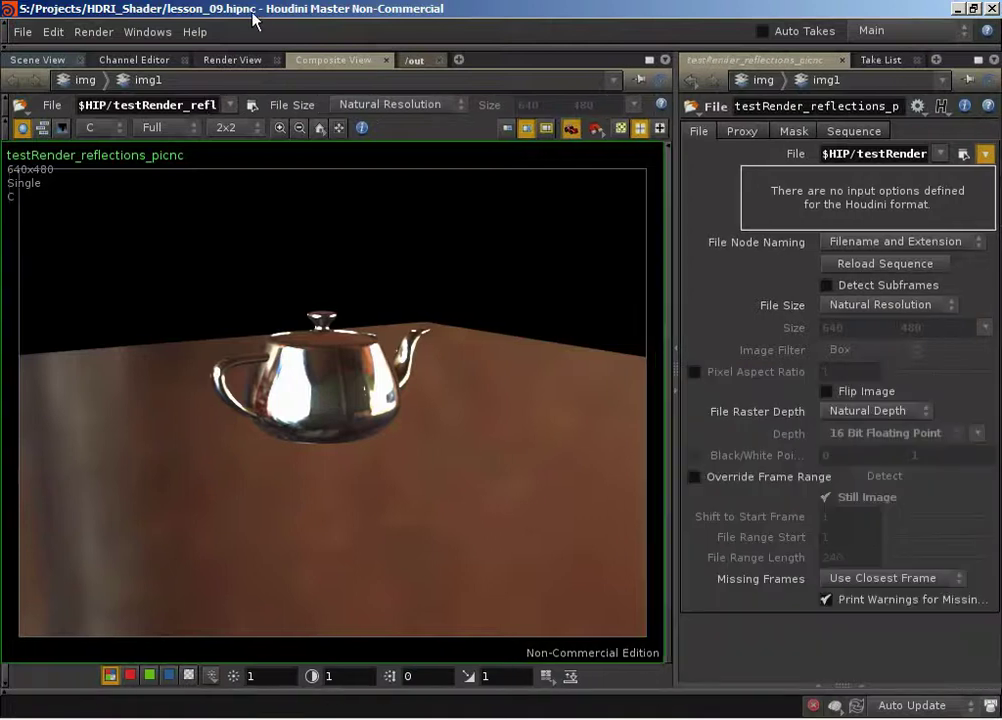
Open the HDRI_surfaceShader network inside HDRI_Material in the shop context.
click(413, 60)
click(84, 79)
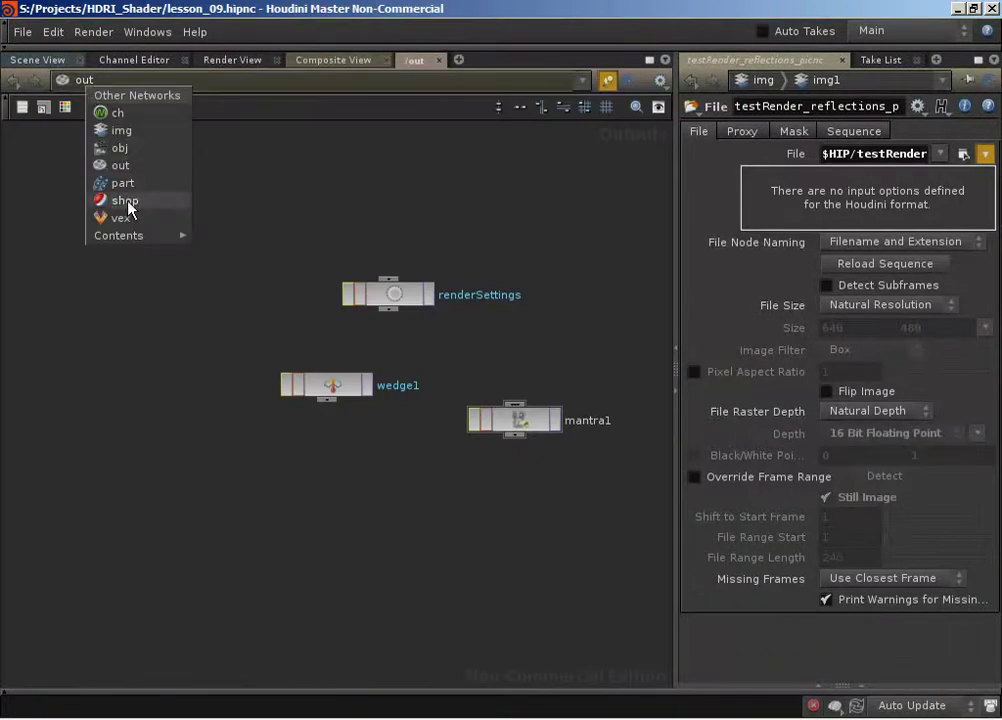
click(128, 208)
double_click(302, 352)
double_click(168, 396)
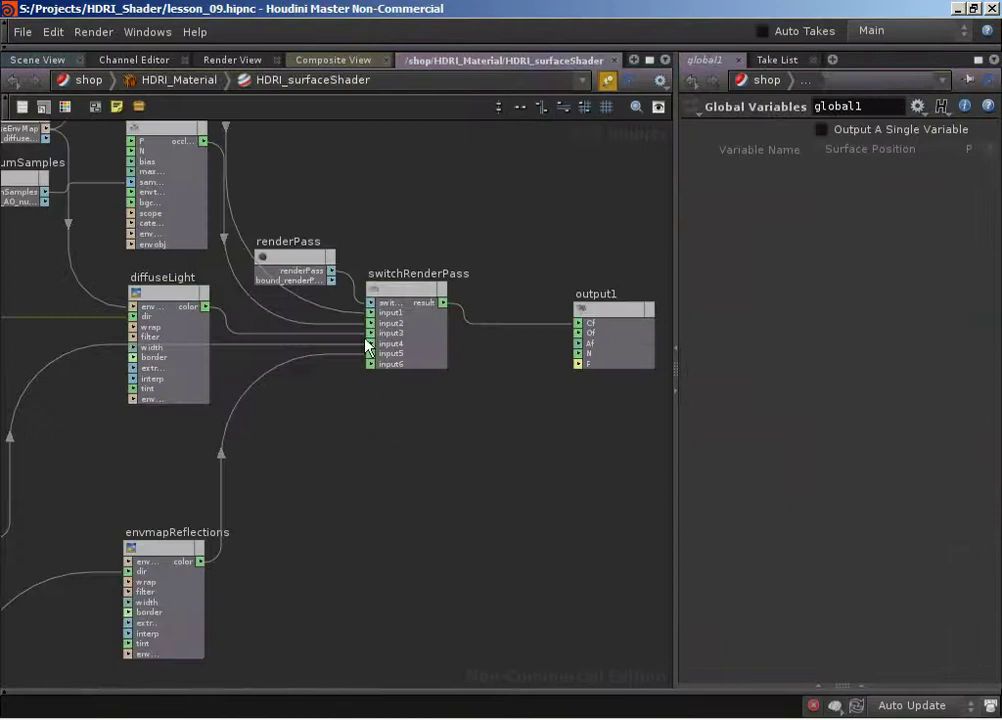
Inspect the envmapReflections node and browse the reflection images available for its environment map.
right_drag(491, 526, 427, 538)
middle_drag(311, 629, 449, 469)
right_drag(449, 469, 464, 504)
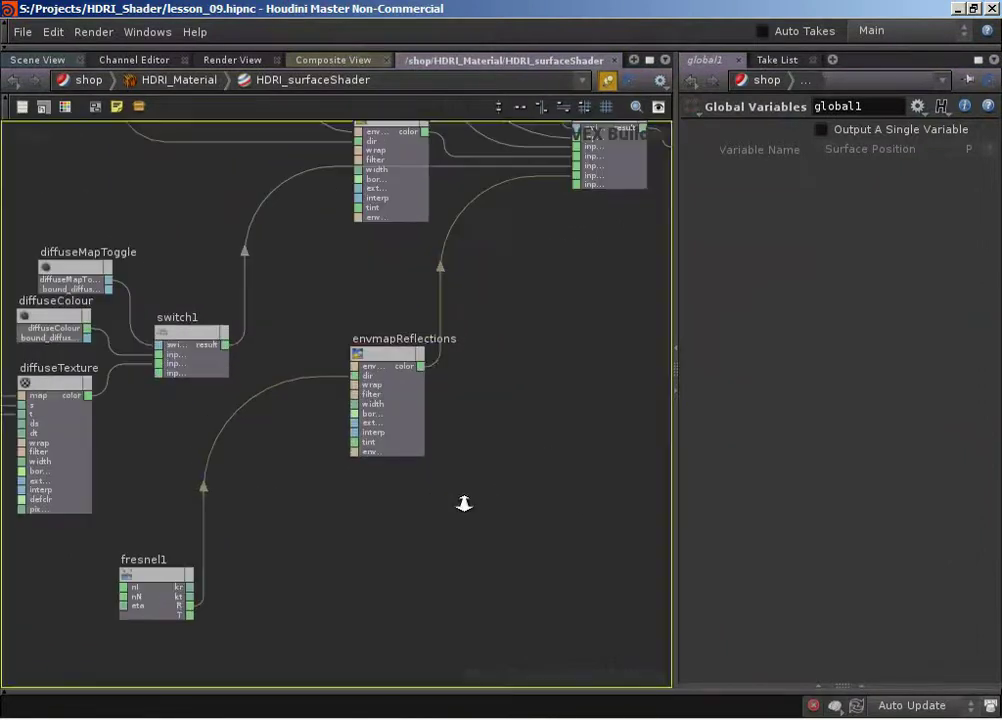
click(398, 358)
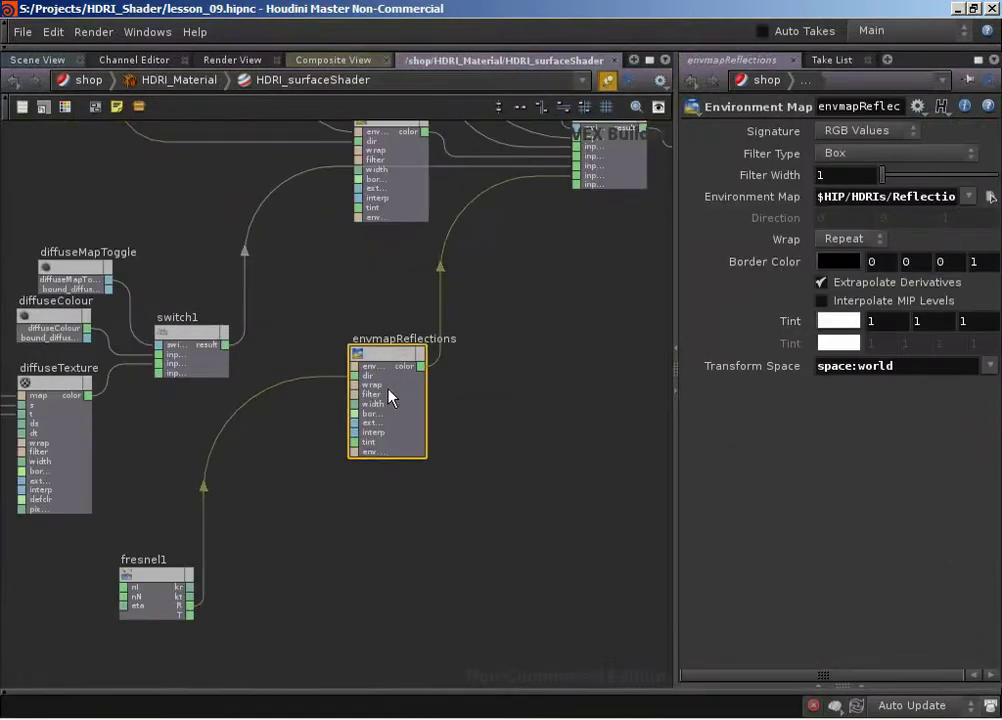
click(991, 197)
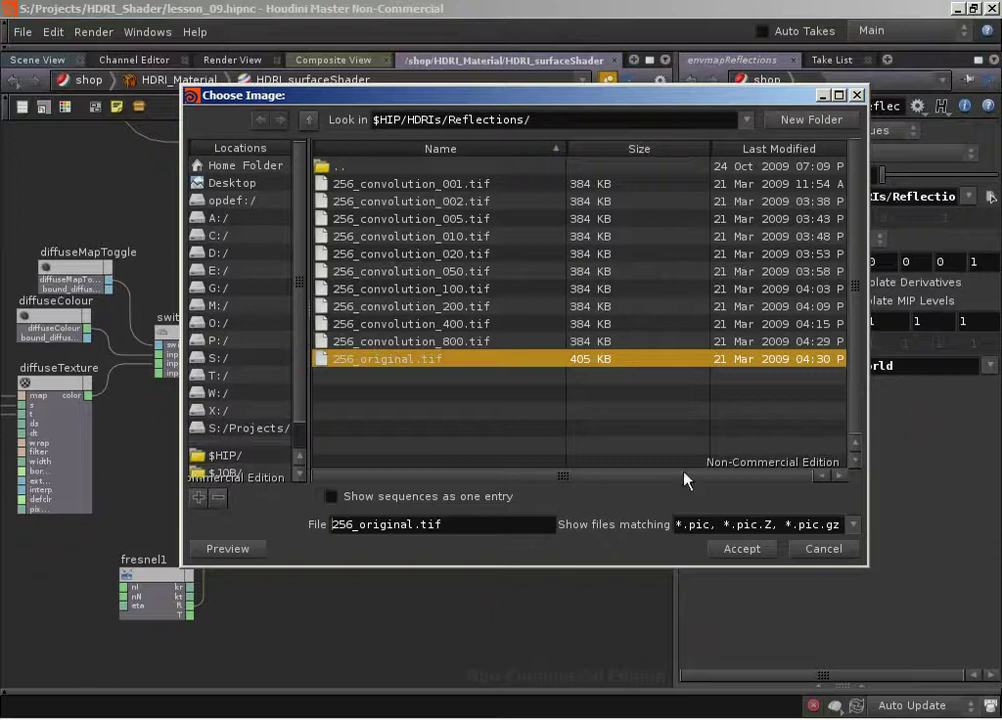
click(829, 558)
Move the fresnel1 node left, clear of the area in front of envmapReflections.
key(h)
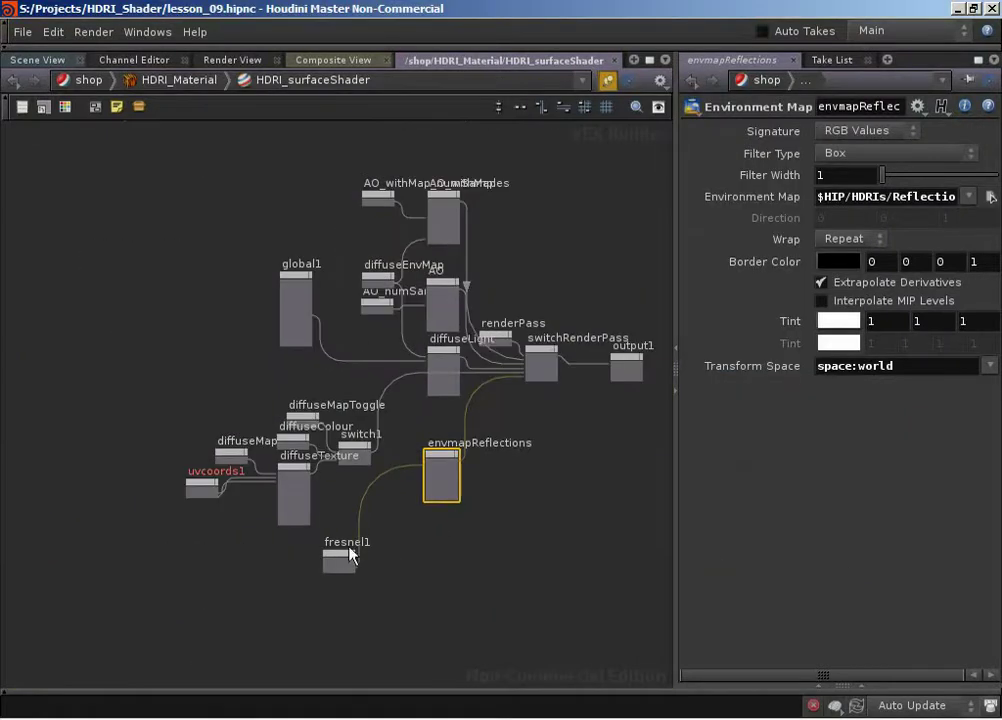
drag(337, 560, 215, 575)
scroll(374, 561, up, 5)
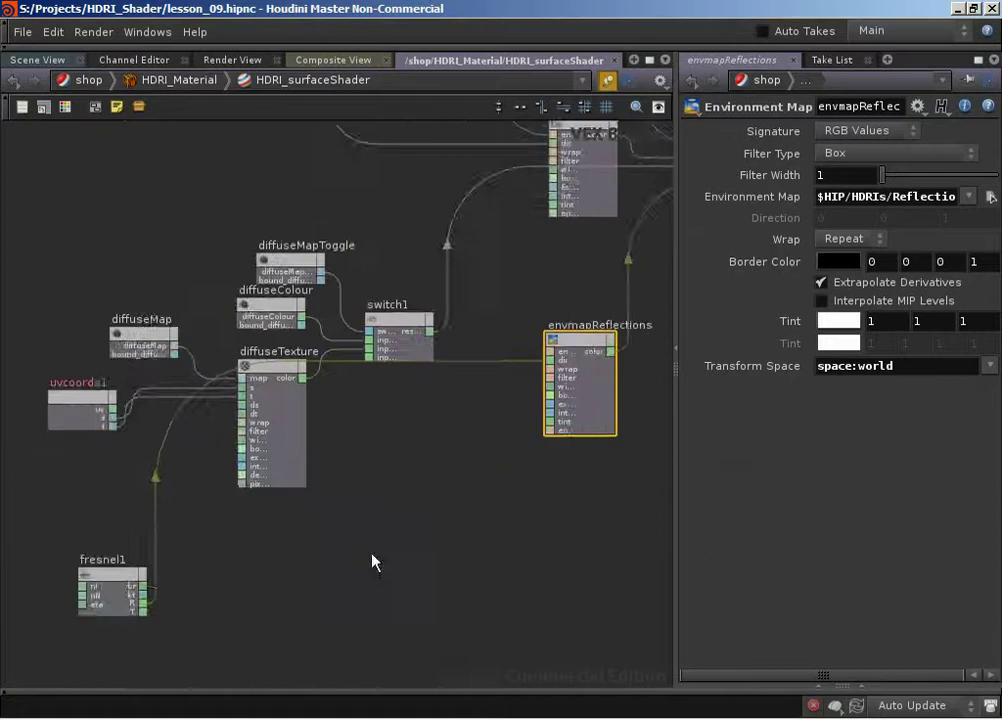
drag(290, 433, 405, 432)
middle_drag(307, 532, 347, 535)
right_drag(347, 535, 358, 534)
middle_drag(358, 534, 373, 502)
scroll(297, 530, up, 1)
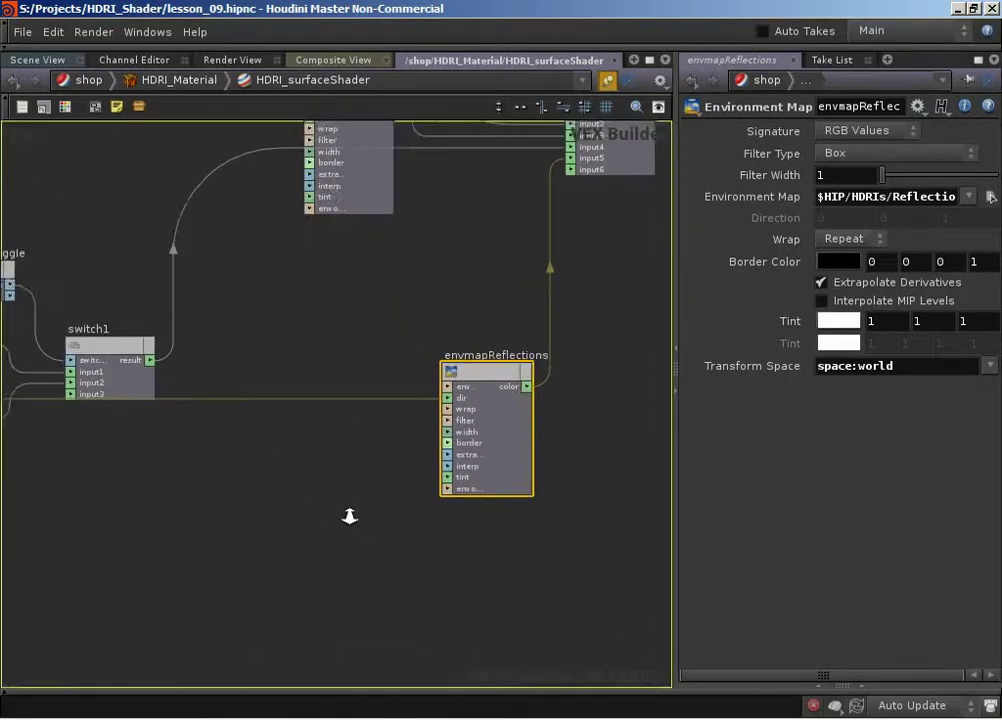
Move the envmapReflections node further down, away from the diffuse nodes.
drag(474, 372, 467, 499)
middle_drag(401, 452, 510, 356)
right_drag(510, 356, 466, 362)
middle_drag(466, 362, 445, 355)
right_drag(445, 355, 460, 354)
middle_drag(460, 354, 418, 333)
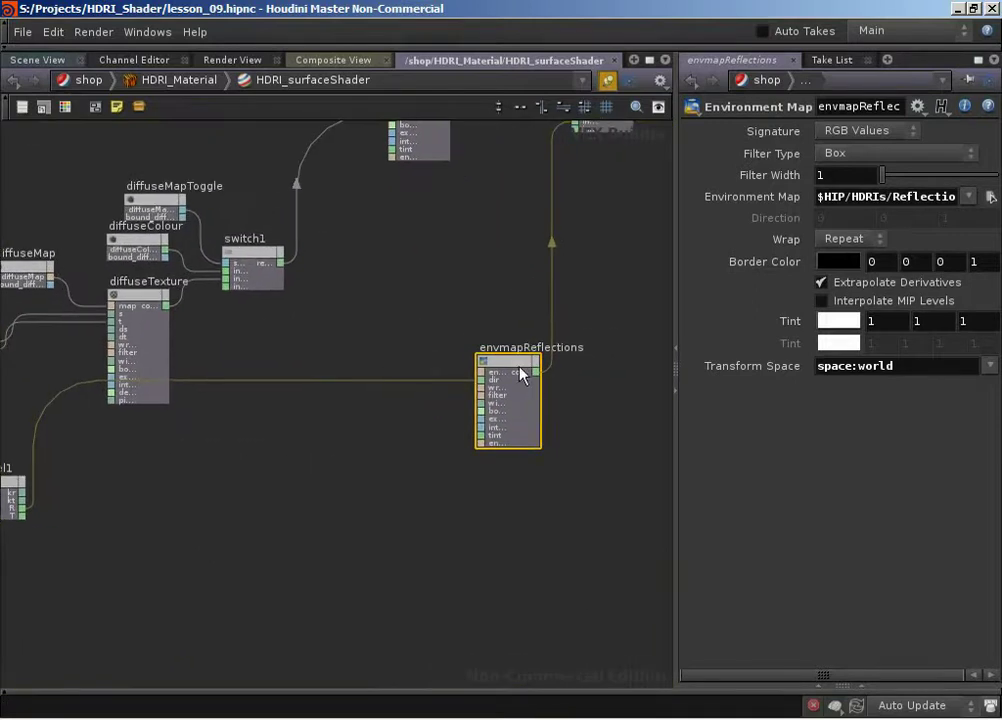
drag(521, 369, 512, 437)
Create a parameter node for the environment map input of envmapReflections and check its default image path.
scroll(441, 371, up, 3)
middle_drag(475, 335, 420, 309)
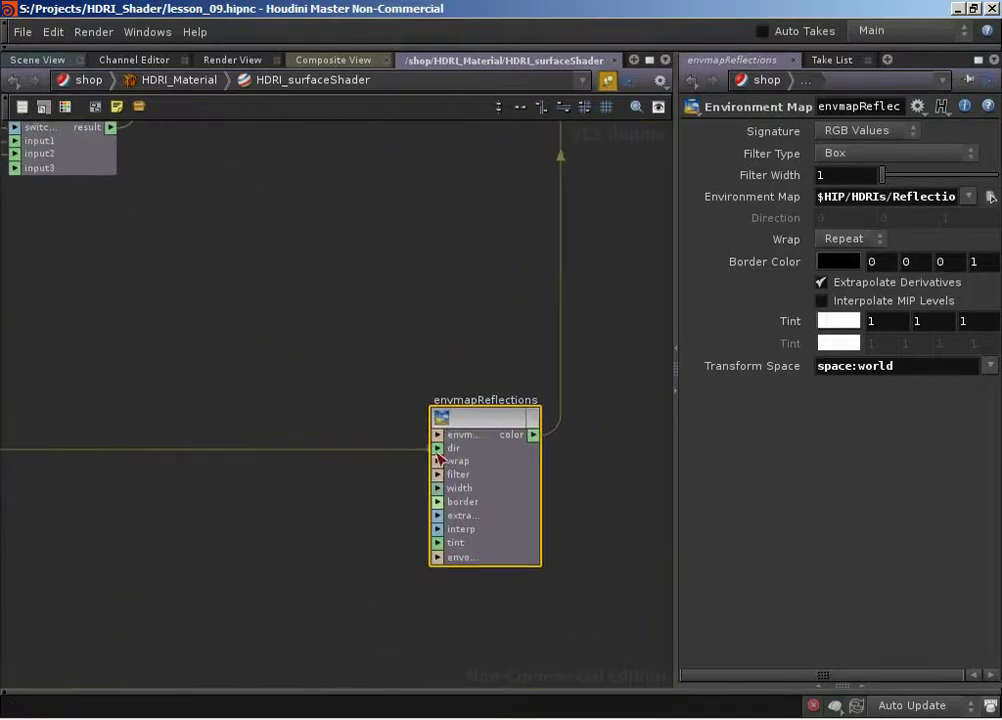
right_click(435, 436)
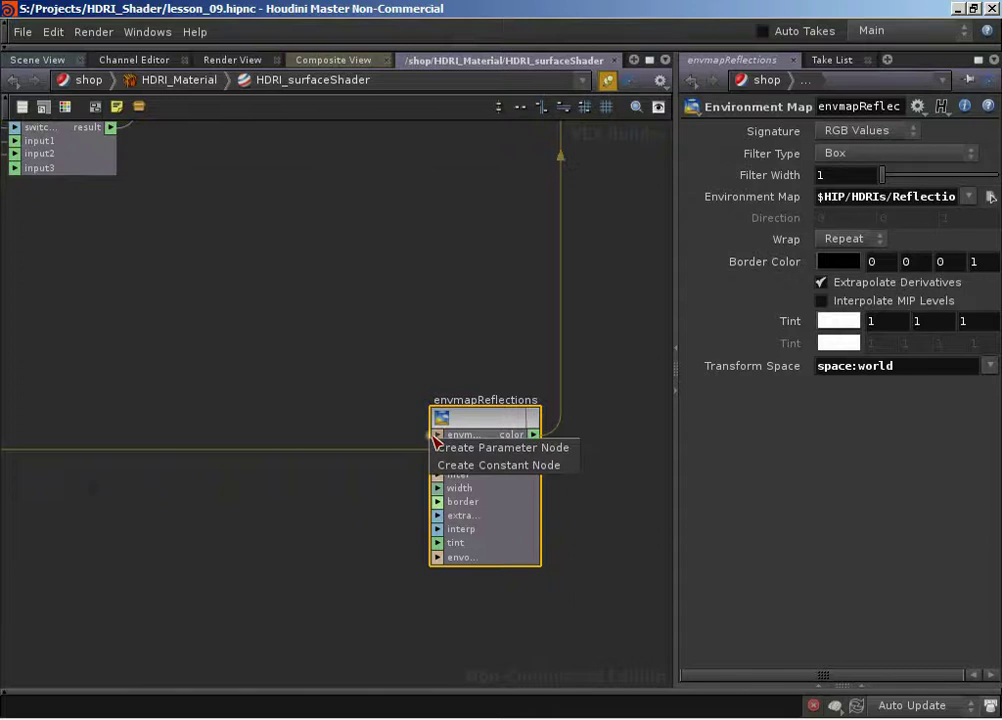
click(445, 448)
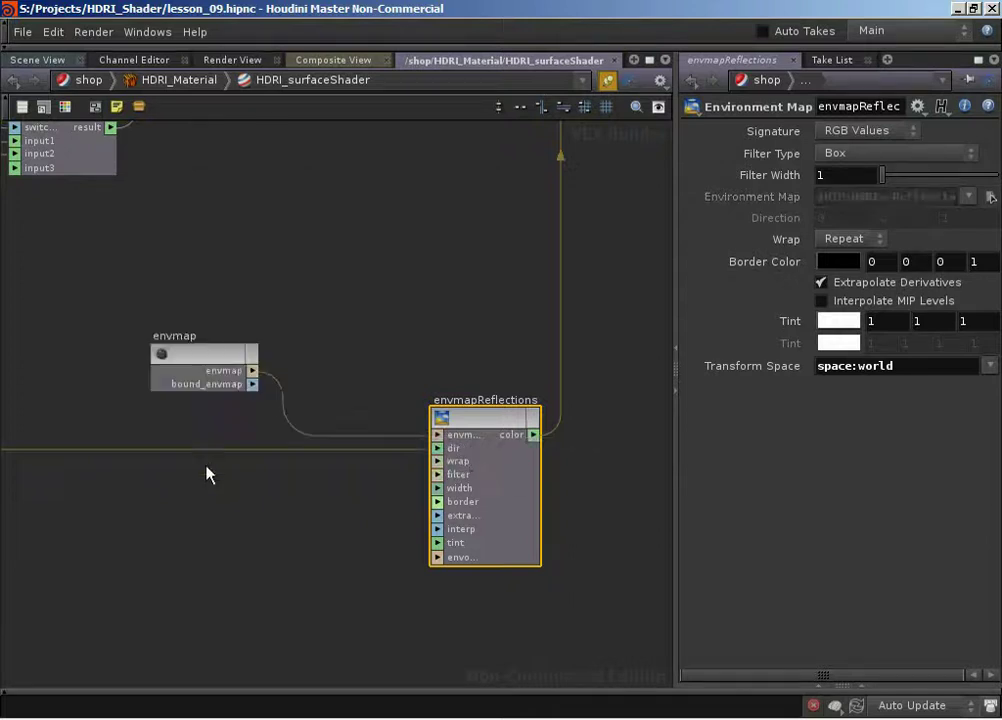
click(207, 357)
click(925, 395)
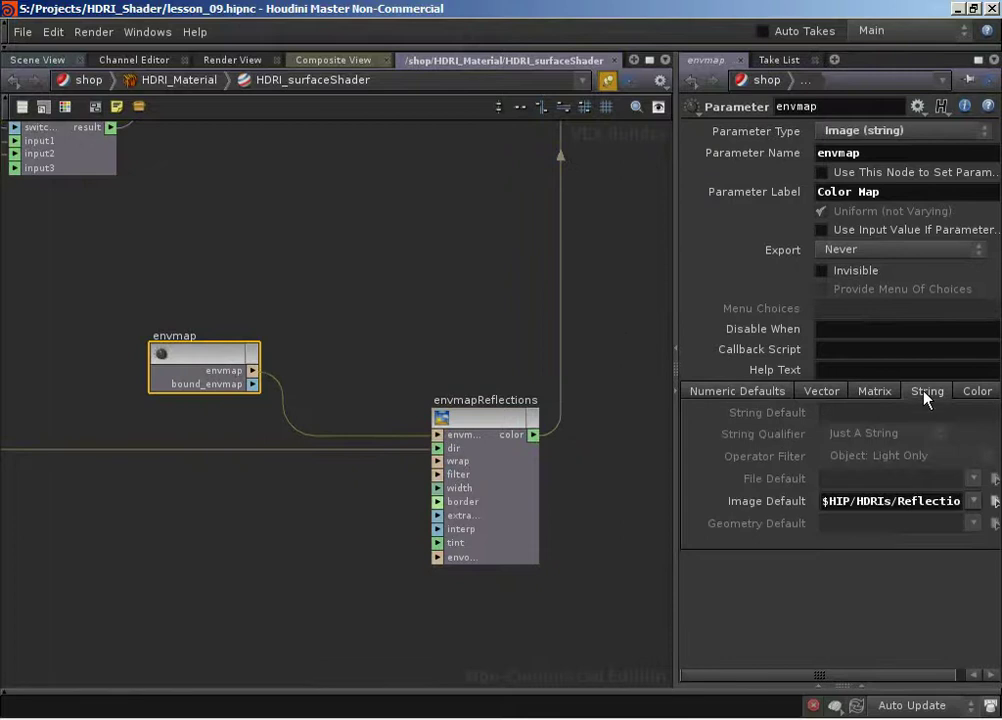
drag(845, 510, 918, 514)
click(914, 515)
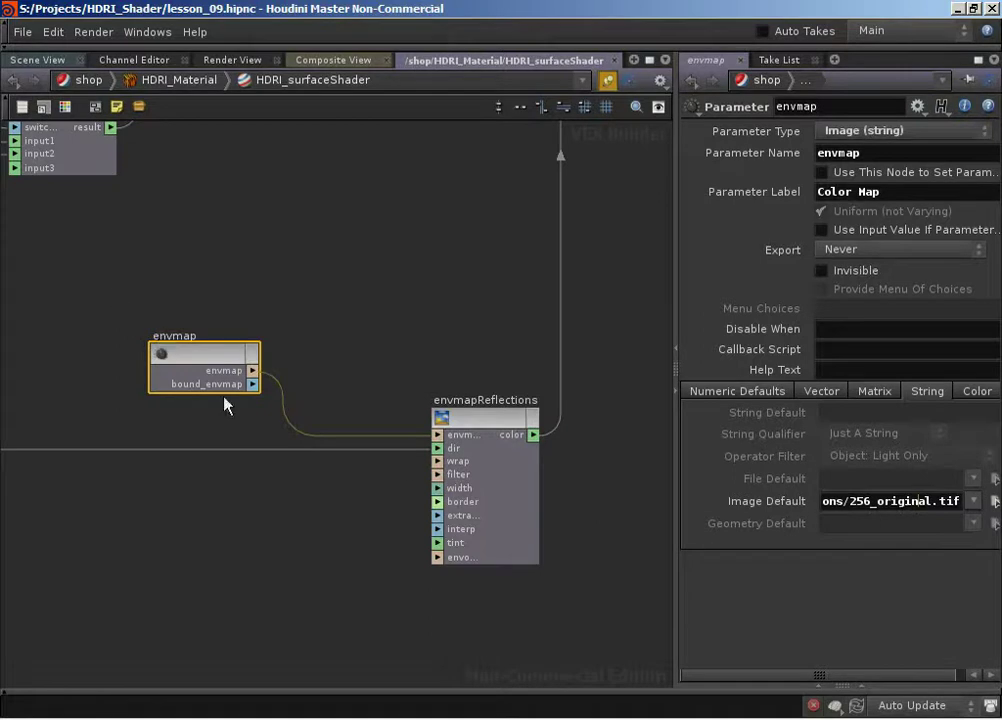
Rename the new envmap parameter node and its parameter name to reflectionMap_000blur.
double_click(185, 337)
text(reflectionMap_000blur)
key(Return)
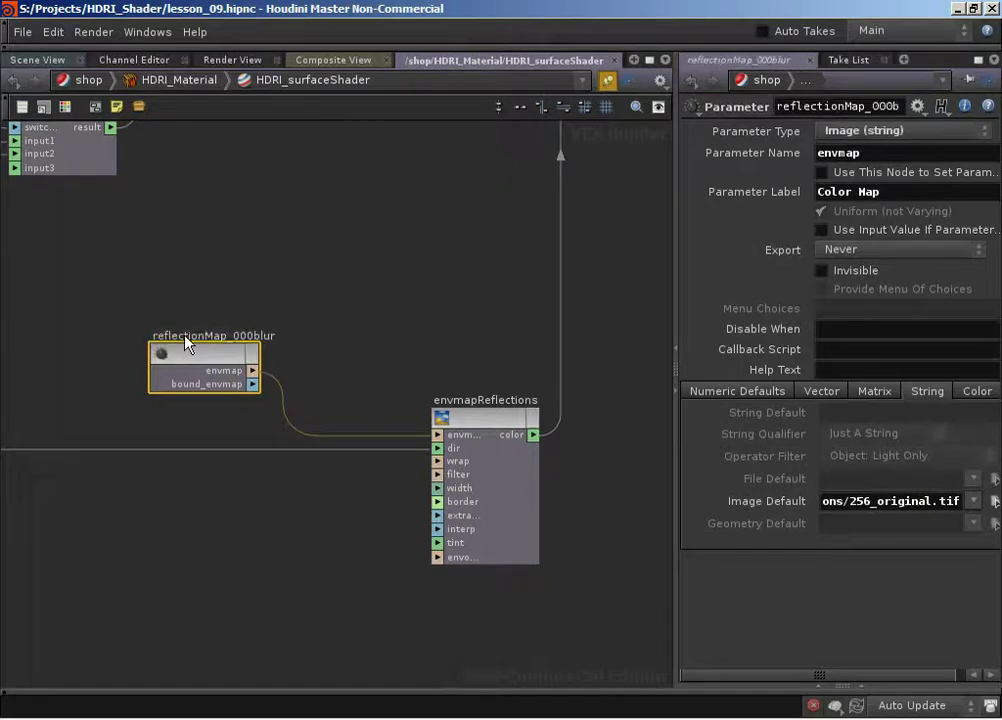
double_click(836, 107)
key(ctrl+c)
double_click(852, 154)
key(ctrl+v)
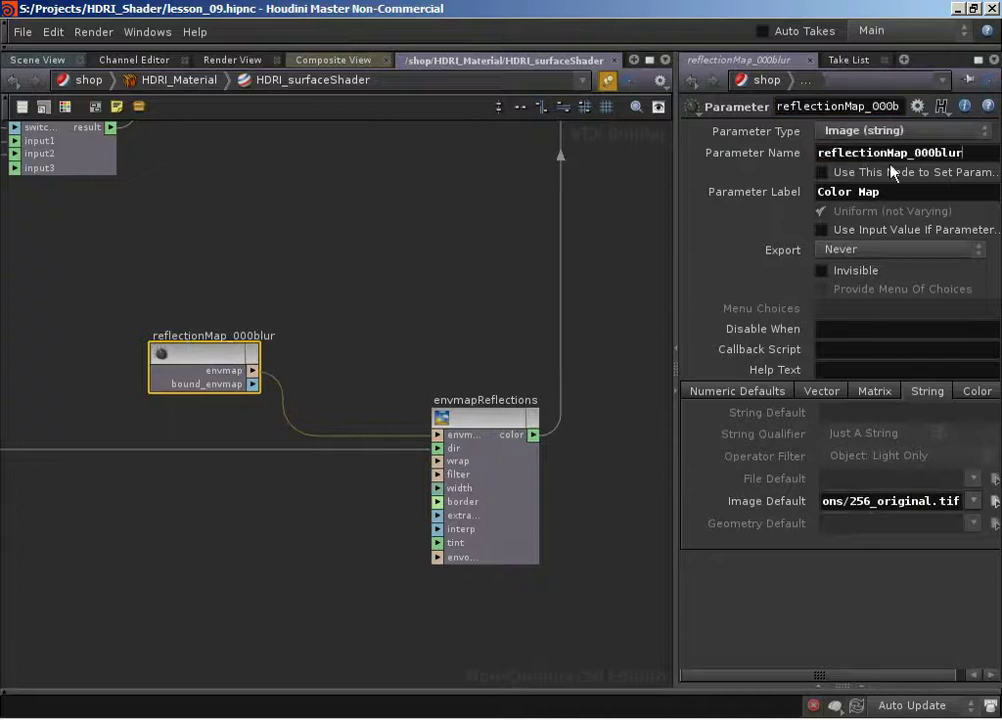
key(Return)
Label the parameter "Reflection Map 0% Blur" and move its node up and left from envmapReflections.
double_click(904, 193)
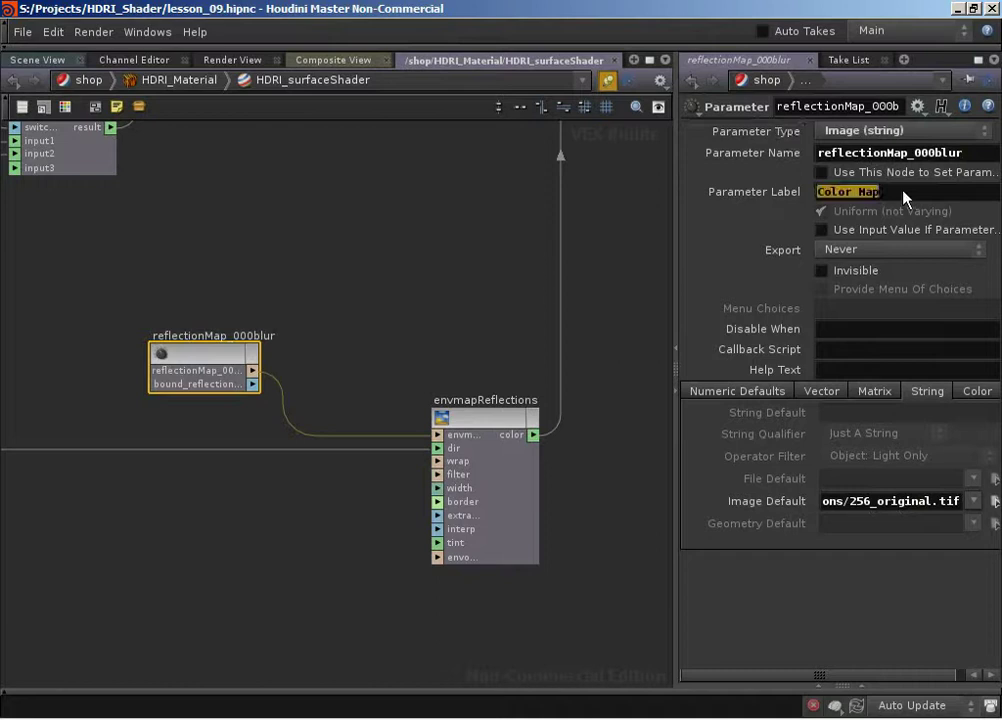
text(Reflection M)
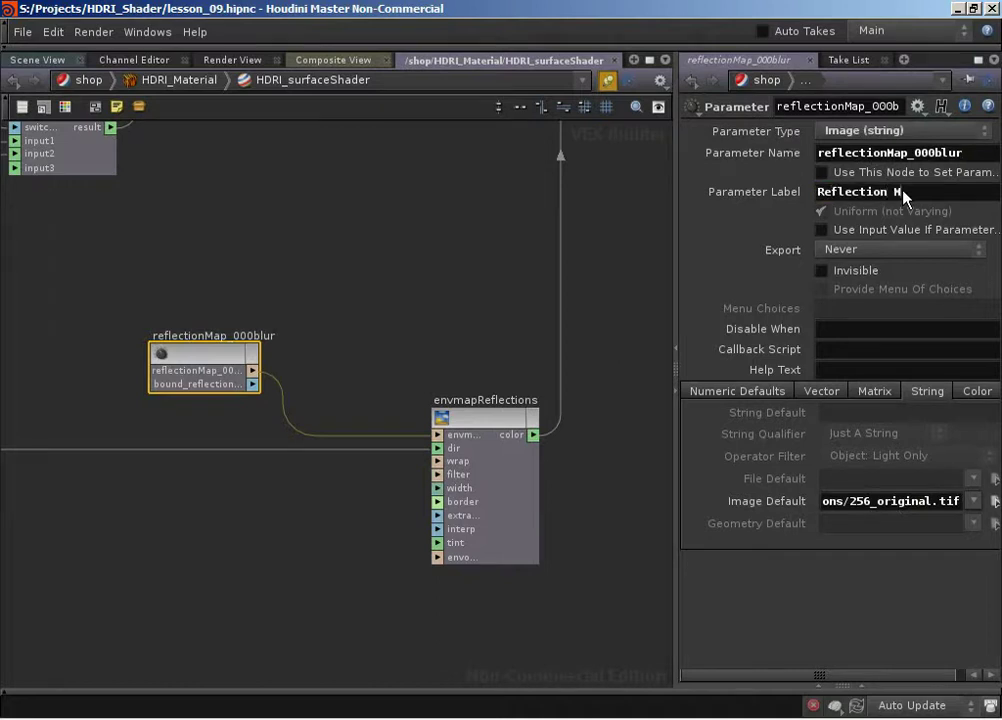
text(ap 0% Blur)
drag(195, 366, 141, 272)
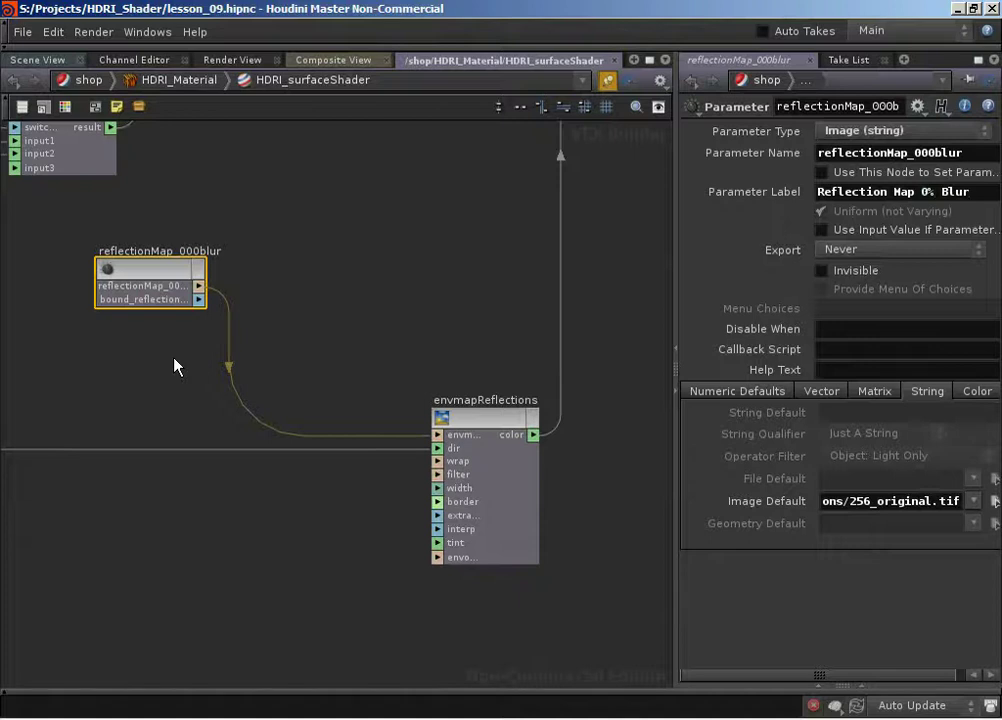
Duplicate the reflectionMap_000blur node and place the copy directly below the original.
middle_drag(174, 359, 208, 356)
right_drag(207, 356, 180, 335)
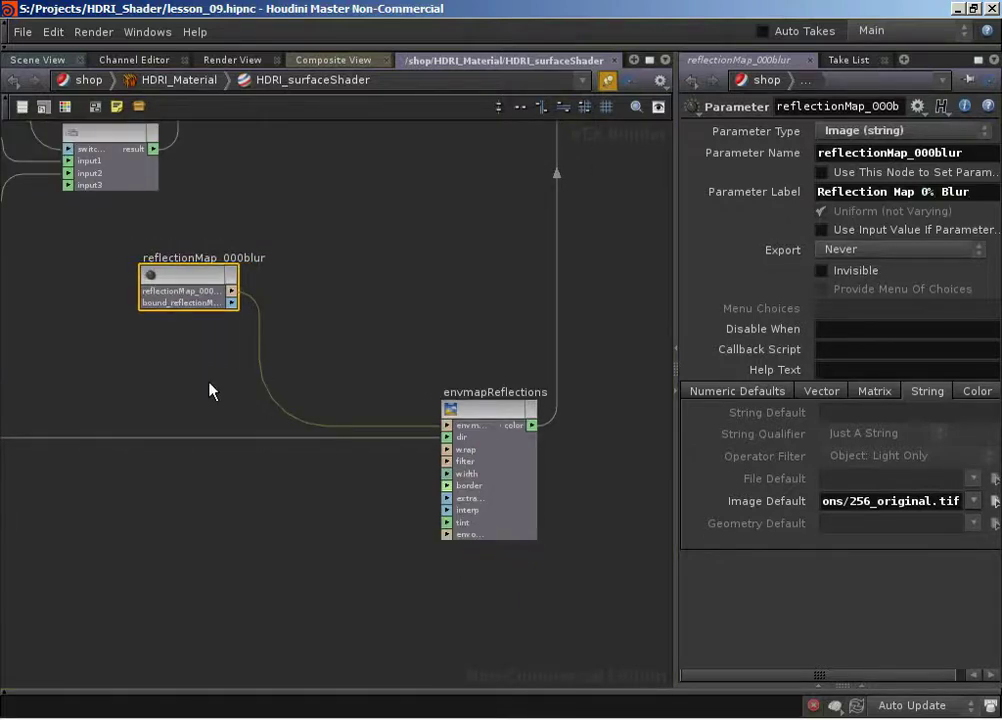
middle_drag(210, 390, 195, 388)
key(ctrl+c)
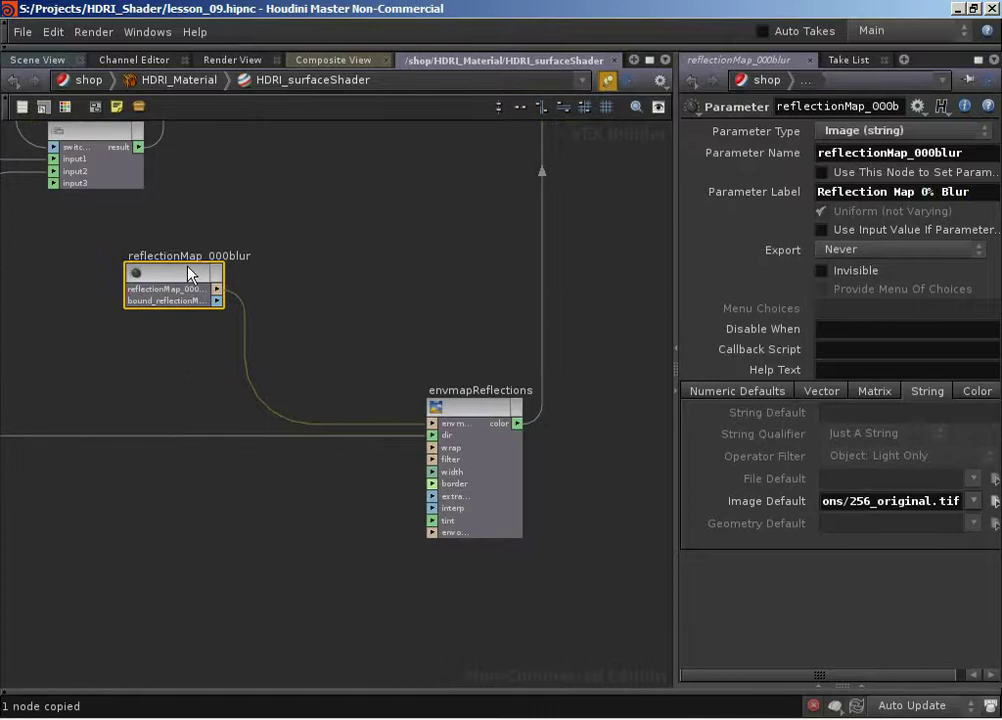
key(ctrl+v)
drag(287, 329, 189, 369)
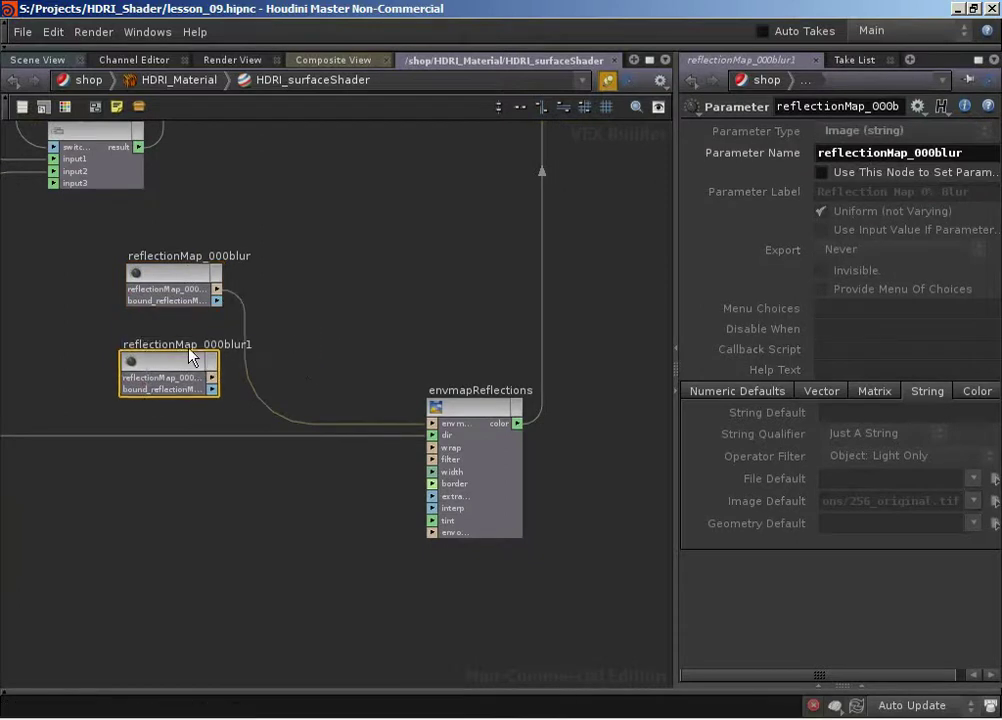
Rename the copied node and its parameter to reflectionMap_010blur.
double_click(208, 345)
key(Delete)
text(1)
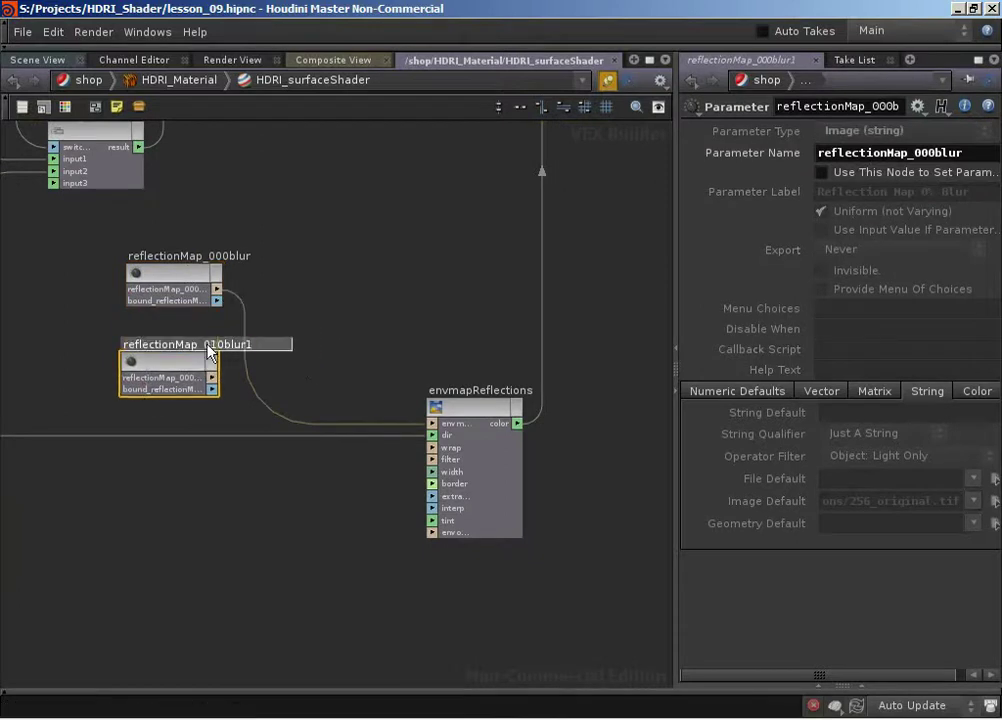
key(End)
key(BackSpace)
key(Return)
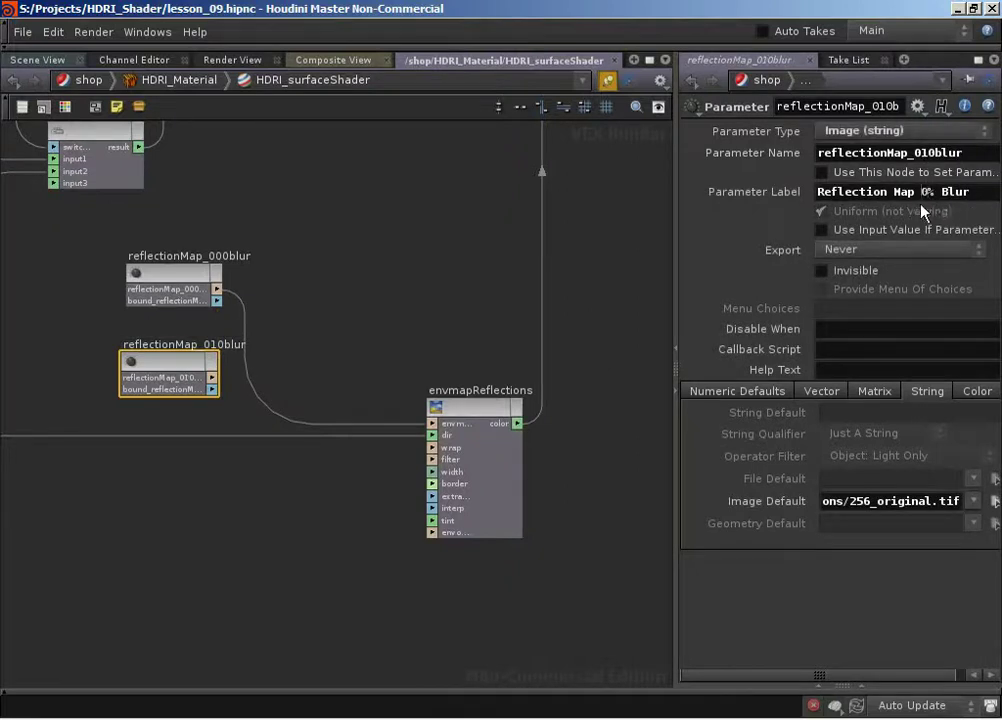
Change the copy's label to "Reflection Map 10% Blur" and set its default image to 256_convolution_800.tif.
text(1)
click(995, 500)
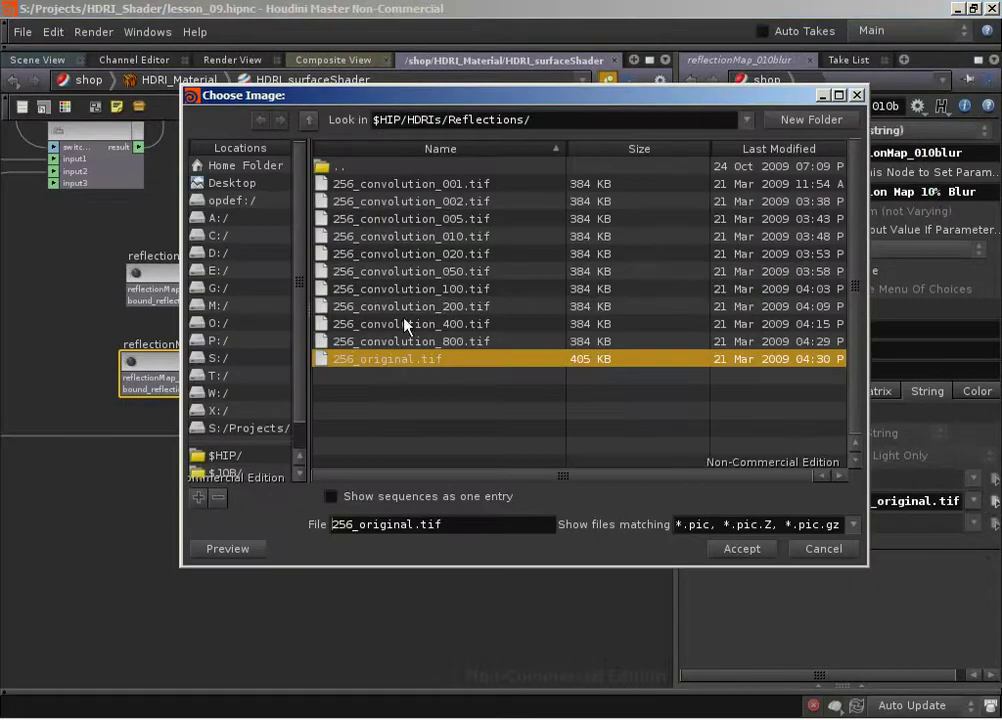
click(382, 343)
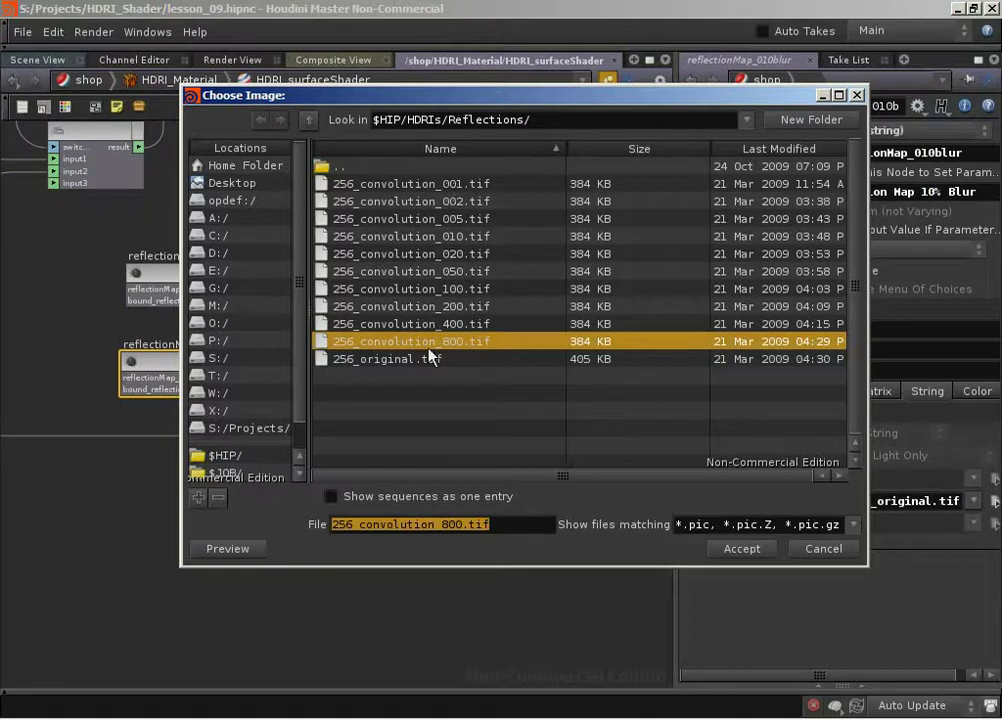
click(742, 548)
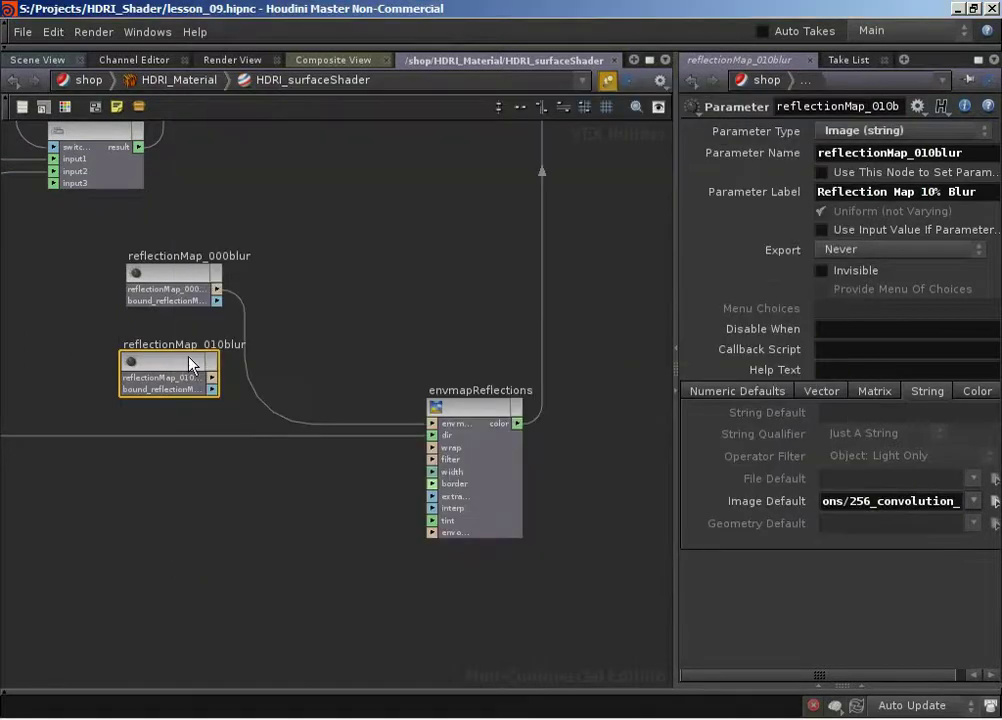
Move reflectionMap_010blur closer to the first map node, duplicate it and place the copy directly beneath.
drag(192, 365, 190, 347)
key(ctrl+c)
key(ctrl+v)
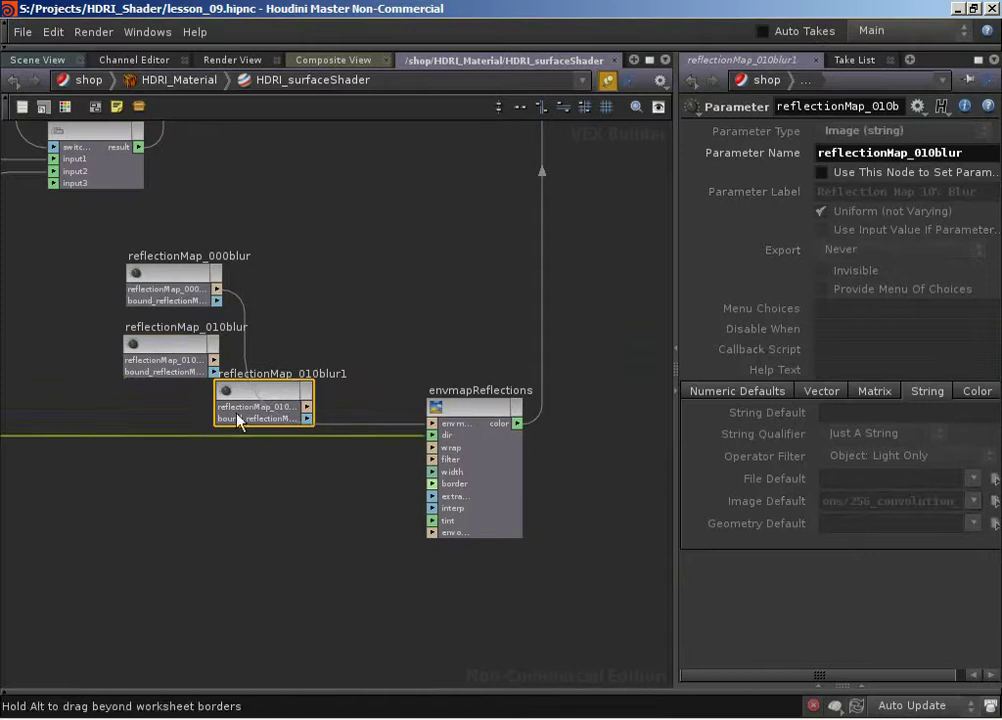
drag(240, 421, 139, 416)
key(ctrl+z)
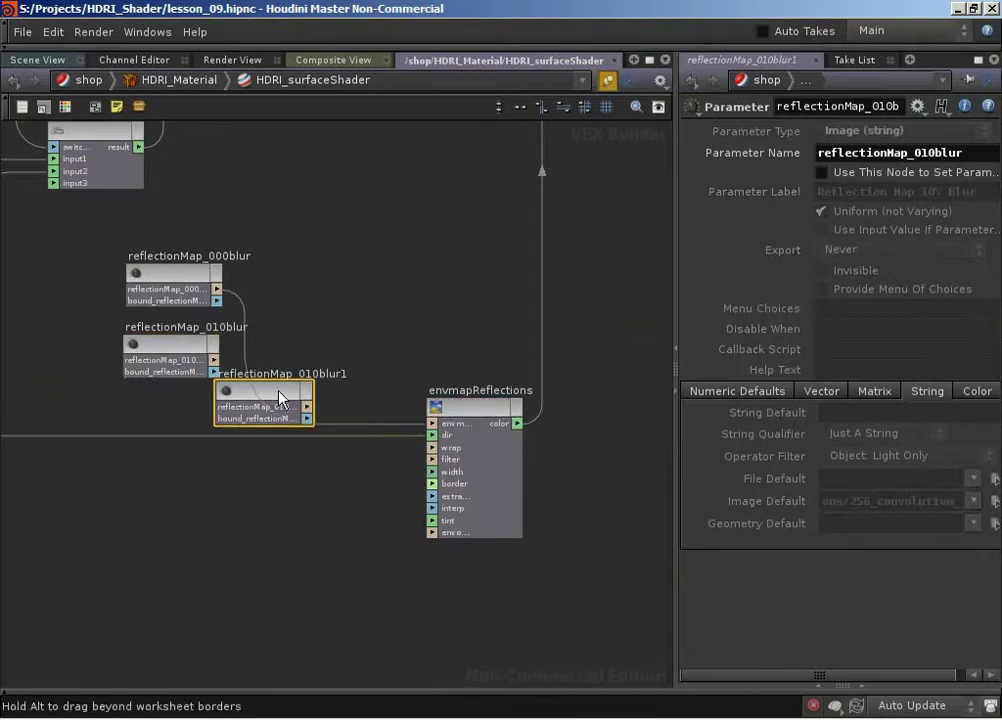
drag(280, 398, 182, 406)
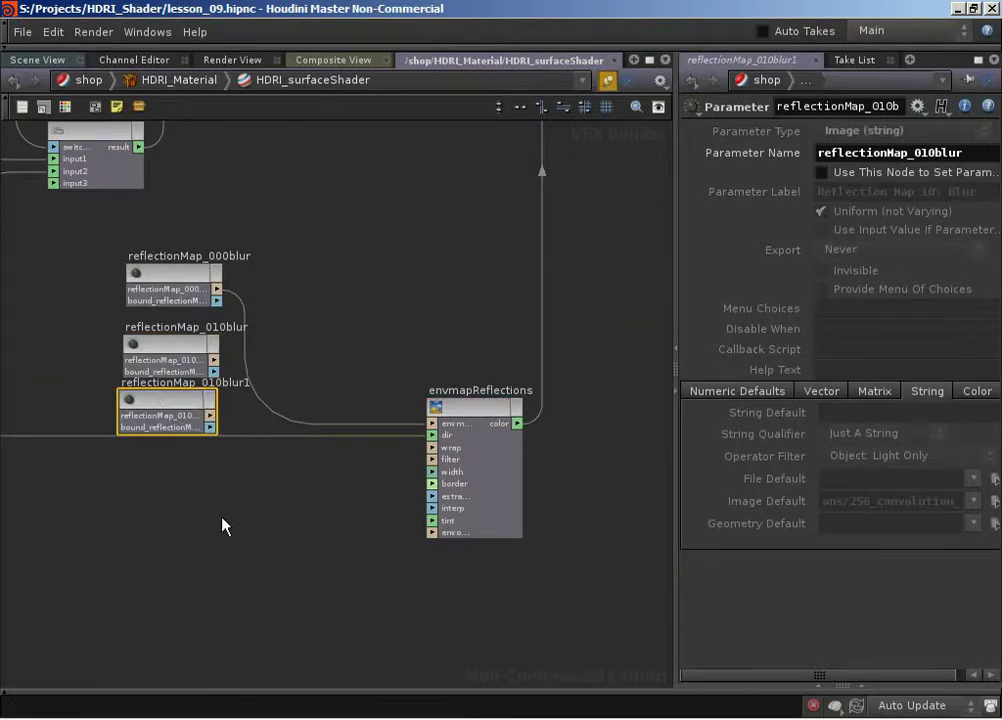
Rename the second copy and its parameter to reflectionMap_020blur.
double_click(195, 384)
key(End)
key(BackSpace)
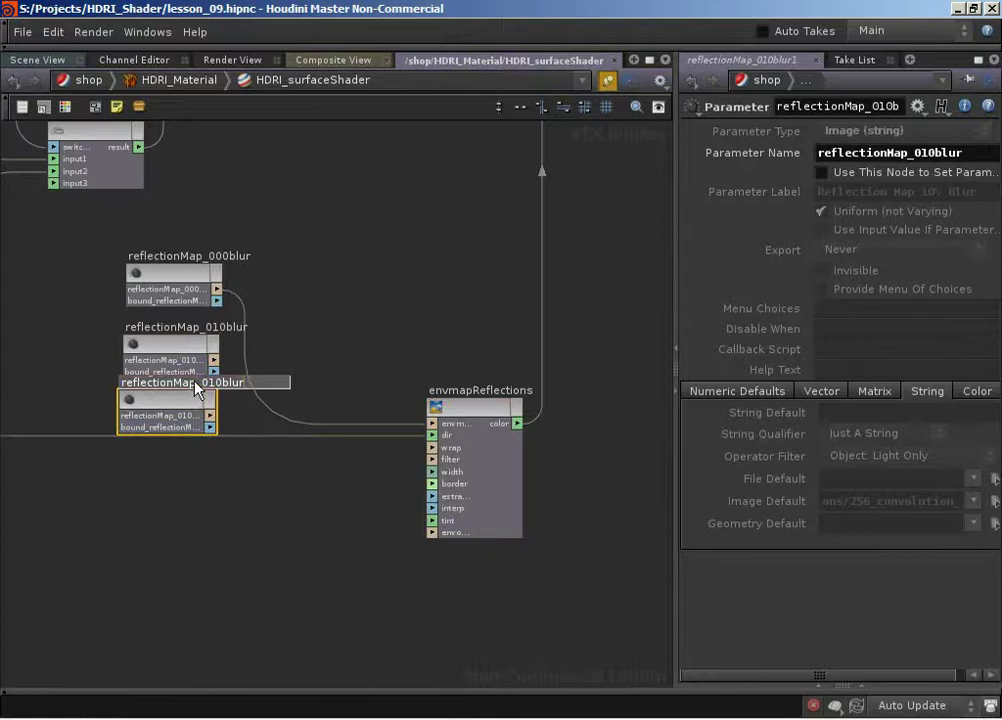
key(Left)
key(Left)
key(Left)
key(Left)
key(Left)
key(BackSpace)
text(2)
key(Return)
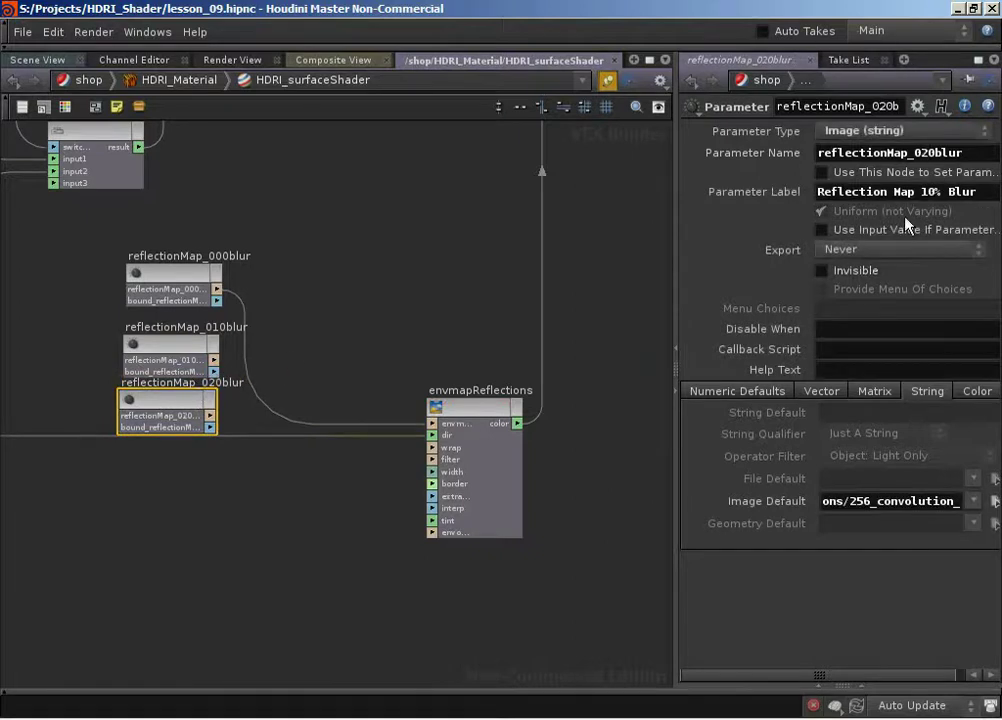
Set the reflectionMap_020blur label to "Reflection Map 20% Blur" and its default image to 256_convolution_400.tif.
click(933, 192)
key(BackSpace)
text(2)
click(994, 502)
click(420, 325)
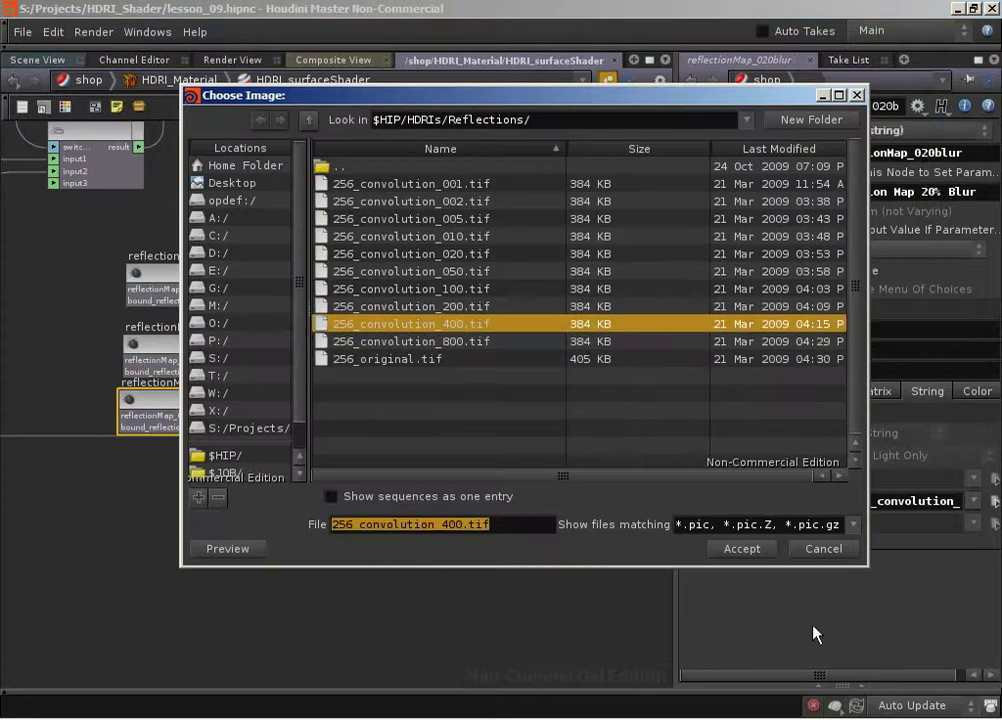
click(748, 548)
Duplicate reflectionMap_020blur, place the copy directly beneath and rename it and its parameter to reflectionMap_030blur.
key(ctrl+c)
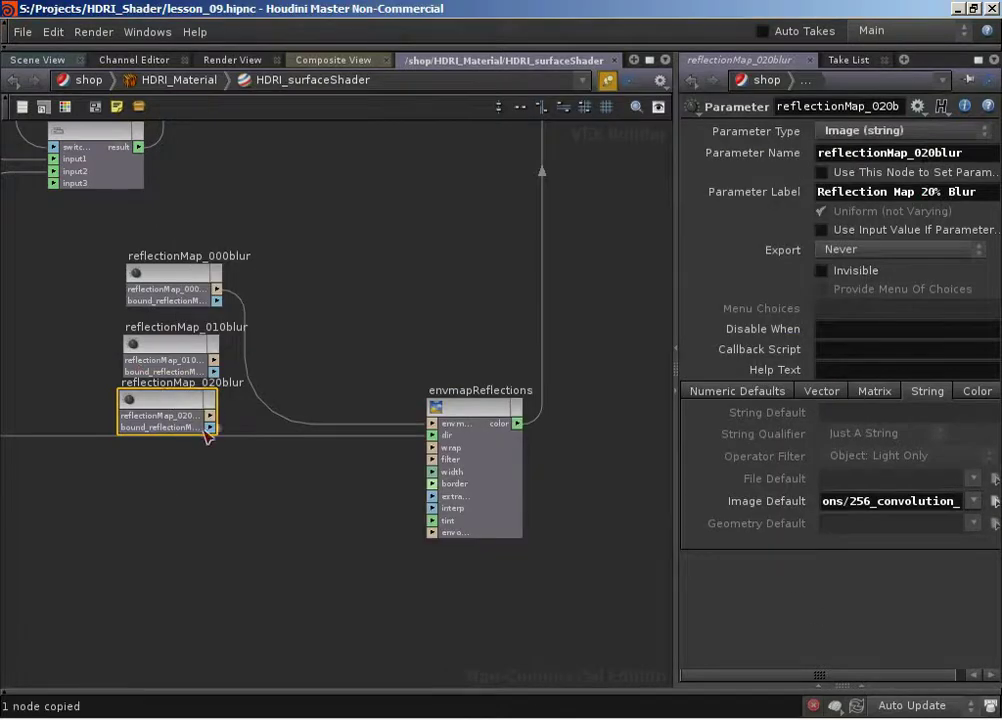
key(ctrl+v)
drag(258, 453, 166, 481)
double_click(214, 458)
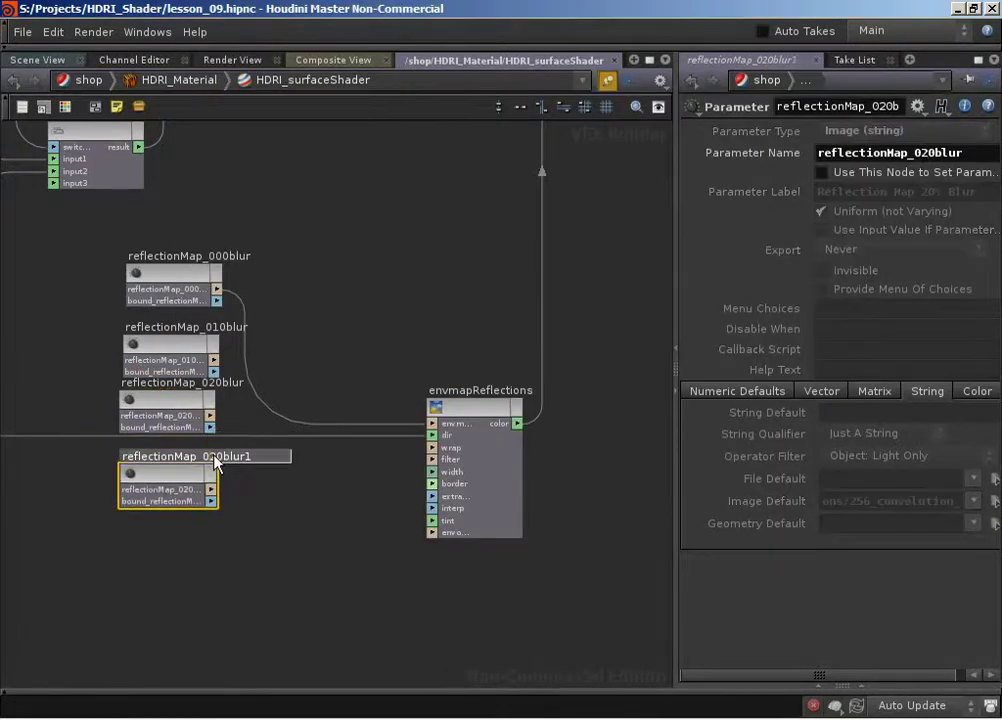
key(BackSpace)
text(3)
key(End)
key(BackSpace)
key(Return)
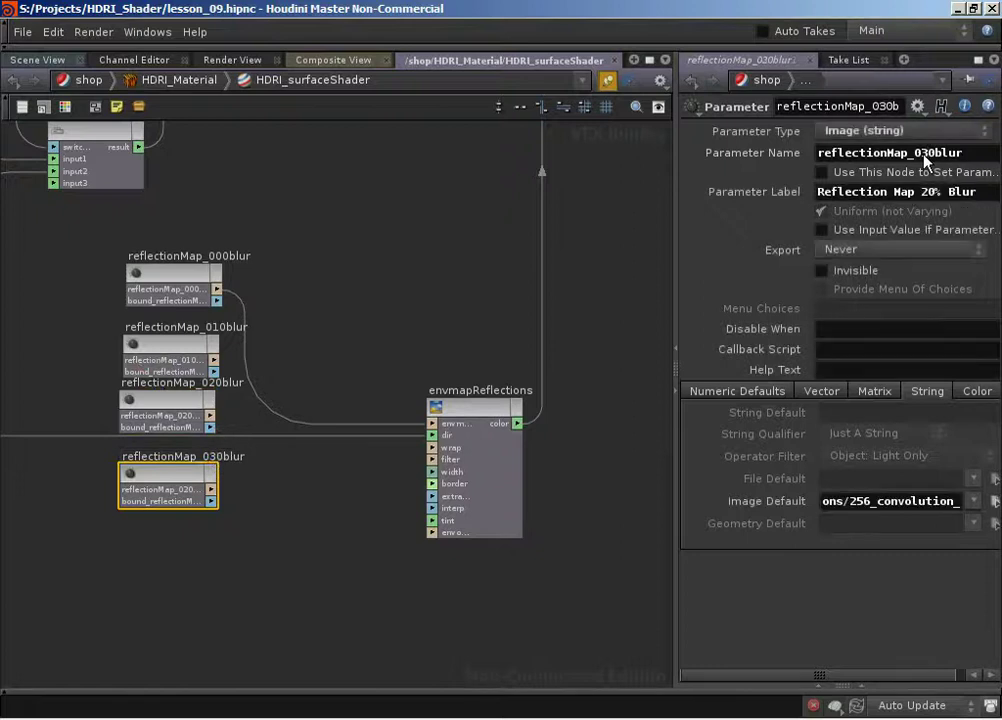
Set the reflectionMap_030blur label to "Reflection Map 30% Blur" and its default image to 256_convolution_200.tif.
click(920, 193)
key(Delete)
text(3)
click(994, 500)
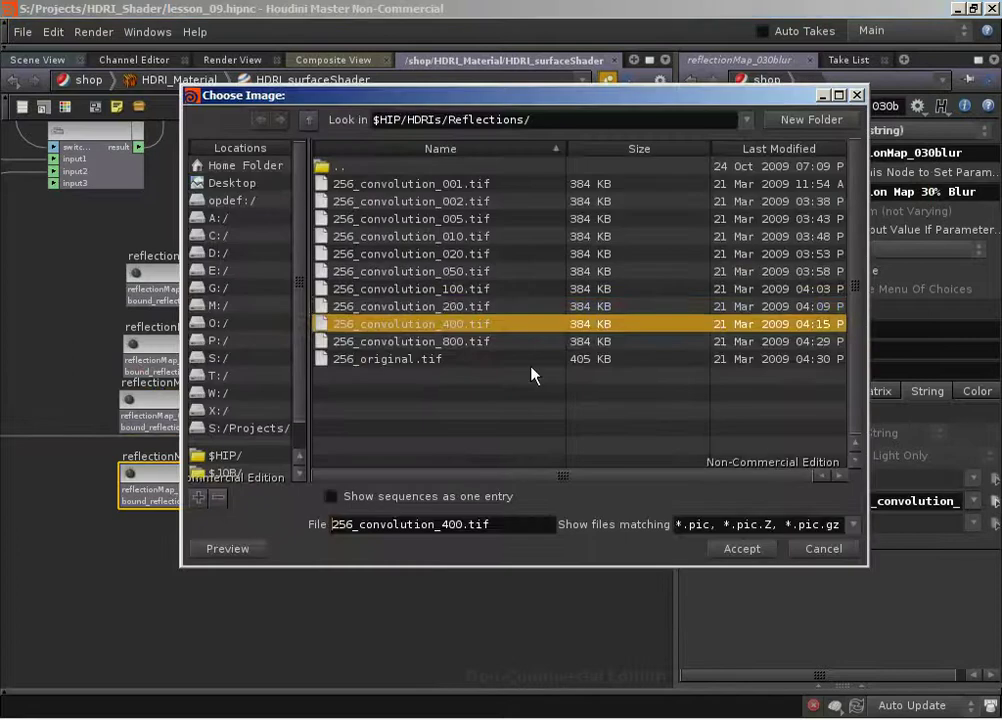
click(447, 308)
click(742, 548)
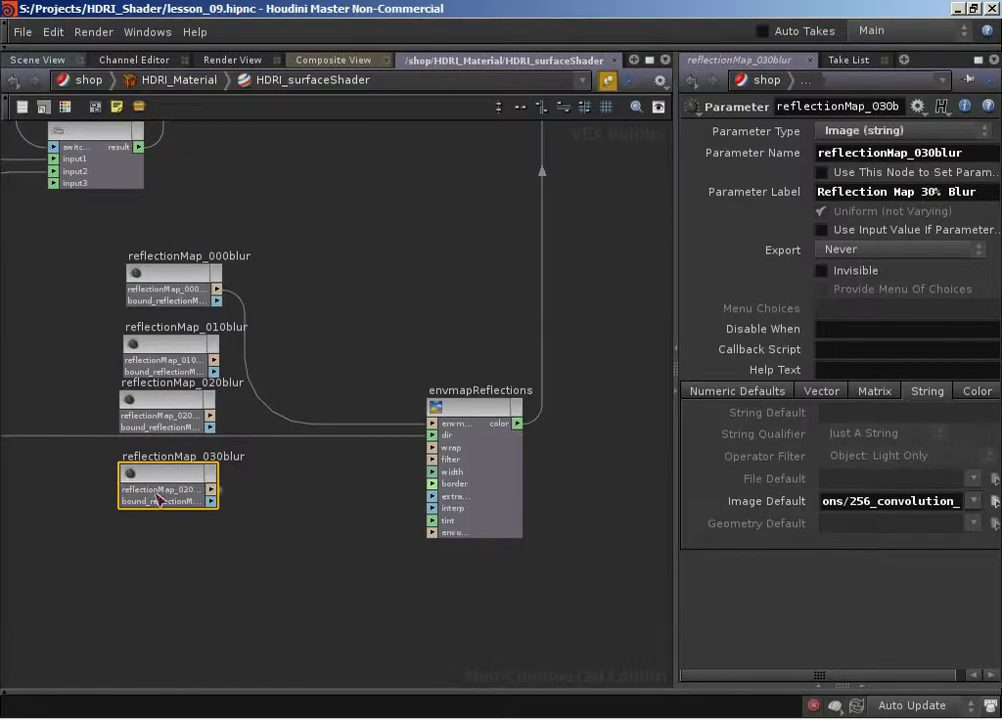
Duplicate reflectionMap_030blur beneath it as reflectionMap_040blur, labelled "Reflection Map 40% Blur", with 256_convolution_100.tif as default image.
key(ctrl+c)
key(ctrl+v)
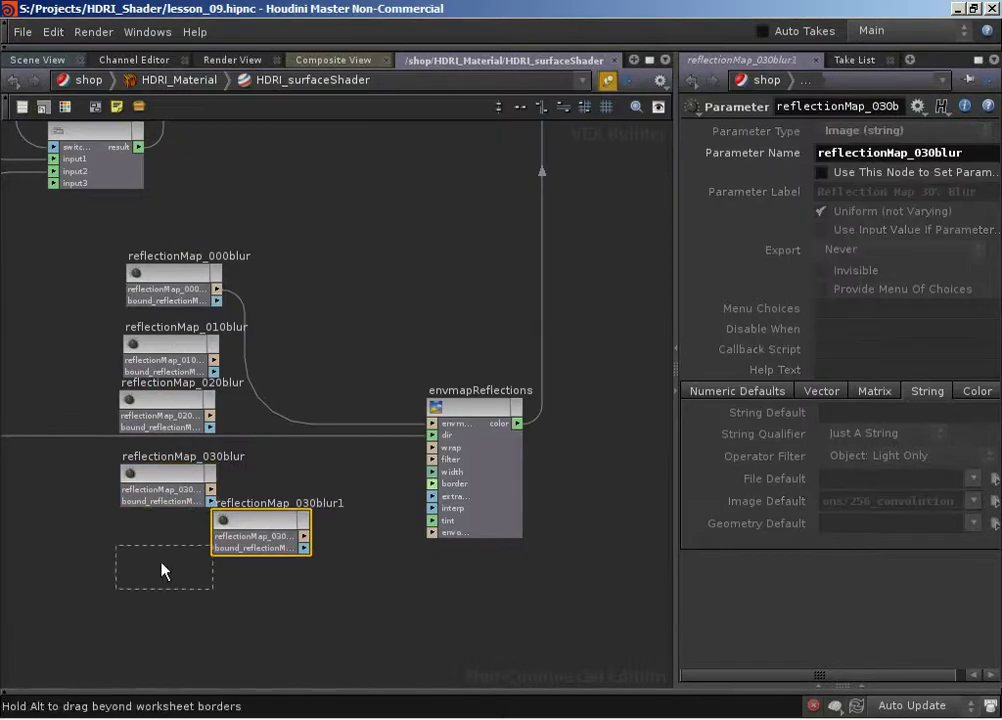
click(188, 546)
double_click(207, 533)
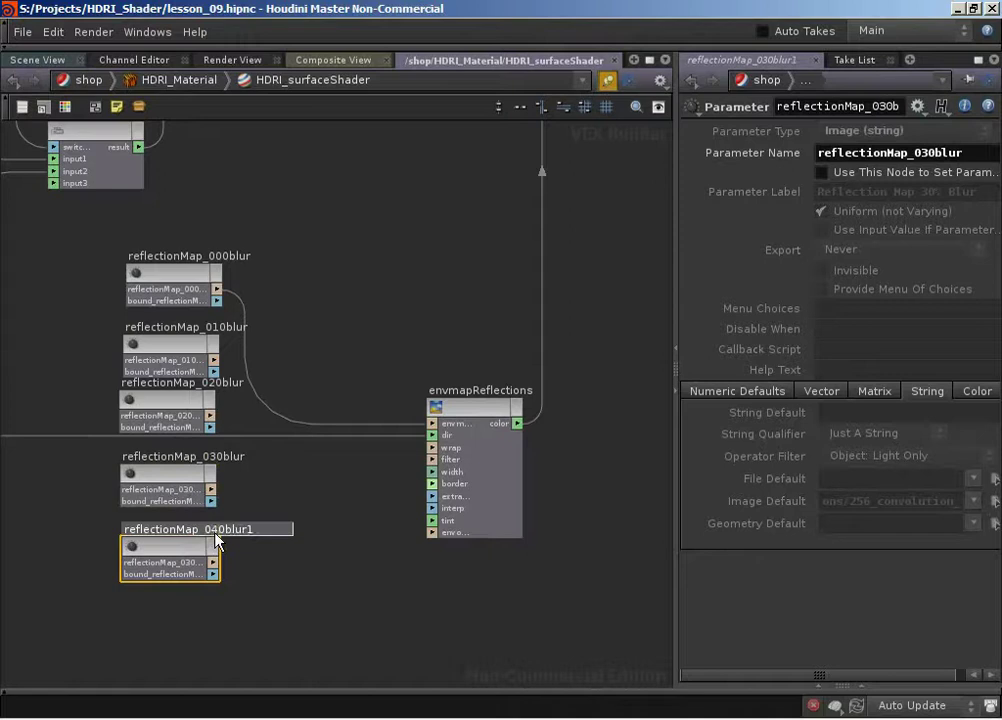
key(BackSpace)
key(Return)
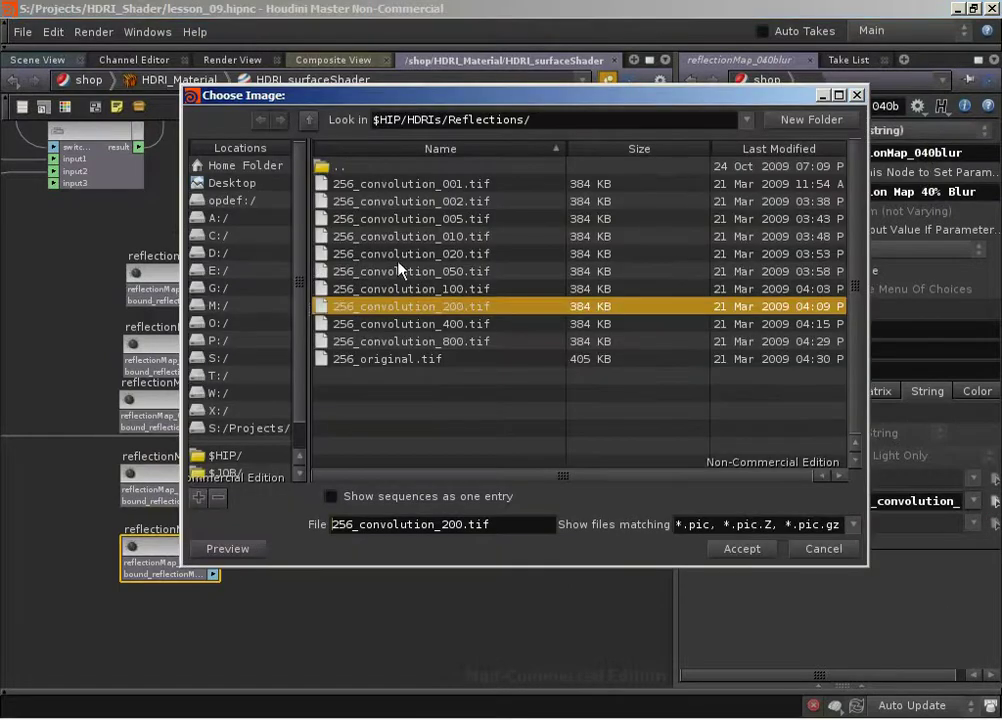
click(400, 288)
click(742, 548)
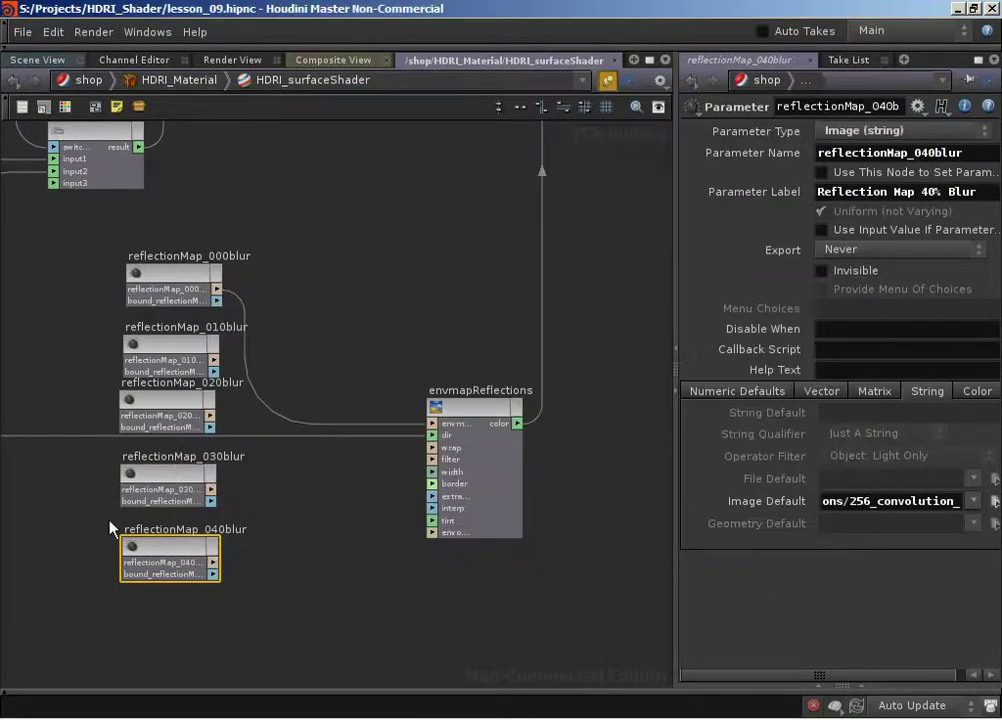
Duplicate reflectionMap_040blur beneath it, naming the copy and its parameter reflectionMap_050blur with the label "Reflection Map 50% Blur".
key(ctrl+c)
key(ctrl+v)
drag(258, 480, 160, 514)
double_click(210, 492)
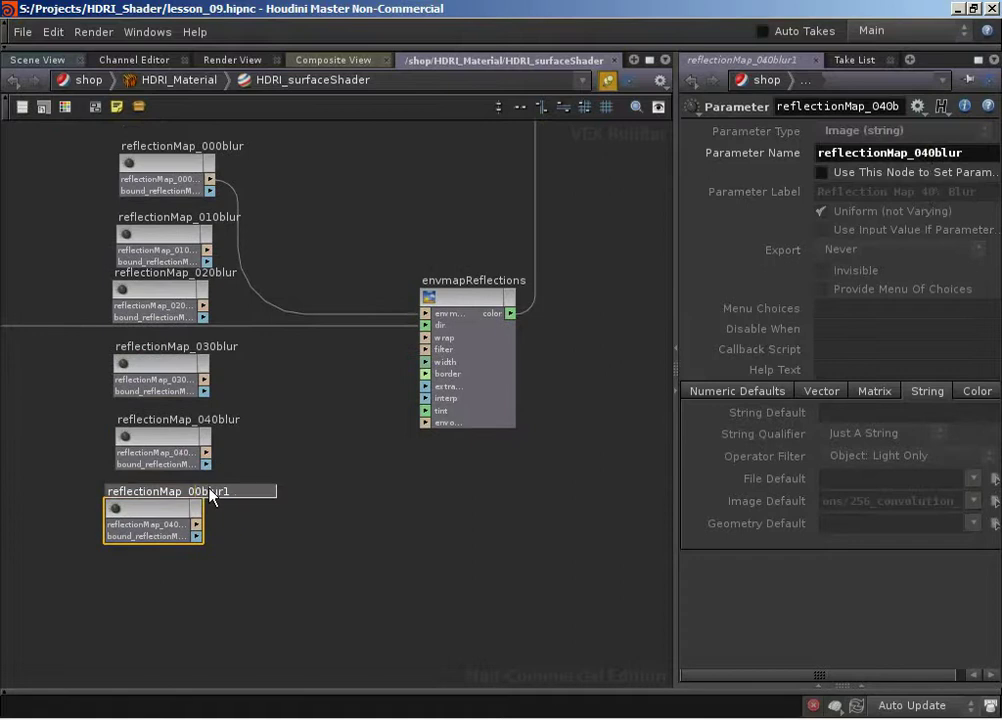
key(BackSpace)
key(Return)
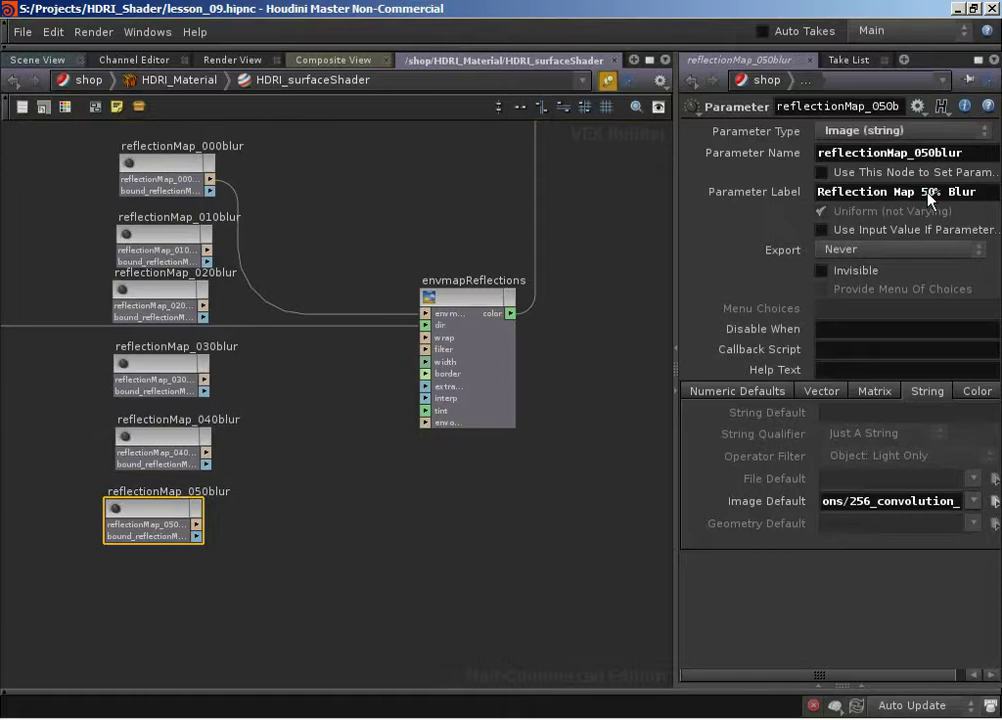
Set the default image of reflectionMap_050blur to 256_convolution_050.tif from the Reflections folder.
click(995, 501)
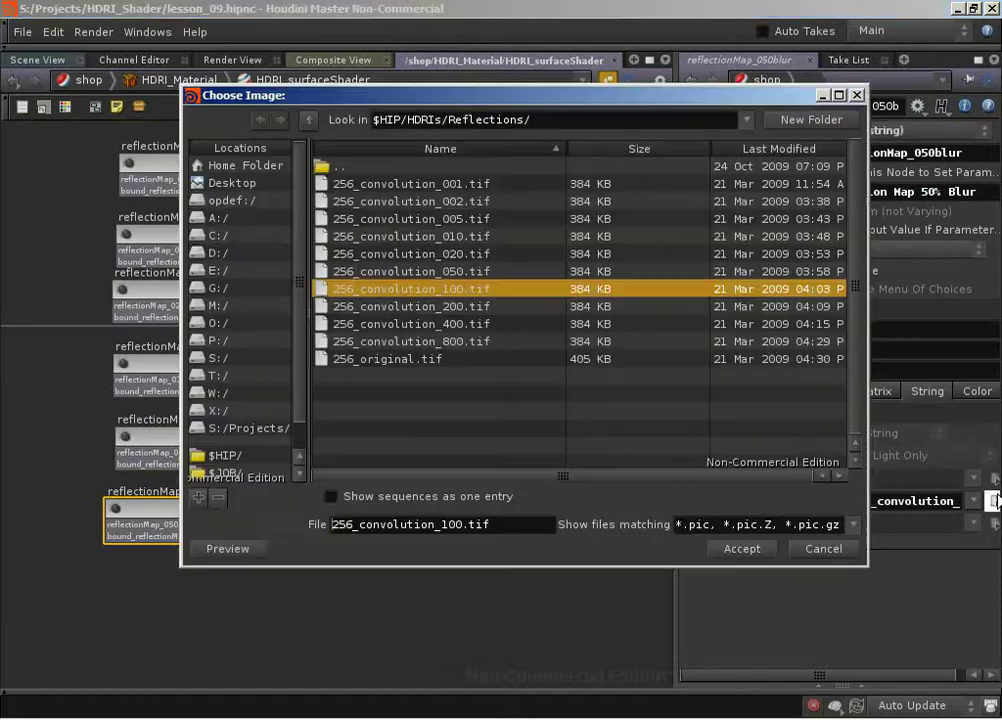
click(410, 271)
click(741, 548)
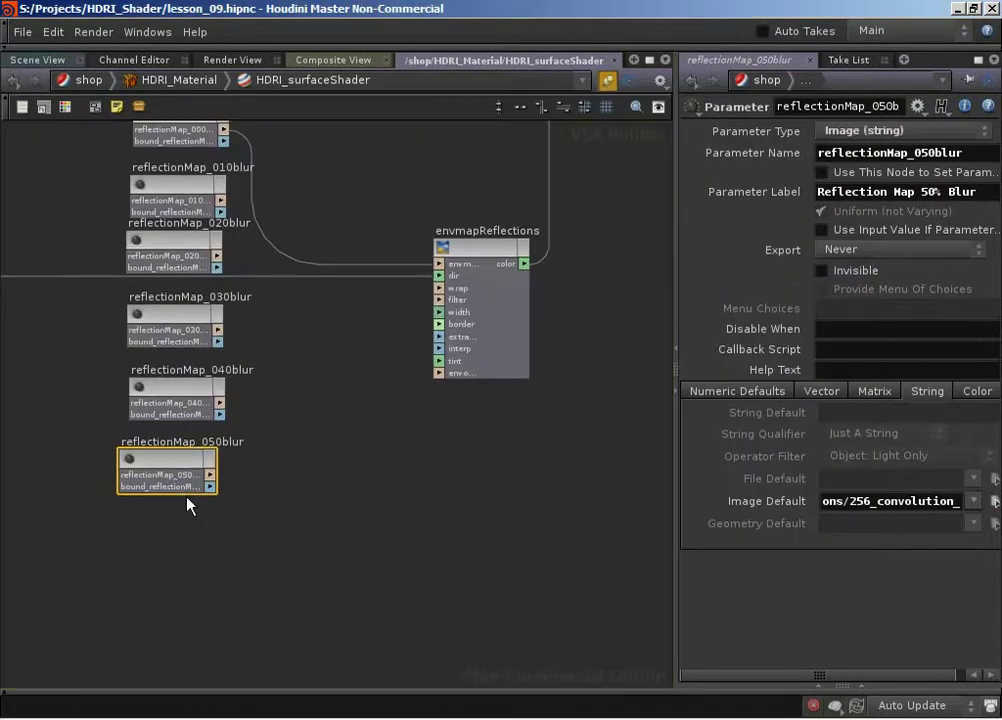
Duplicate reflectionMap_050blur beneath it, naming the copy and its parameter reflectionMap_060blur with the label "Reflection Map 60% Blur".
key(ctrl+v)
drag(262, 514, 141, 554)
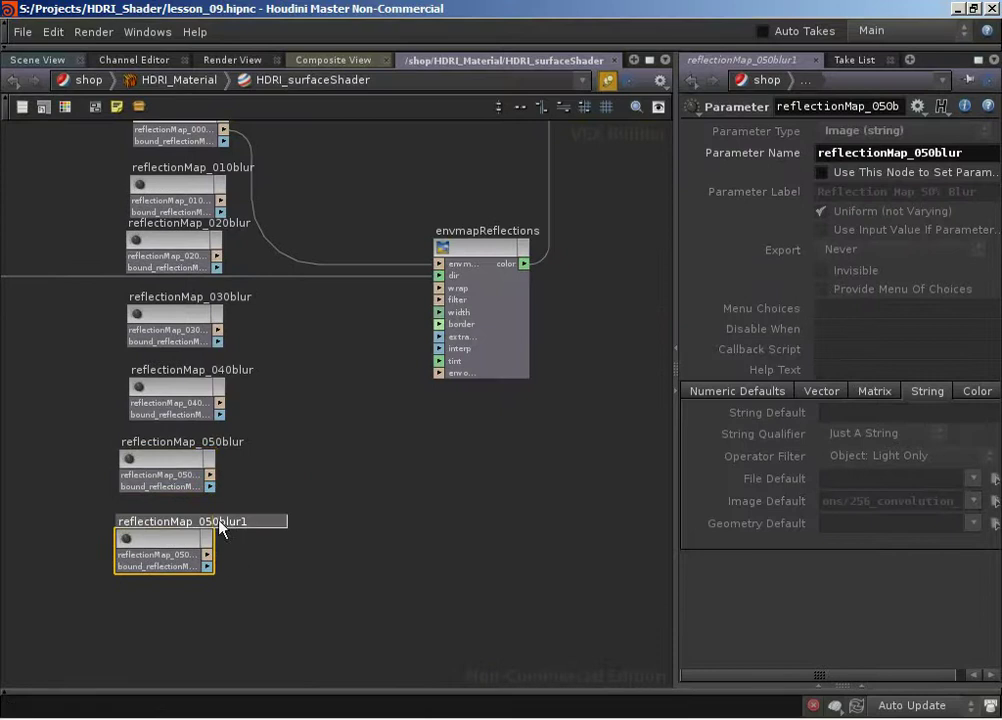
key(BackSpace)
key(Return)
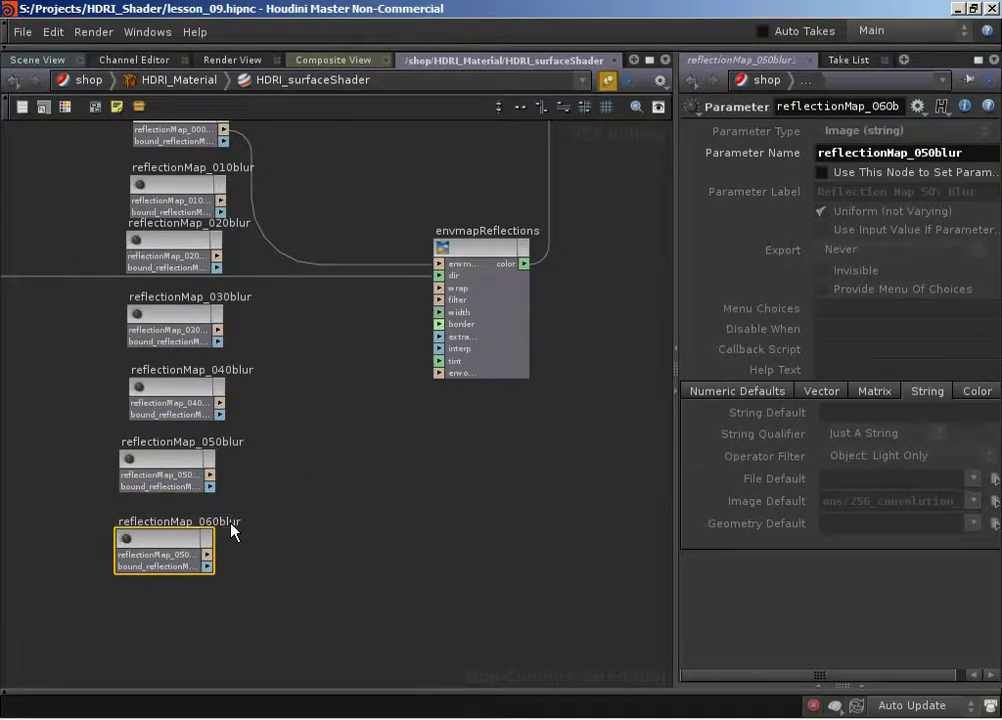
click(926, 152)
key(BackSpace)
text(6)
key(Return)
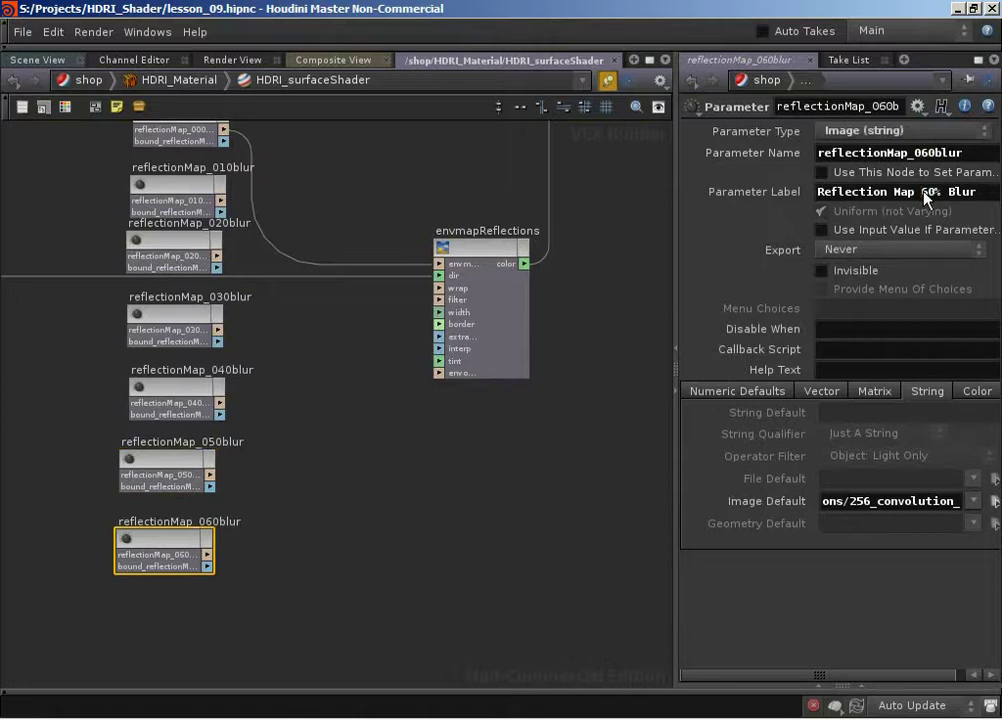
Set the default image of reflectionMap_060blur to 256_convolution_020.tif from the Reflections folder.
click(993, 501)
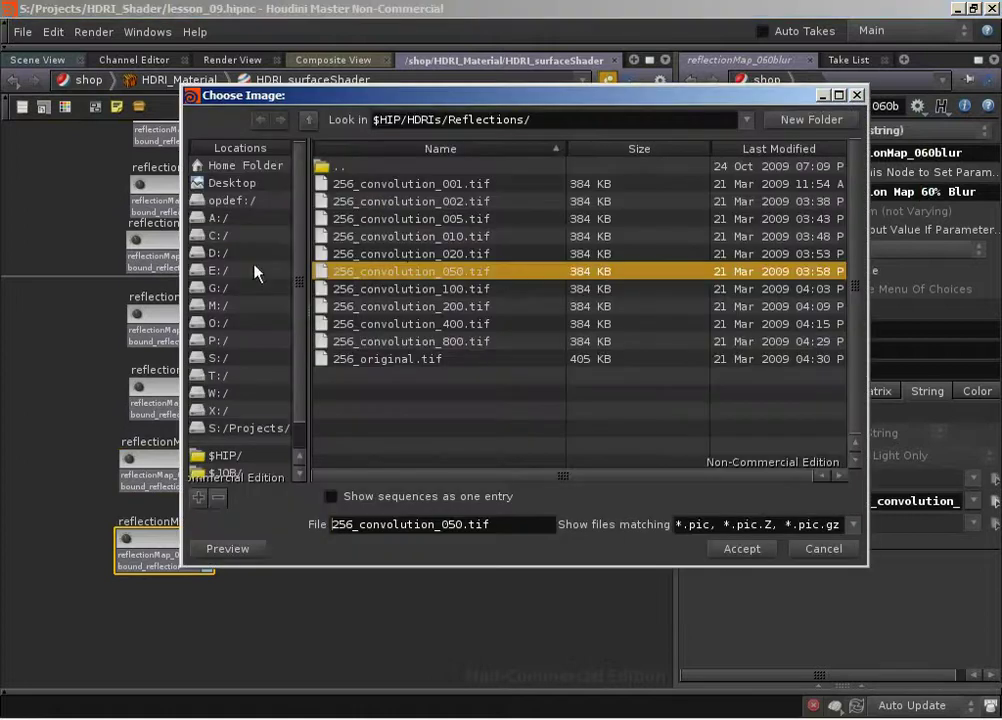
click(398, 240)
click(430, 256)
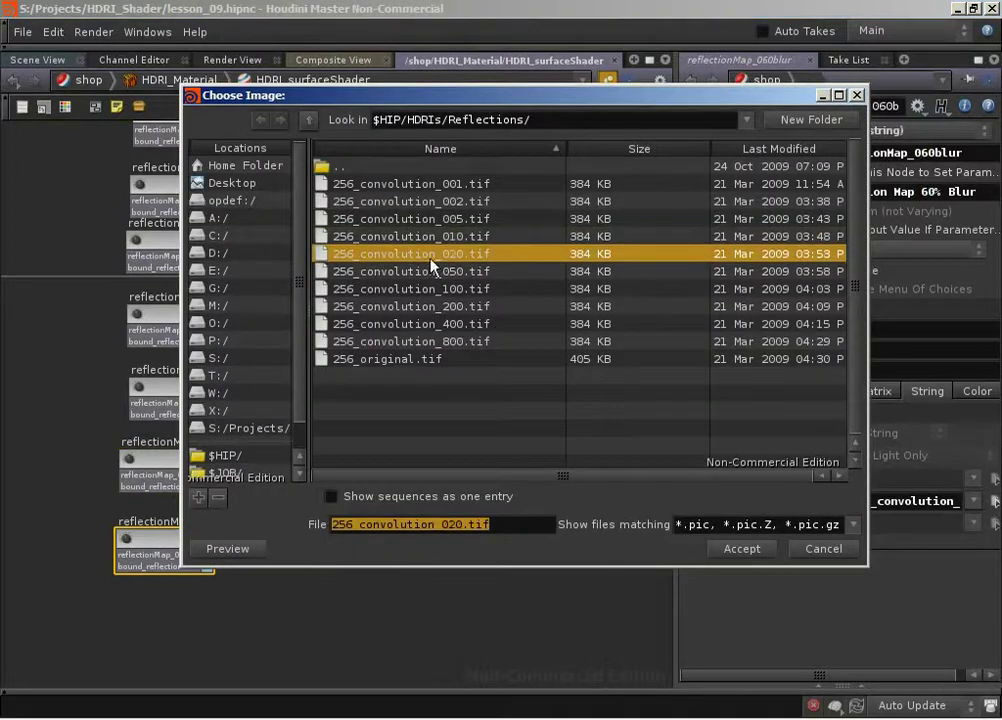
click(742, 548)
Duplicate reflectionMap_060blur, place the copy beneath and rename it and its parameter to reflectionMap_070blur.
key(ctrl+c)
key(ctrl+v)
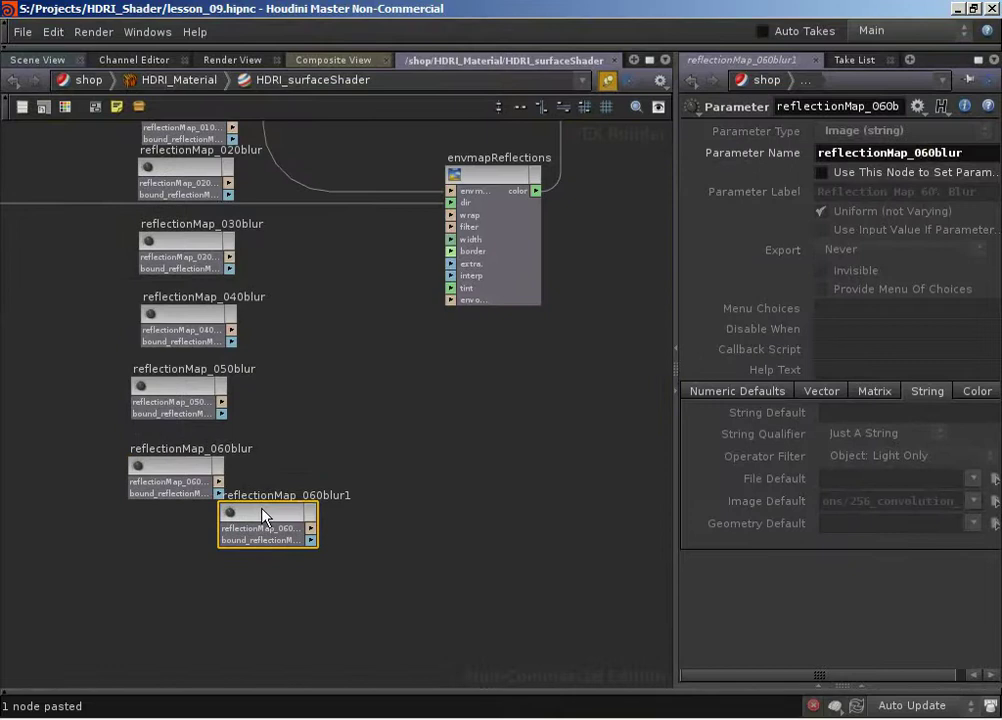
drag(262, 515, 166, 548)
double_click(202, 527)
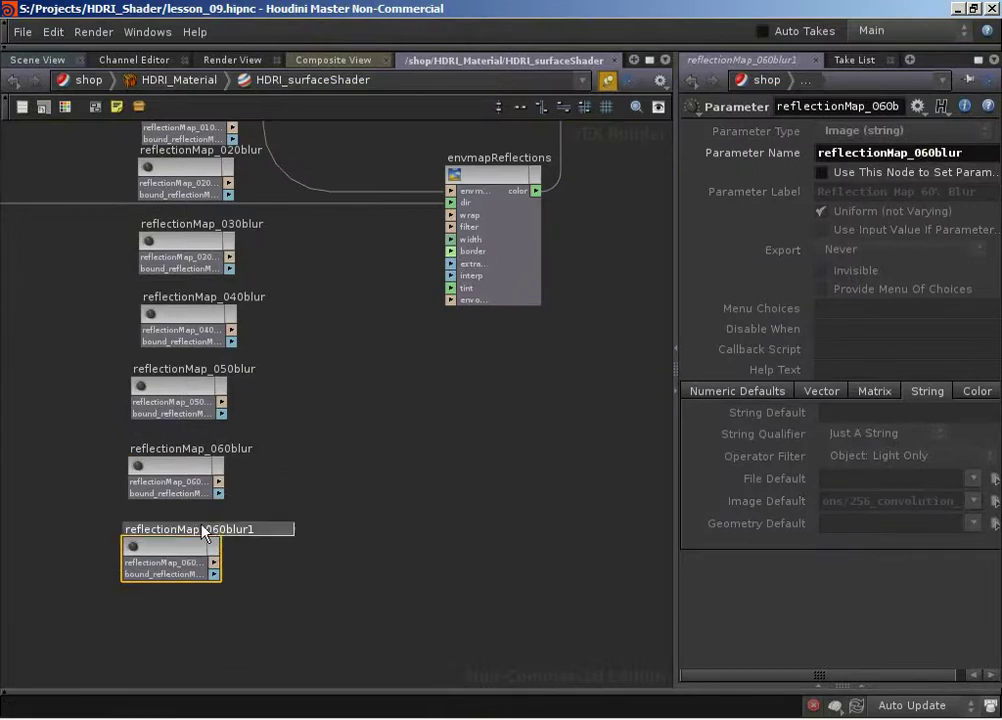
key(BackSpace)
text(7)
key(BackSpace)
key(Return)
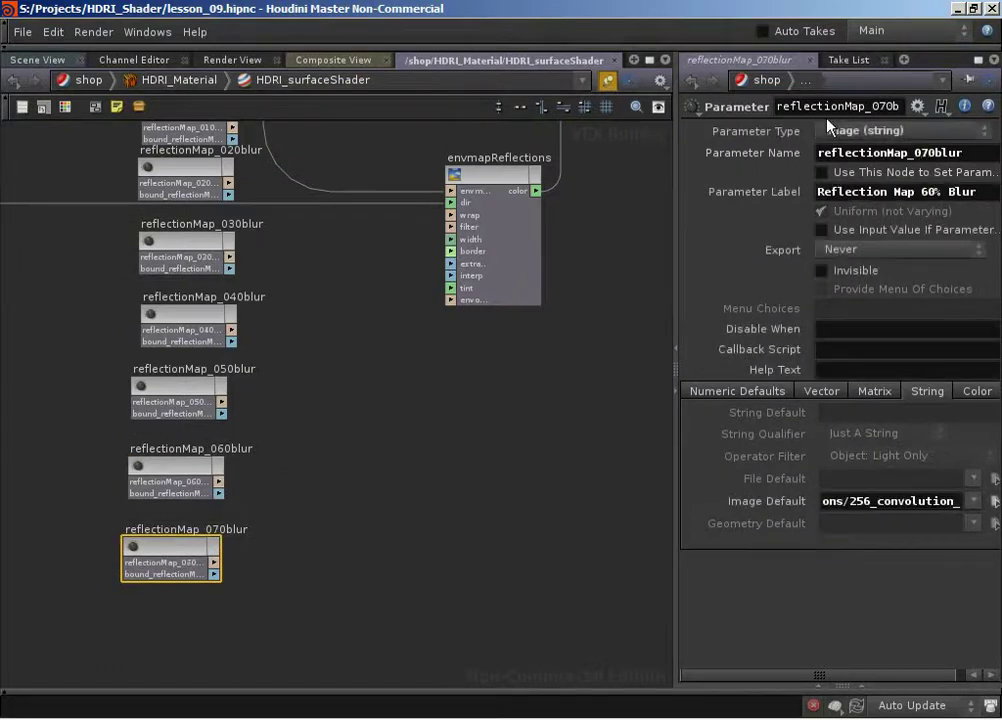
Set the reflectionMap_070blur label to "Reflection Map 70% Blur" and its default image to 256_convolution_010.tif.
click(927, 191)
key(BackSpace)
text(7)
click(995, 501)
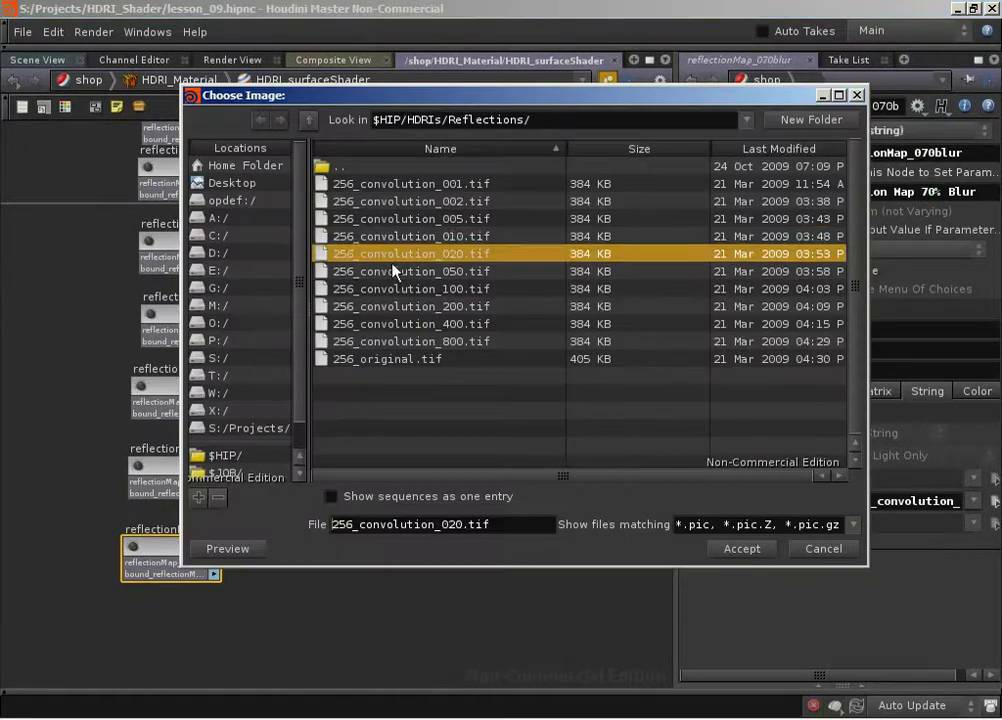
click(400, 236)
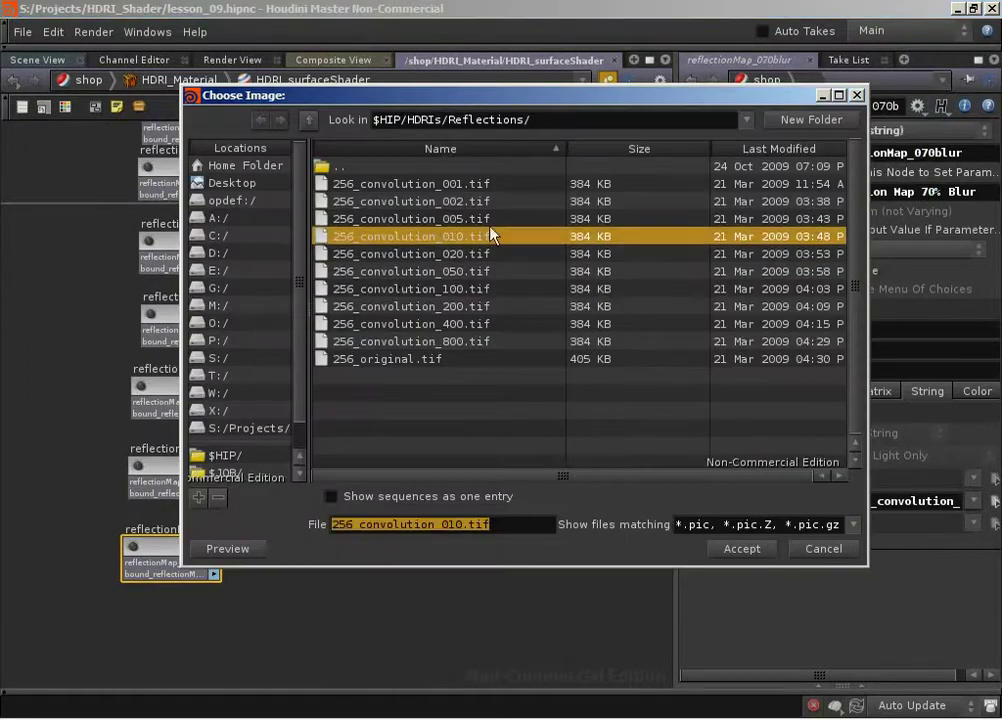
click(748, 550)
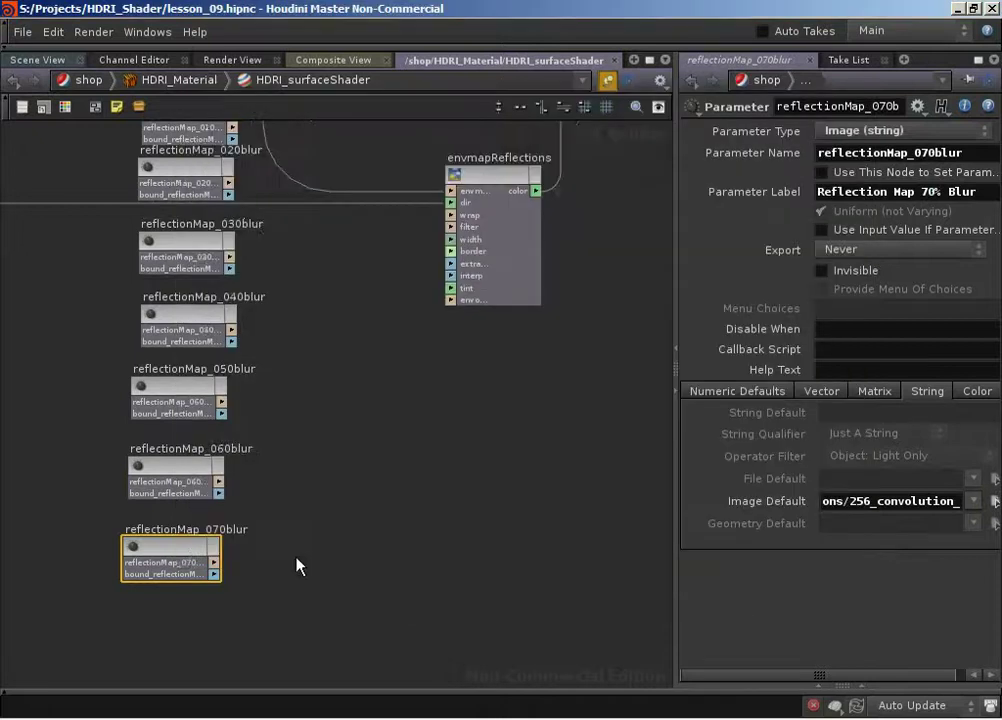
Move reflectionMap_070blur closer to reflectionMap_060blur, duplicate it and place the copy beneath.
middle_drag(295, 557, 315, 501)
drag(203, 493, 208, 468)
key(ctrl+c)
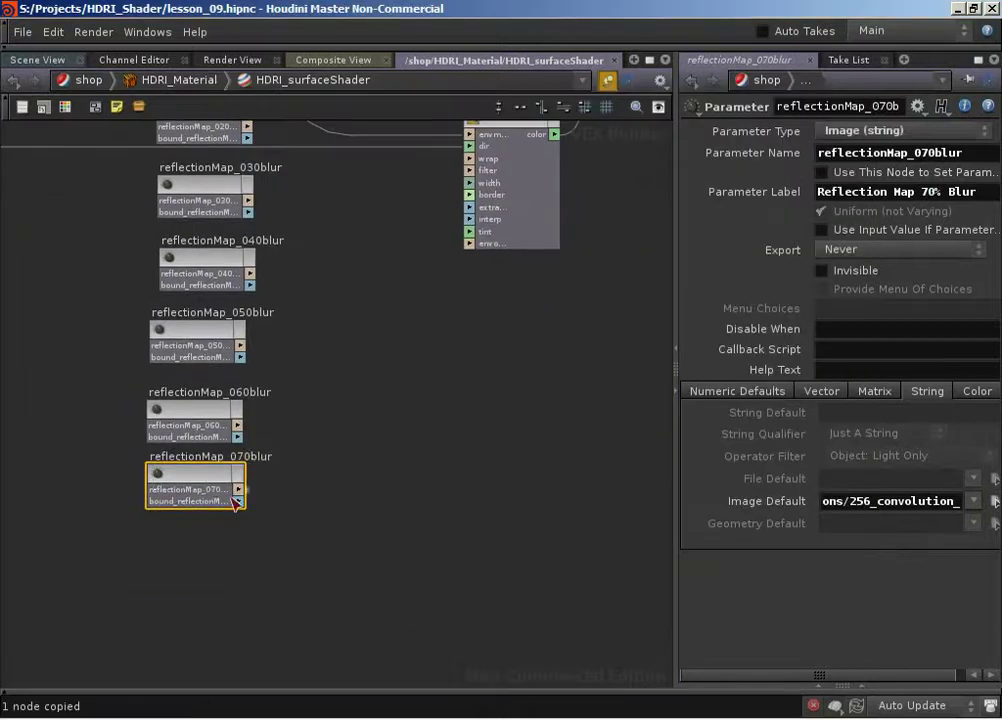
key(ctrl+v)
drag(291, 511, 195, 562)
Rename the new copy and its parameter to reflectionMap_080blur and change its label to "Reflection Map 80% Blur".
double_click(238, 541)
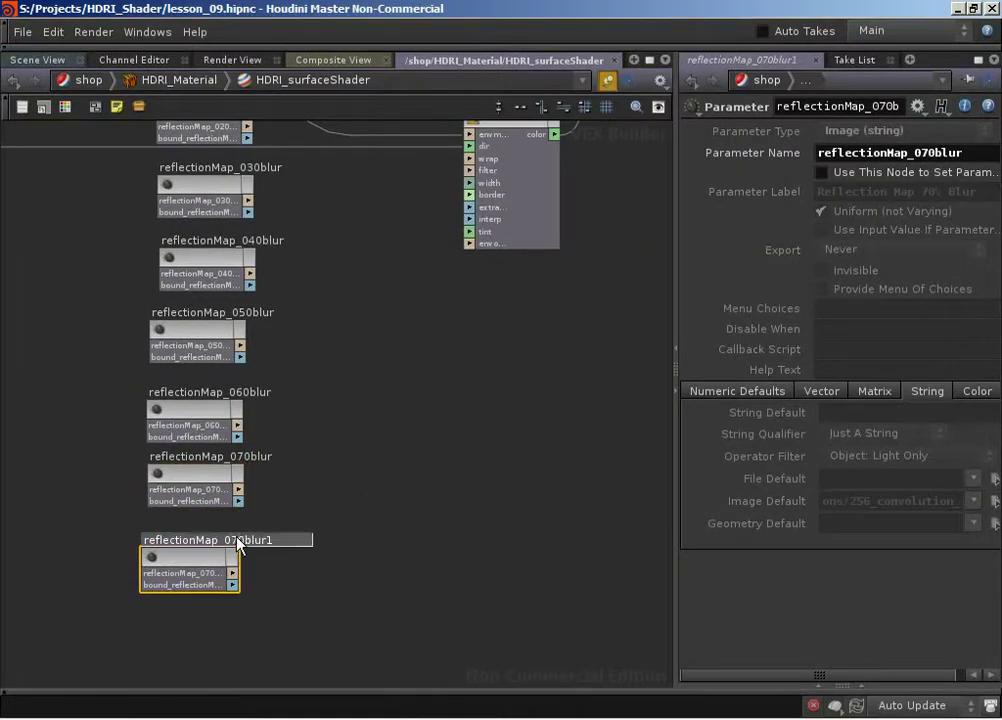
key(BackSpace)
key(Return)
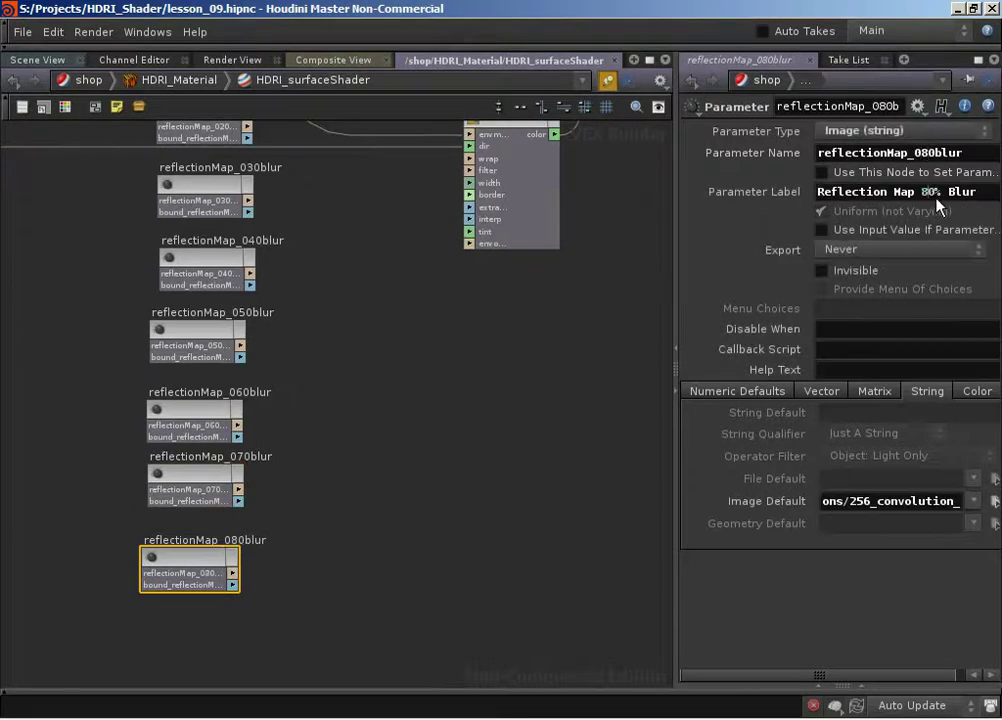
Set the default image of reflectionMap_080blur to 256_convolution_005.tif from the Reflections folder.
click(993, 501)
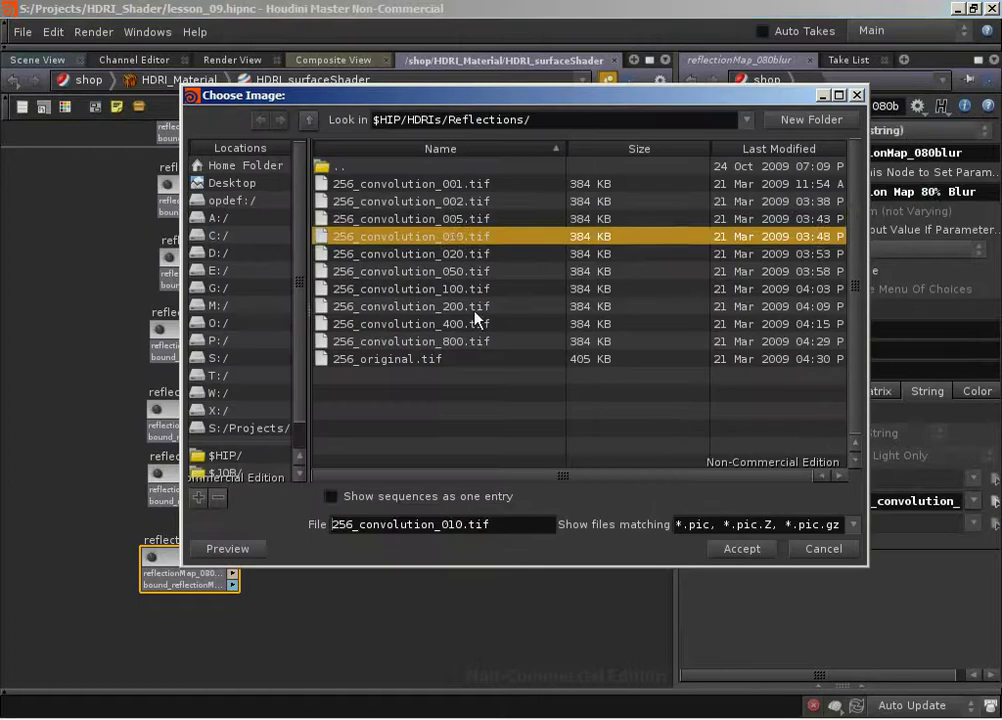
click(453, 220)
click(745, 549)
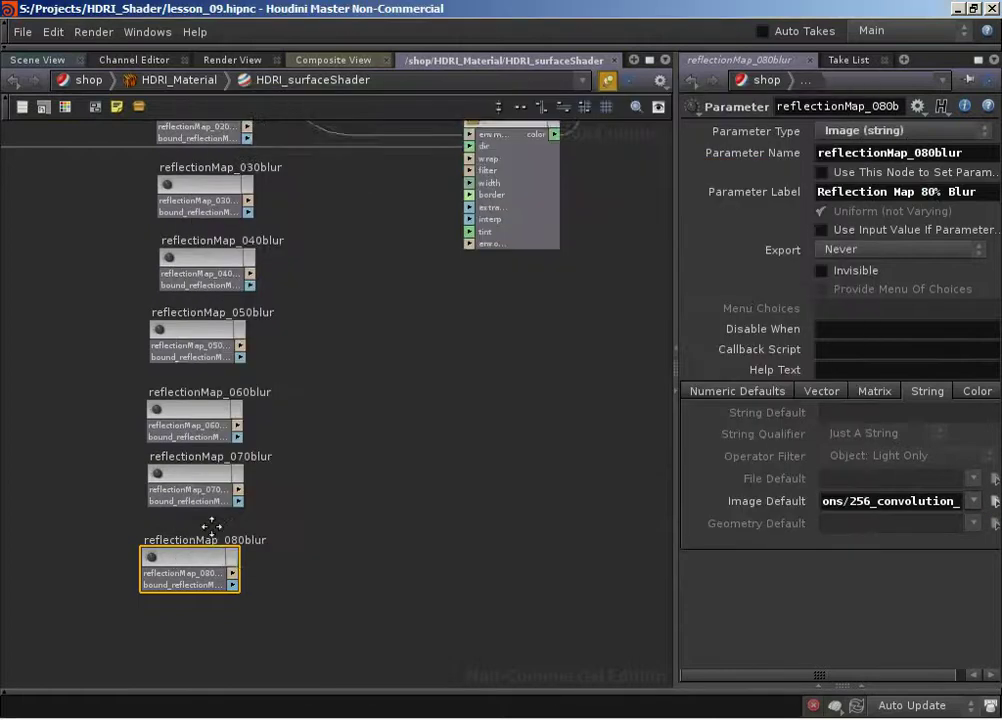
Move reflectionMap_080blur closer to reflectionMap_070blur, duplicate it and place the copy beneath.
drag(213, 512, 218, 503)
key(ctrl+c)
key(ctrl+v)
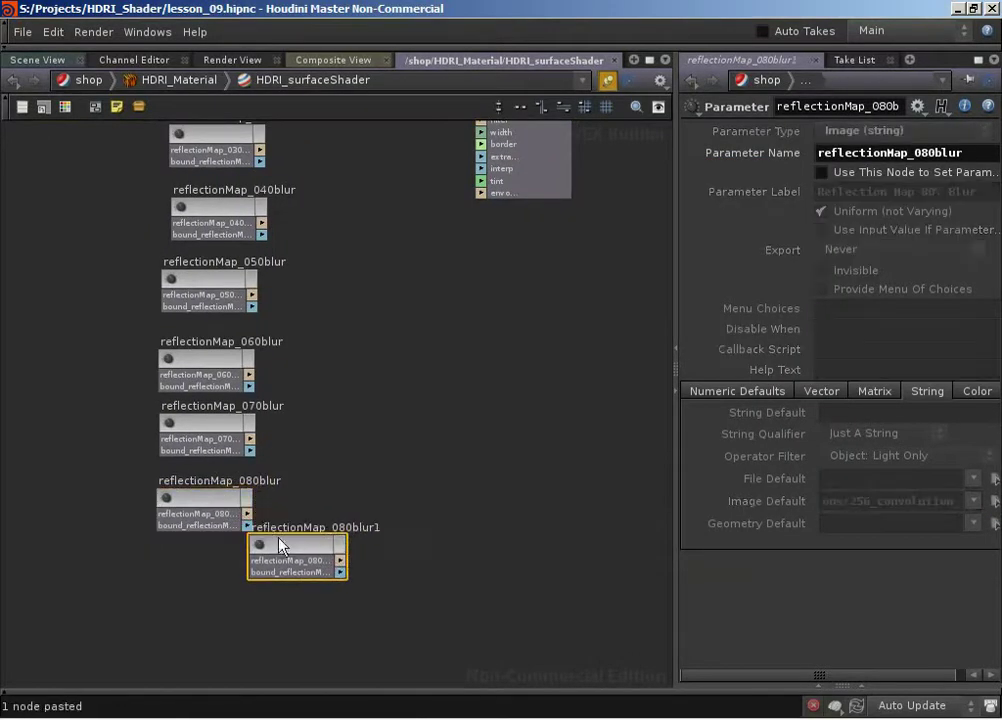
drag(277, 544, 187, 584)
Rename the copy of reflectionMap_080blur and its parameter to reflectionMap_090blur.
double_click(235, 557)
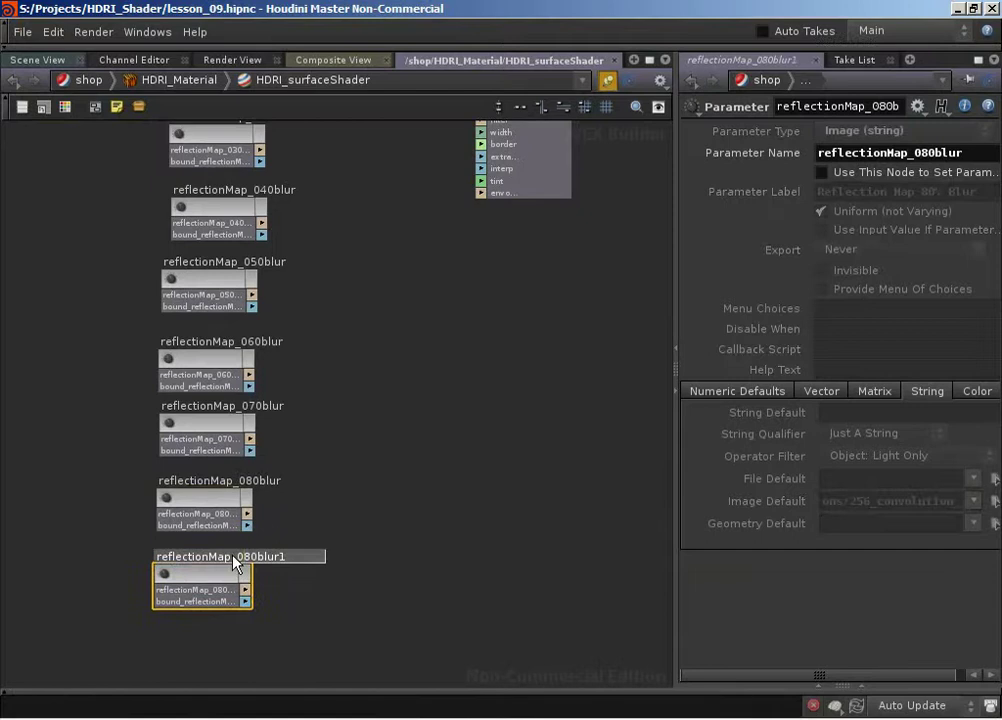
text(9)
key(Return)
double_click(235, 557)
key(End)
key(BackSpace)
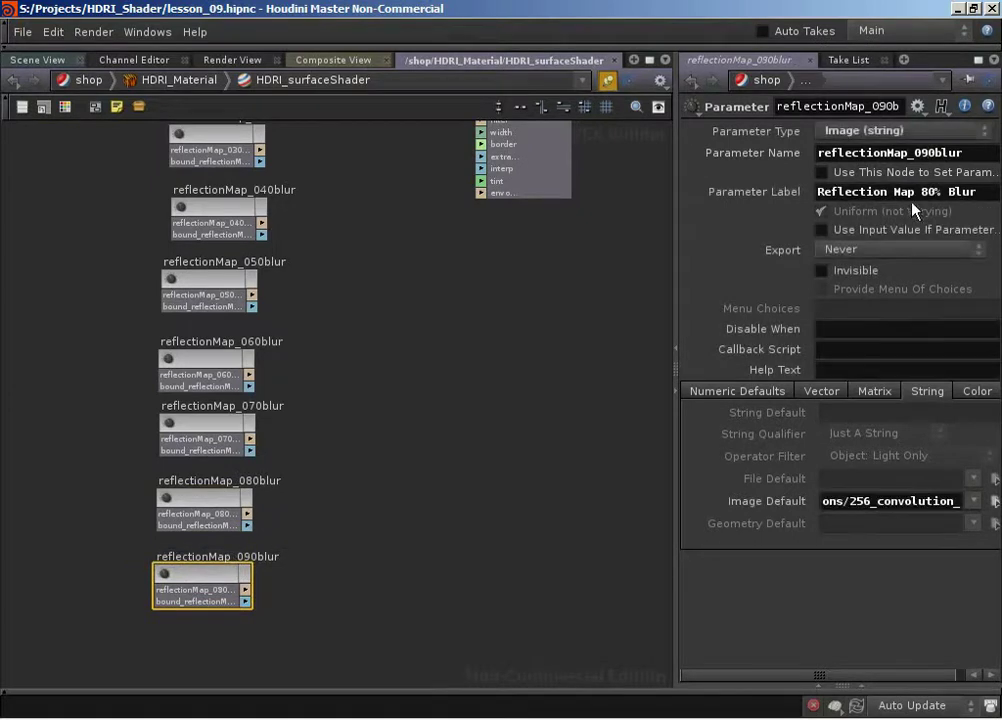
Set the reflectionMap_090blur label to "Reflection Map 90% Blur" and its default image to 256_convolution_002.tif.
click(923, 195)
key(BackSpace)
text(9)
click(994, 501)
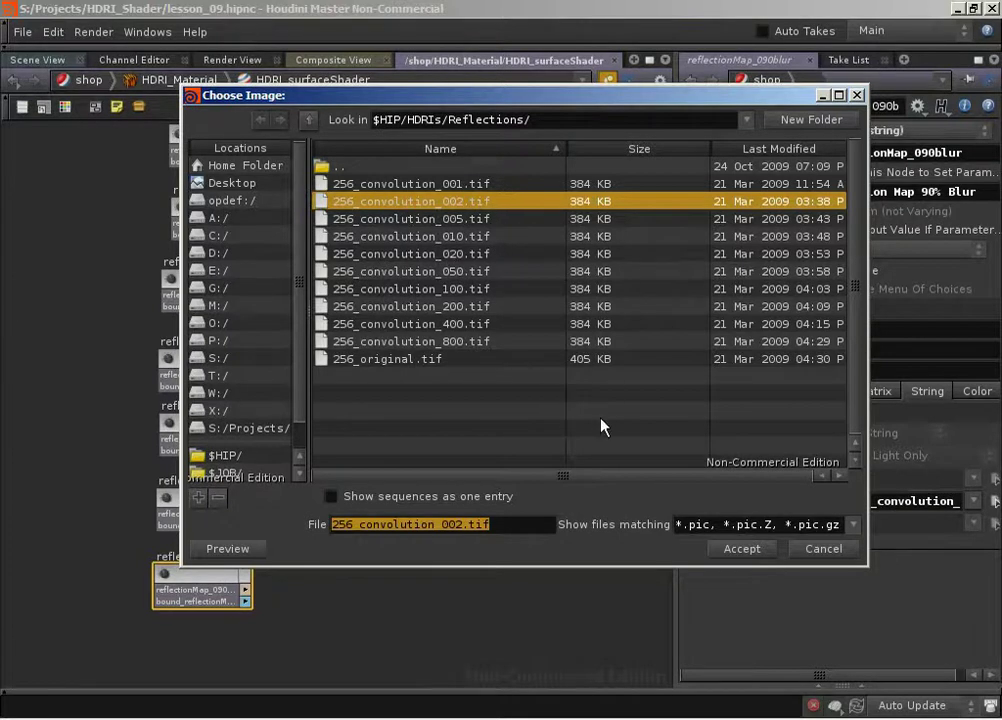
click(738, 550)
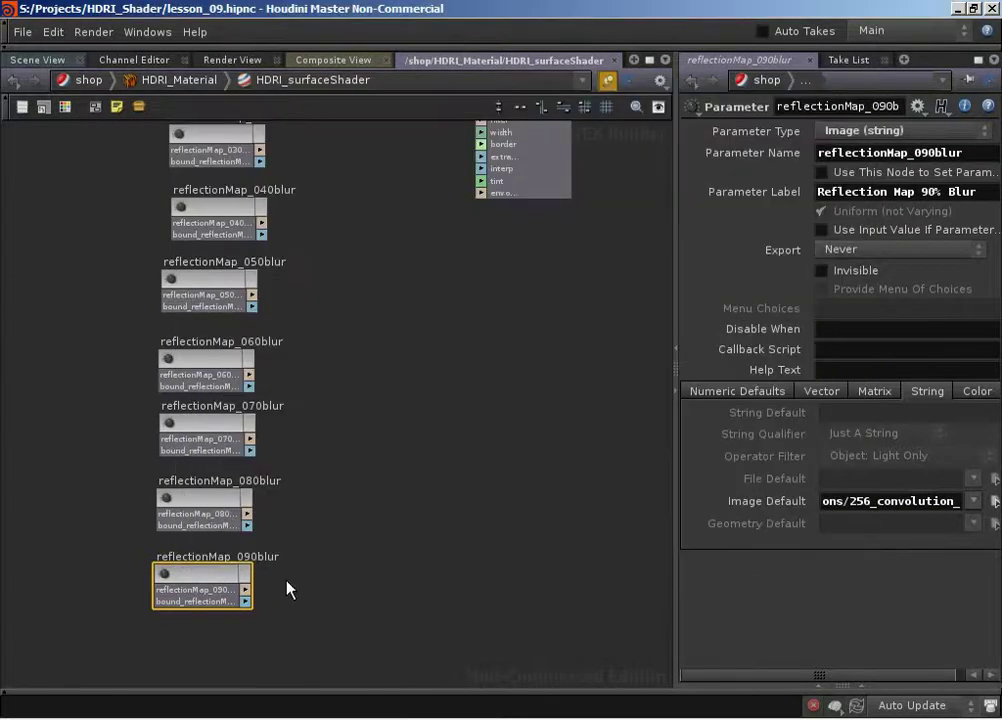
Duplicate reflectionMap_090blur and place the copy beneath it in the node column.
key(ctrl+c)
key(ctrl+v)
middle_drag(366, 568, 353, 427)
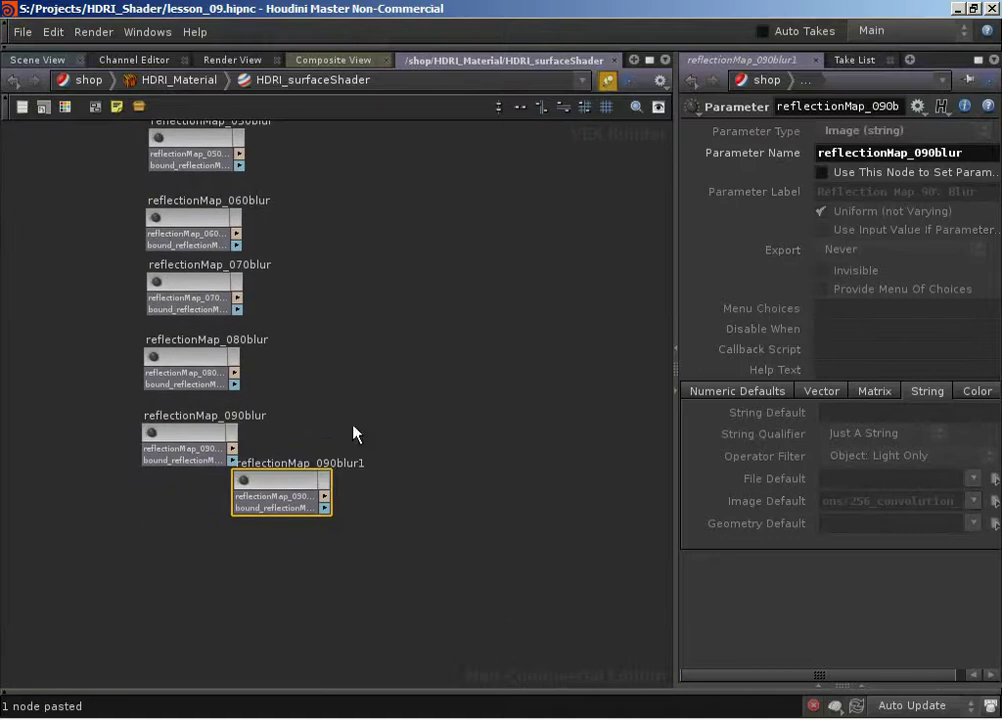
drag(312, 476, 211, 511)
Rename the copy of reflectionMap_090blur and its parameter to reflectionMap_100blur.
click(229, 498)
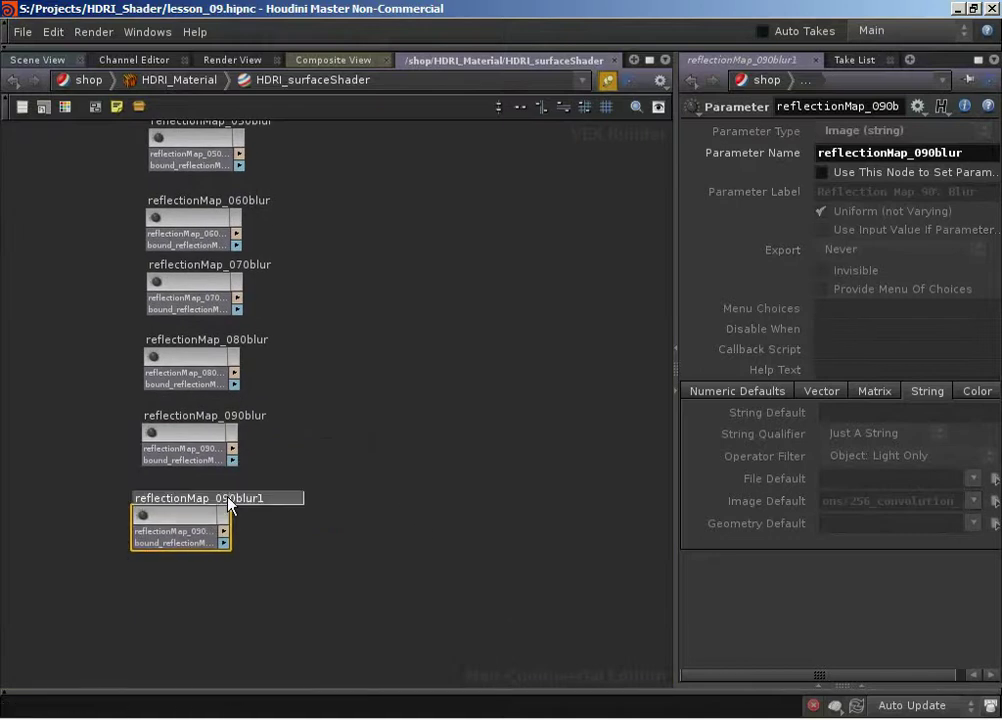
key(BackSpace)
key(BackSpace)
text(100)
key(End)
key(BackSpace)
key(Return)
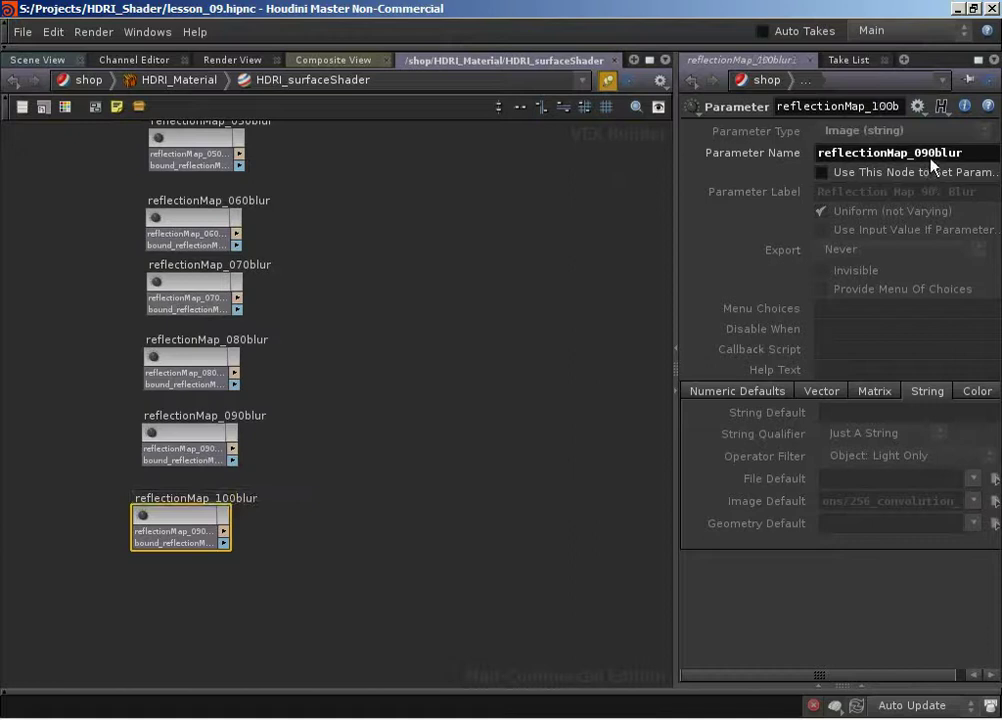
key(BackSpace)
key(BackSpace)
key(BackSpace)
text(100)
key(Return)
Set the reflectionMap_100blur label to "Reflection Map 100% Blur" and its default image to 256_convolution_001.tif.
text(100)
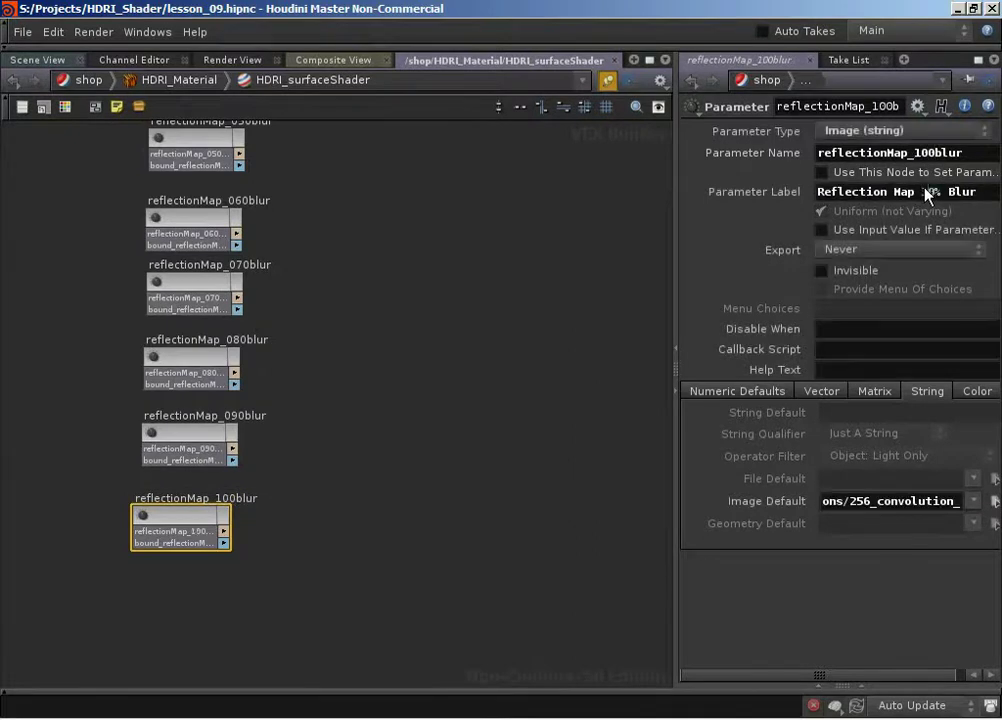
click(994, 501)
click(450, 184)
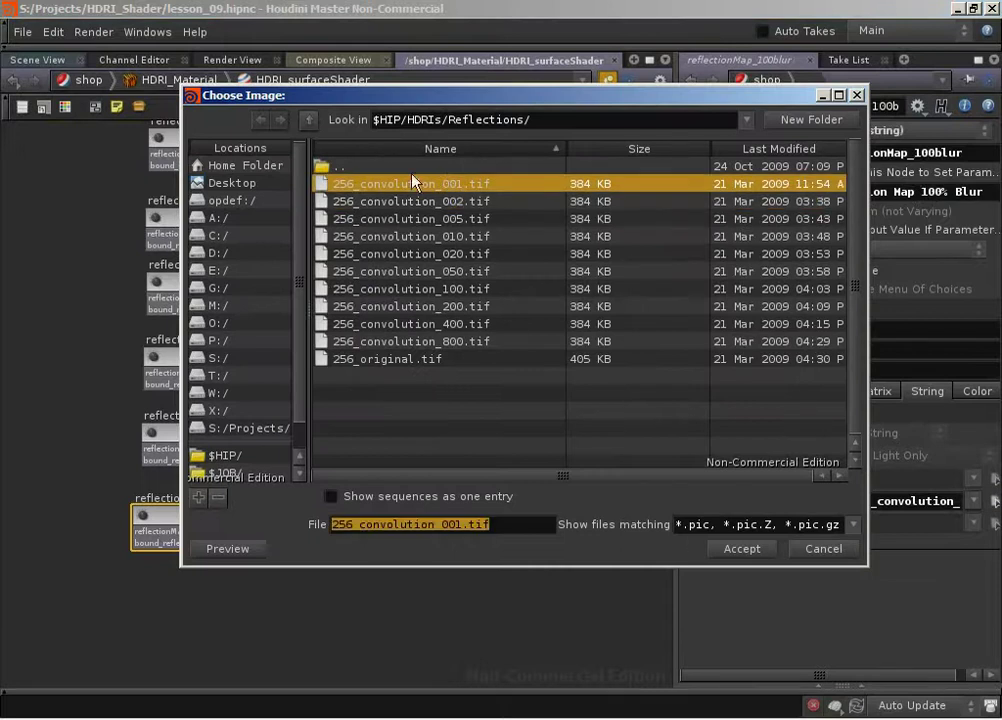
click(742, 548)
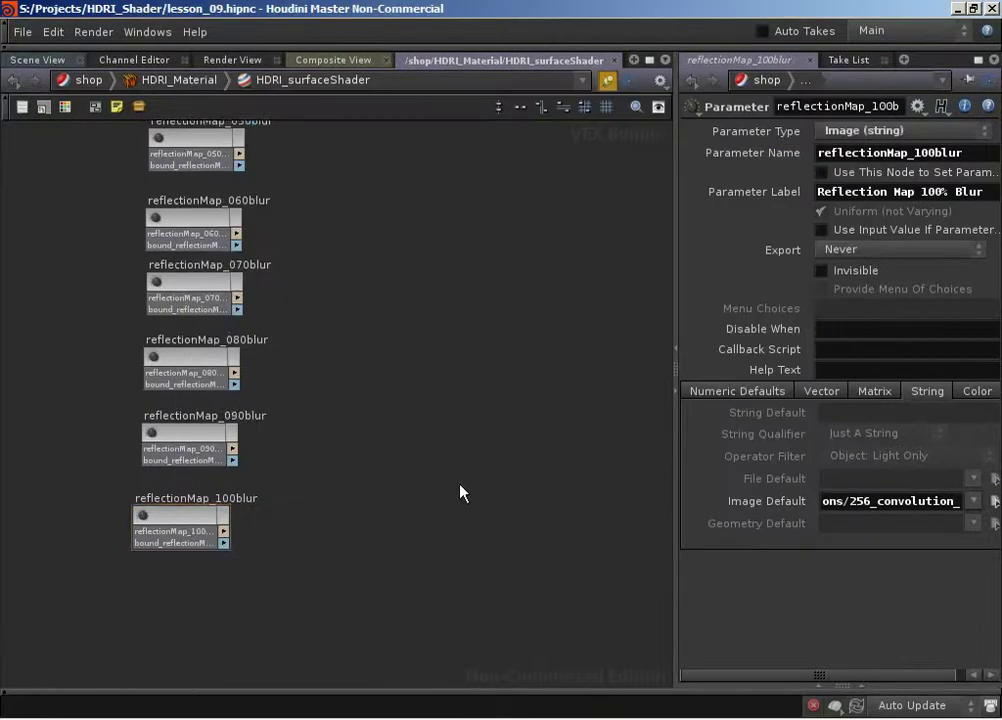
Insert a Switch node between reflectionMap_000blur and envmapReflections, and disconnect the map from its switcher index input.
right_drag(331, 407, 314, 424)
mouse_move(325, 376)
middle_down()
mouse_move(315, 414)
mouse_move(322, 591)
middle_up()
right_drag(357, 432, 379, 416)
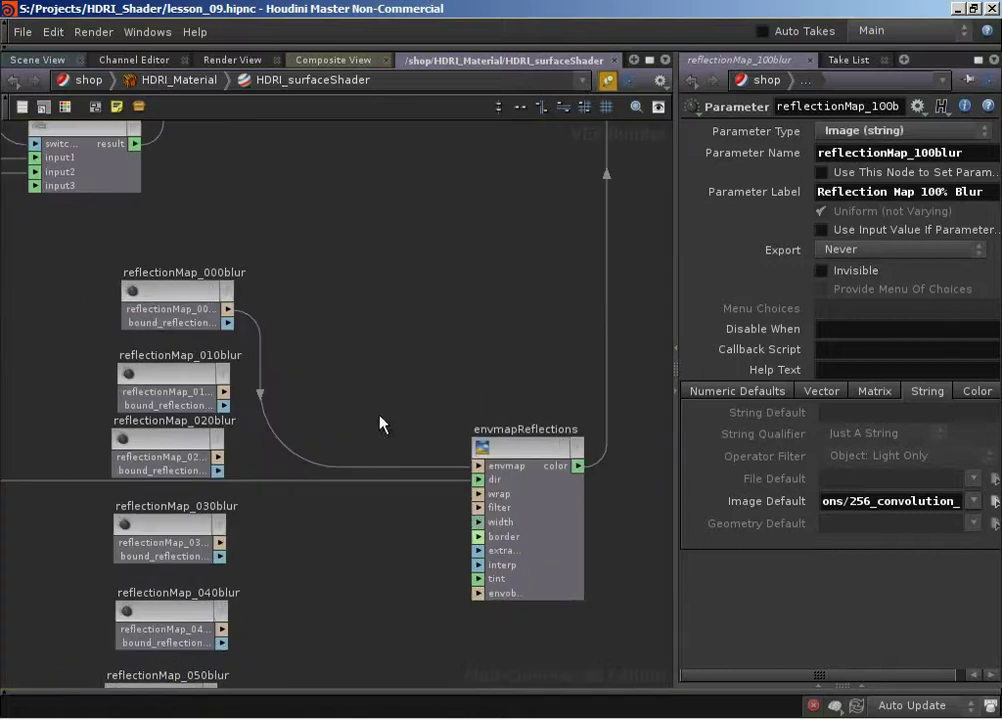
right_click(229, 311)
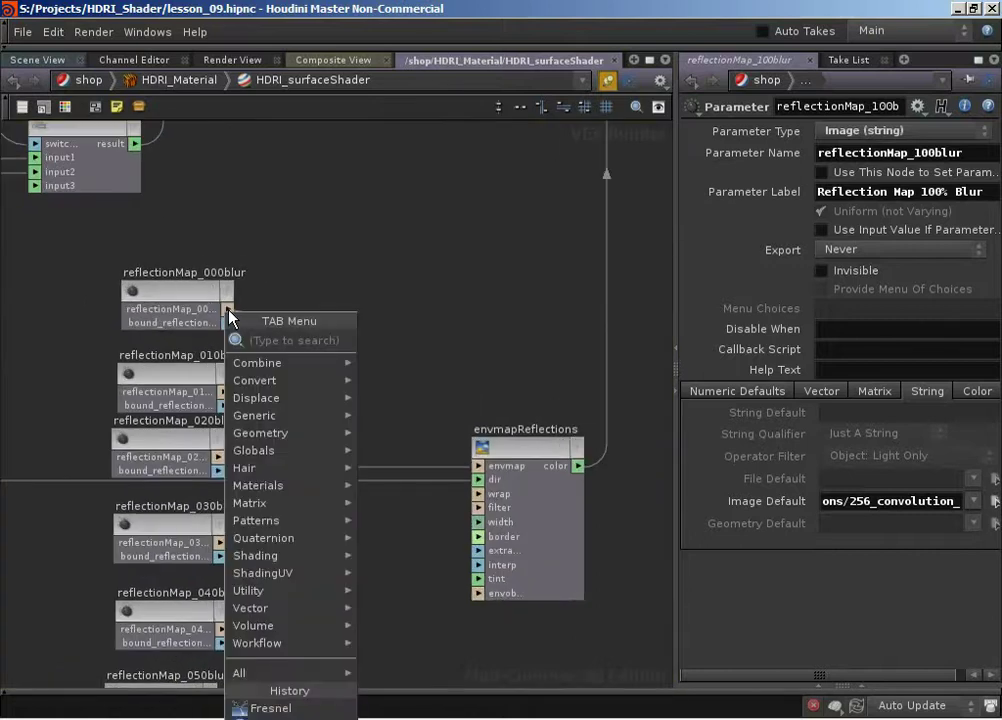
text(sw)
key(Return)
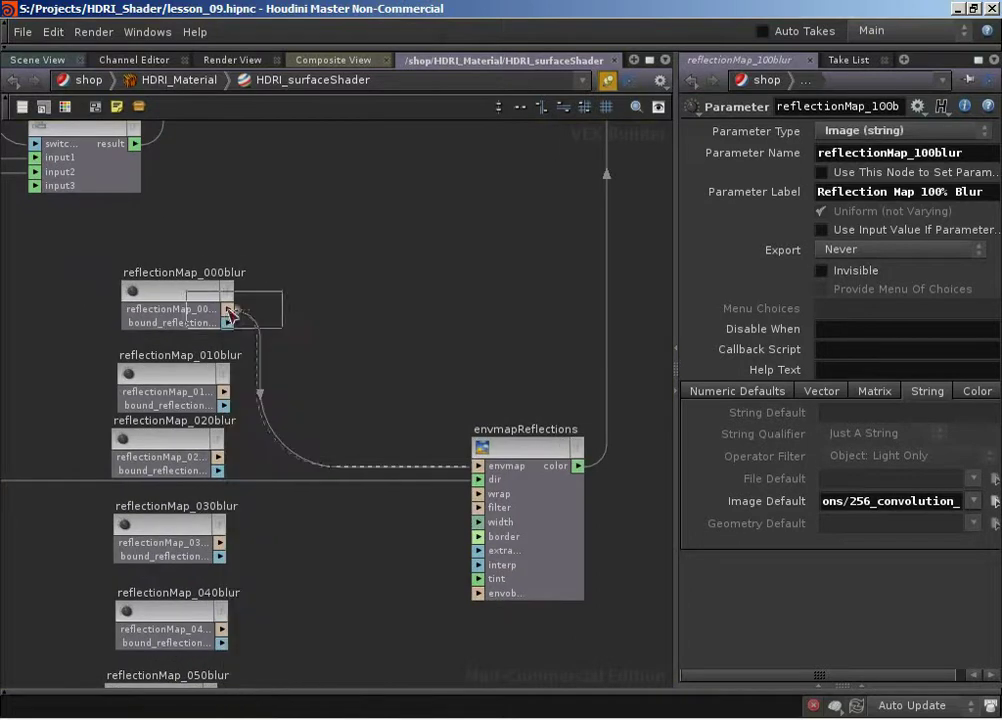
click(356, 390)
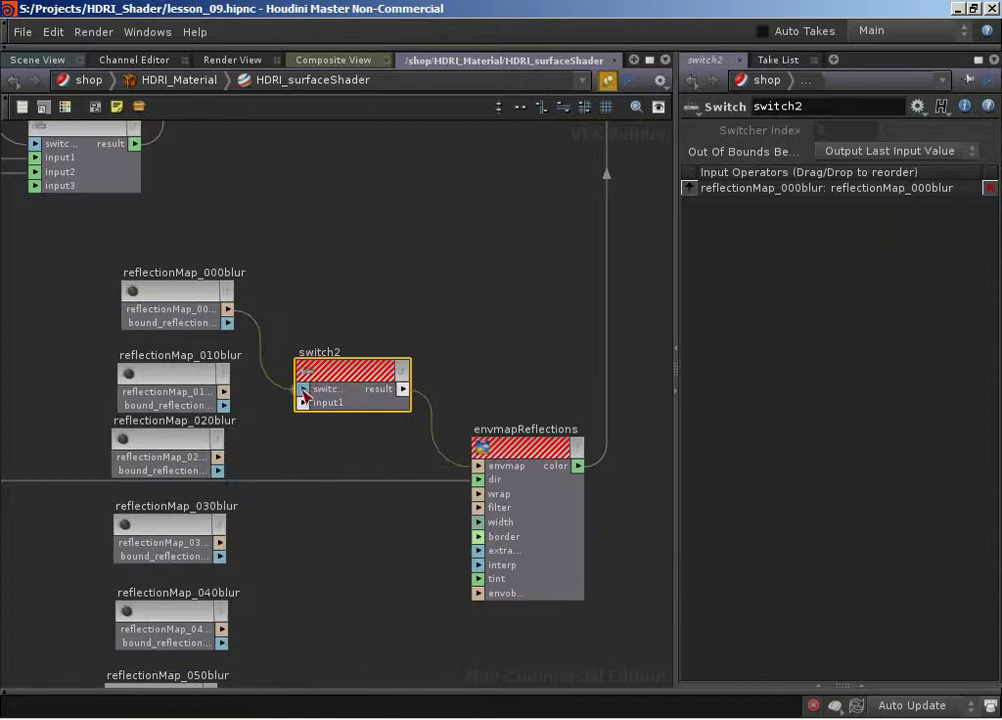
drag(305, 394, 386, 397)
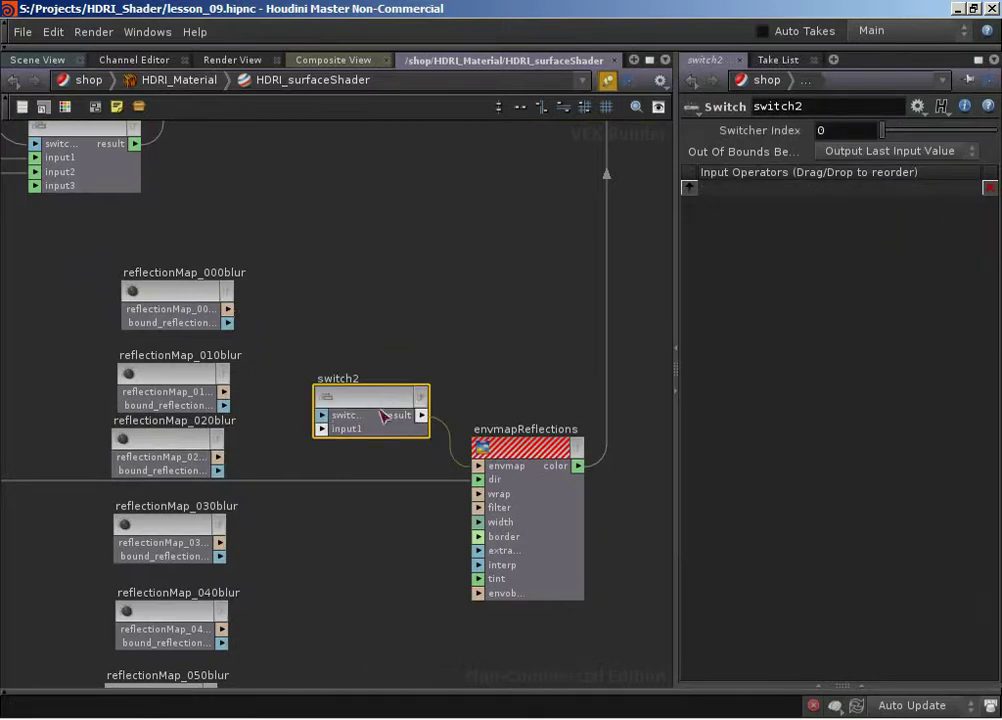
Rename the new Switch node to switch_reflectionConvolutions.
middle_drag(467, 333, 456, 310)
double_click(345, 367)
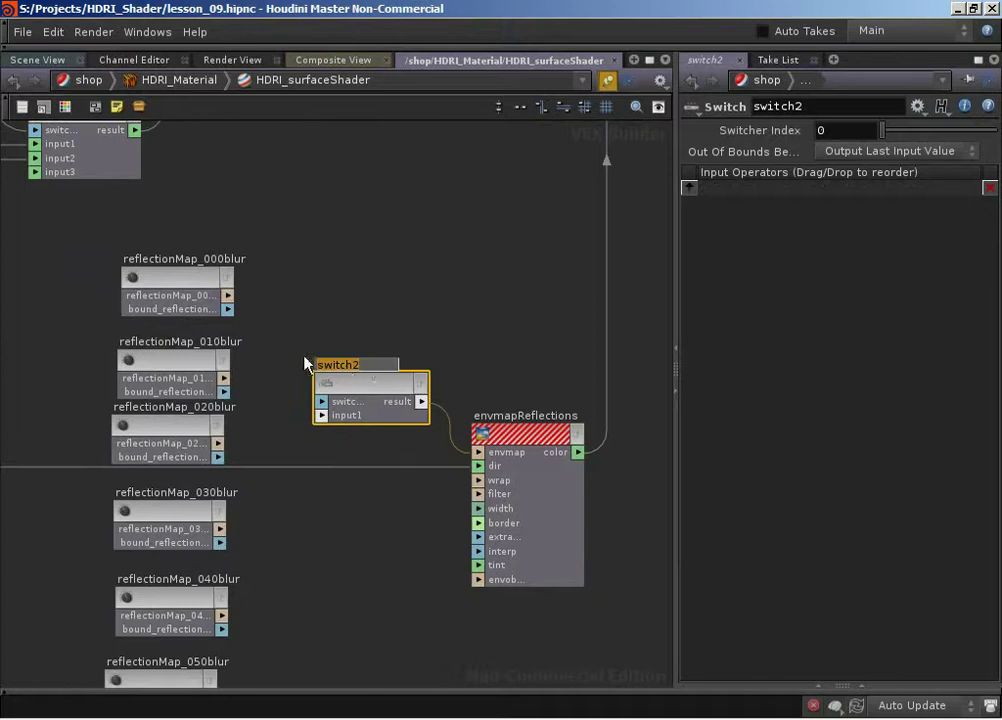
text(switc)
text(h_reflection)
text(Convol)
text(utions)
key(Return)
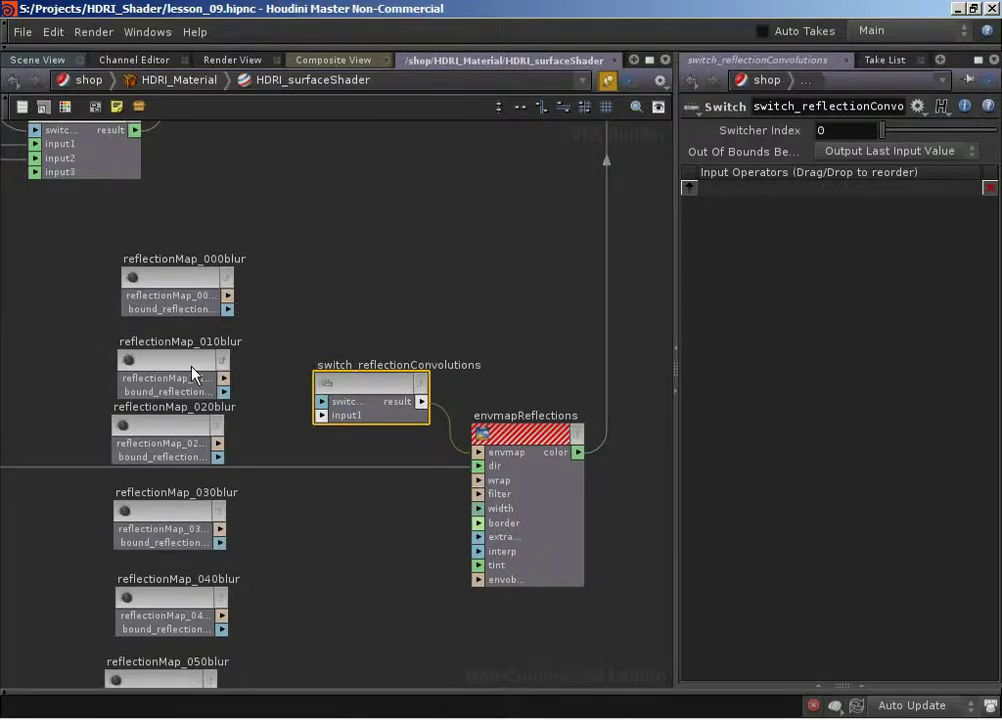
Connect reflectionMap_000blur through reflectionMap_100blur in order to the inputs of switch_reflectionConvolutions and move the switch down beside them.
middle_drag(283, 302, 289, 263)
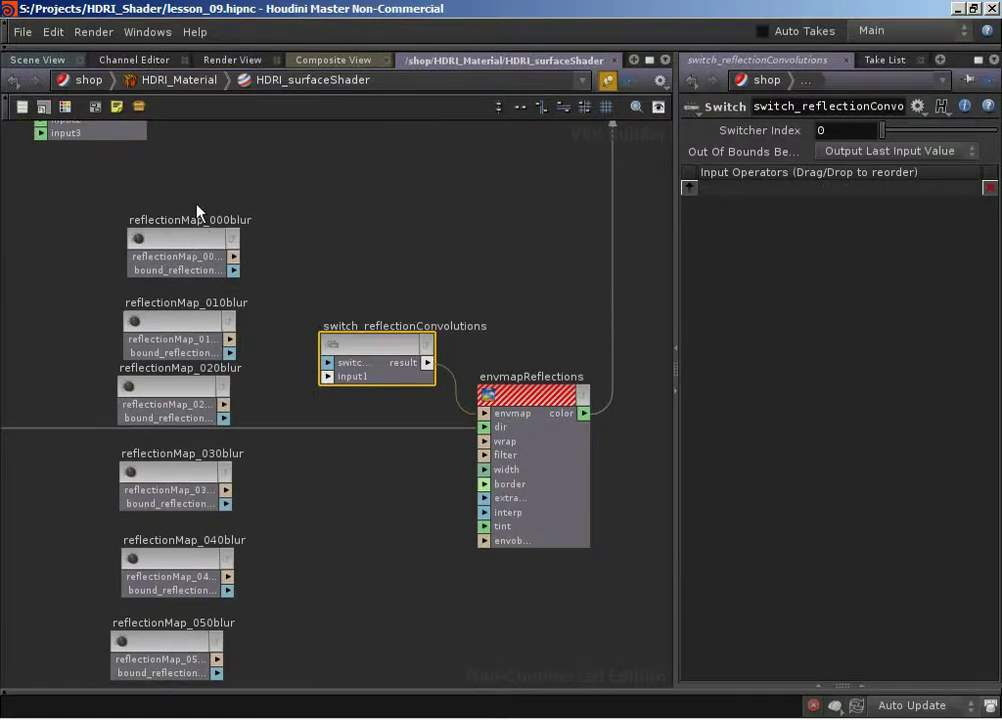
scroll(286, 365, down, 6)
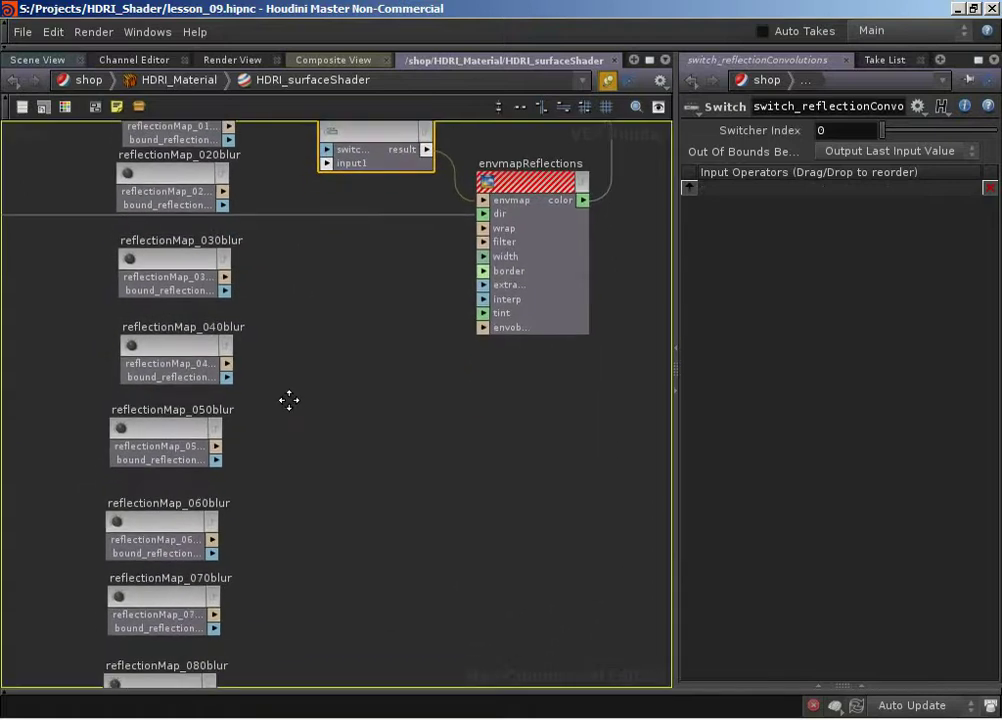
scroll(388, 388, down, 8)
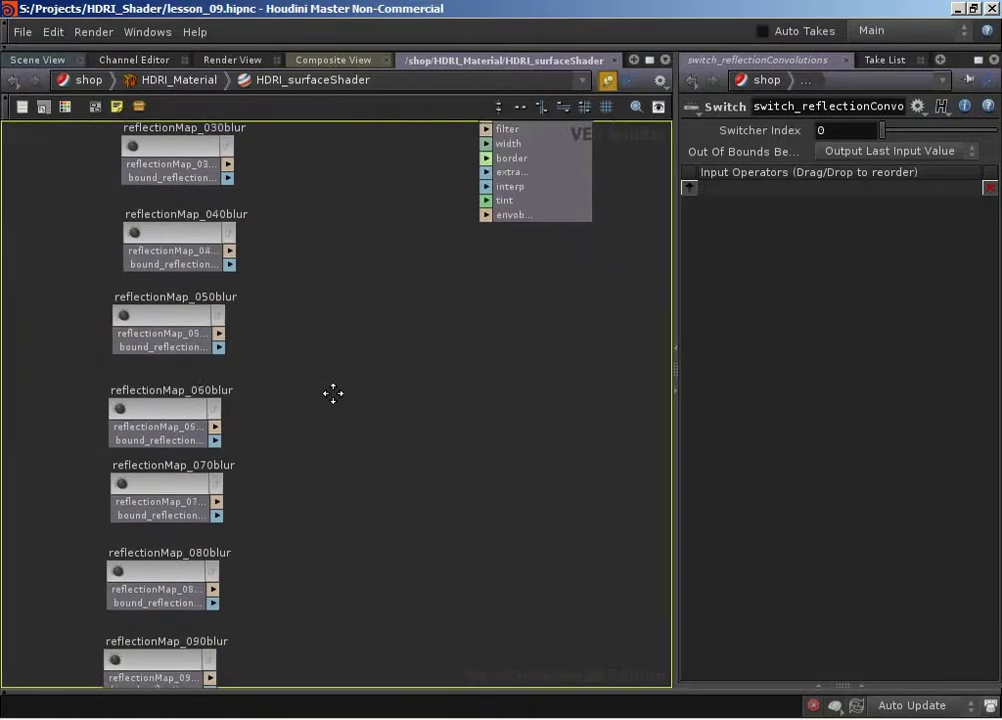
scroll(222, 568, up, 15)
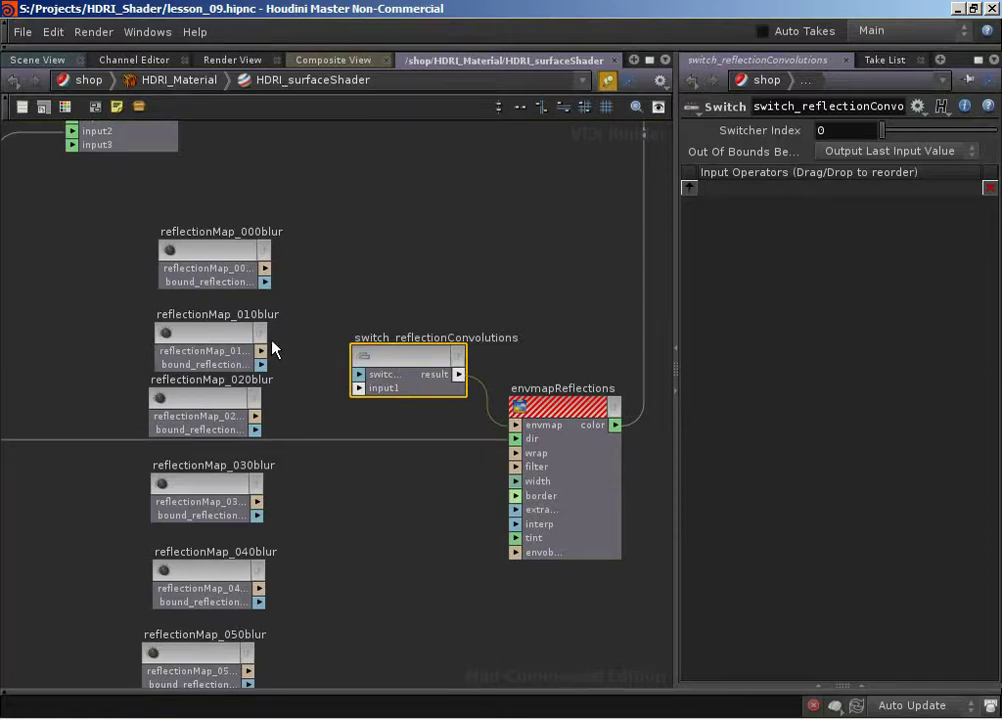
click(242, 258)
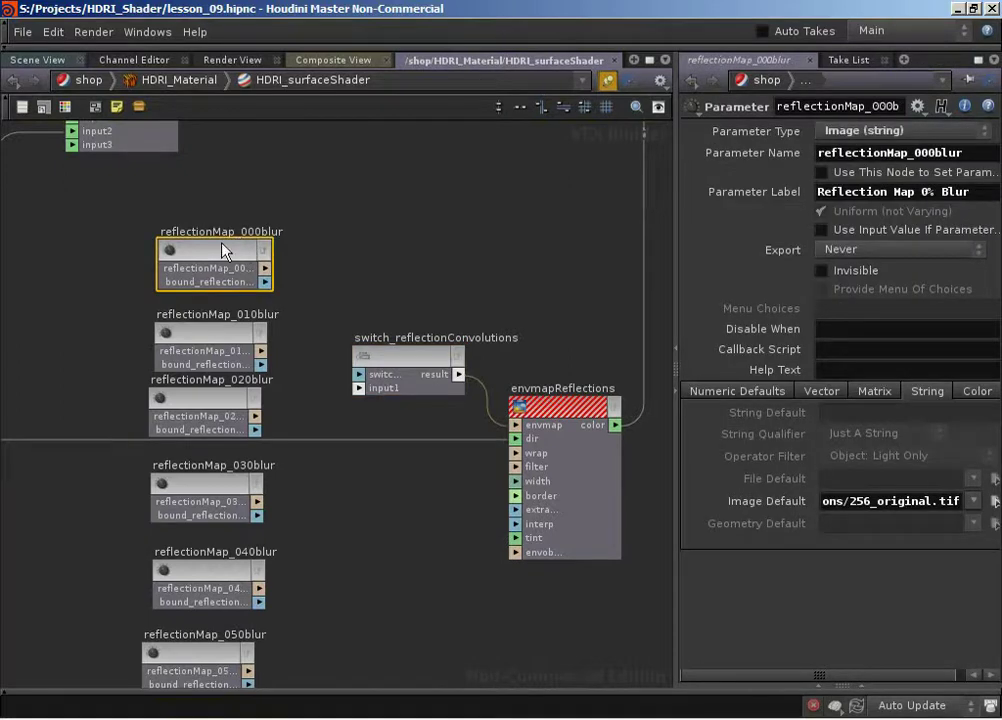
shift+click(212, 334)
shift+click(221, 403)
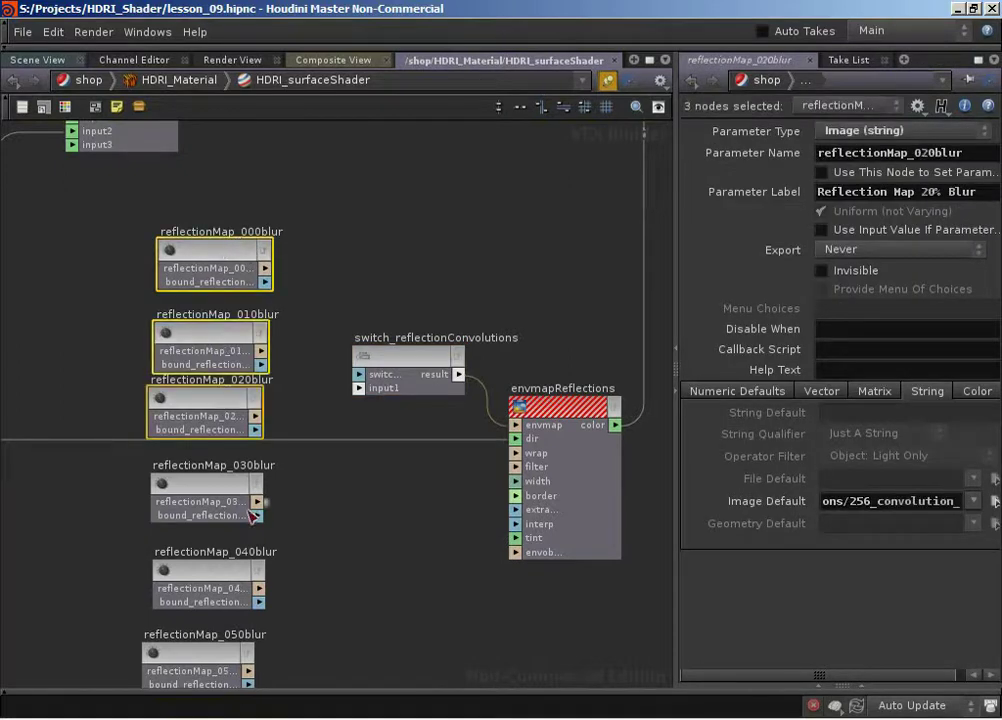
shift+click(230, 484)
shift+click(231, 597)
middle_drag(347, 552, 368, 359)
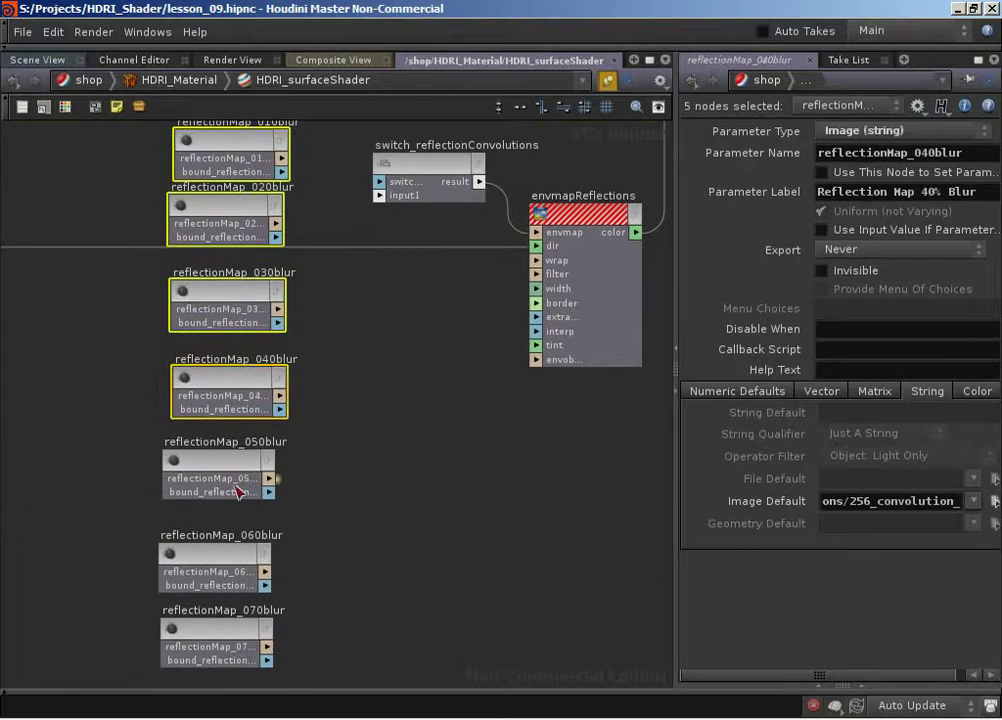
shift+click(182, 482)
shift+click(180, 555)
shift+click(236, 632)
middle_drag(236, 632, 351, 447)
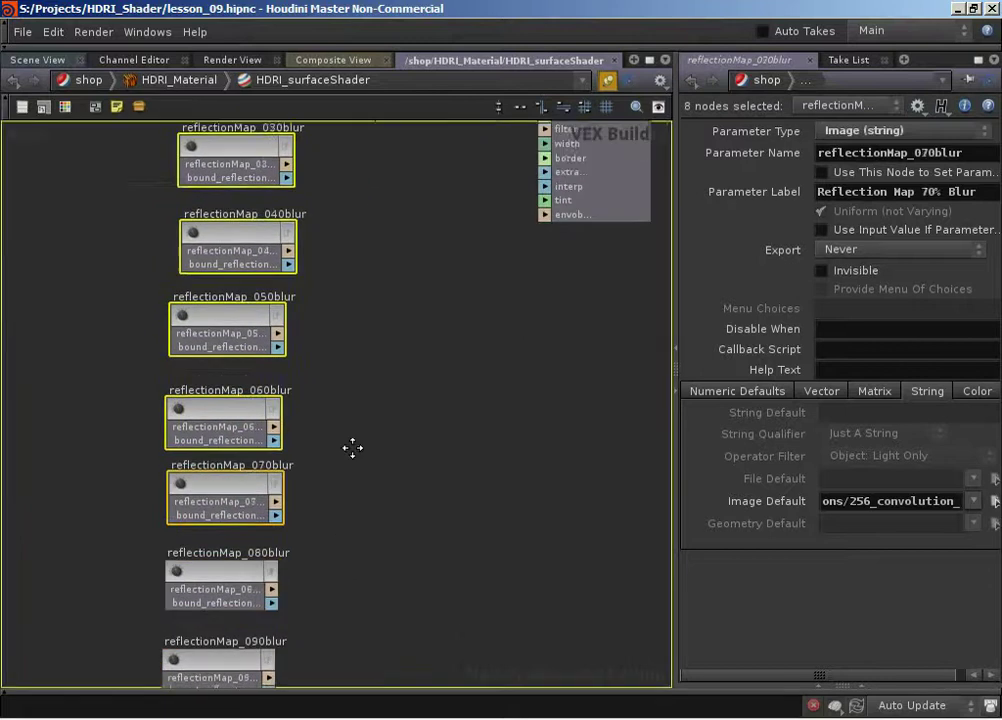
shift+click(264, 546)
shift+click(264, 611)
middle_drag(262, 610, 271, 528)
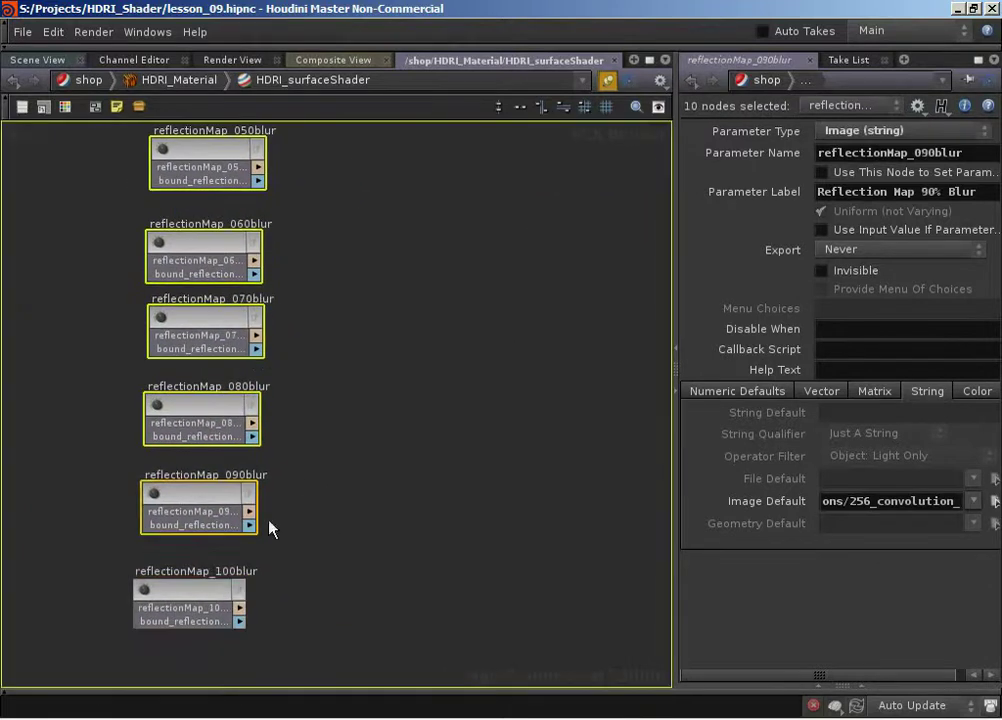
shift+click(180, 603)
drag(237, 620, 311, 313)
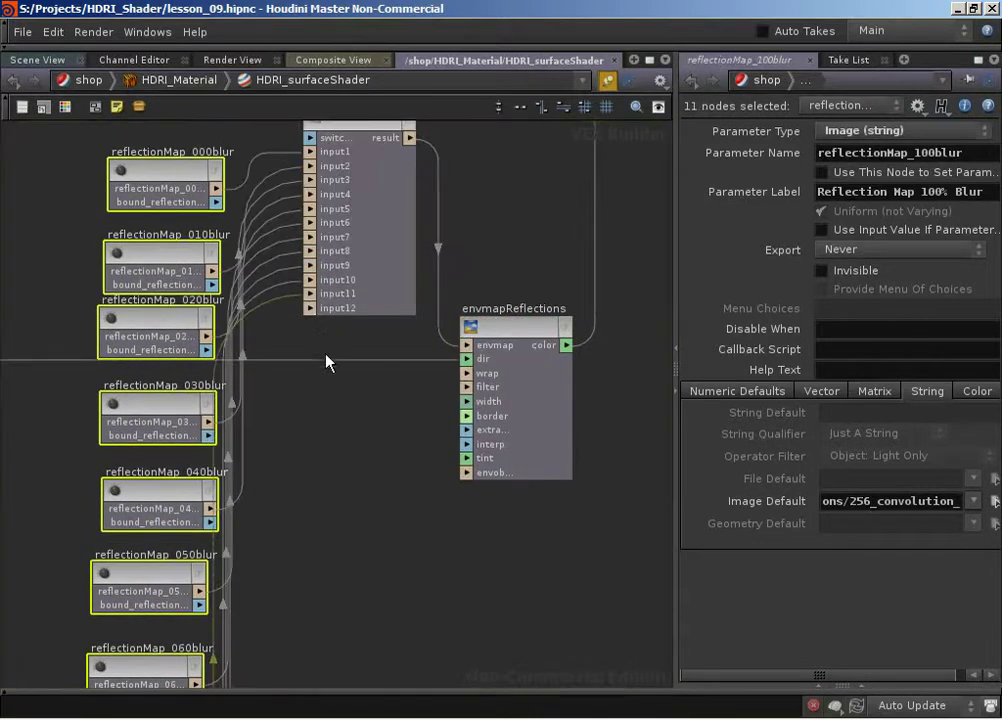
drag(337, 165, 355, 260)
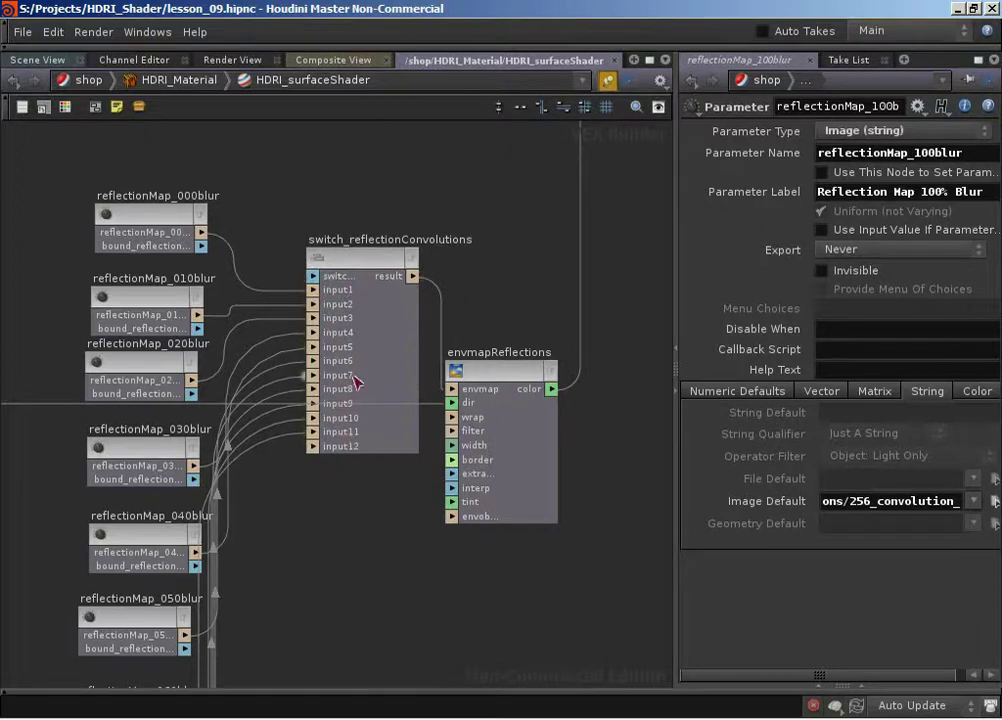
Promote the switcher index input of switch_reflectionConvolutions to a parameter node and place it above reflectionMap_000blur.
middle_click(314, 290)
click(352, 291)
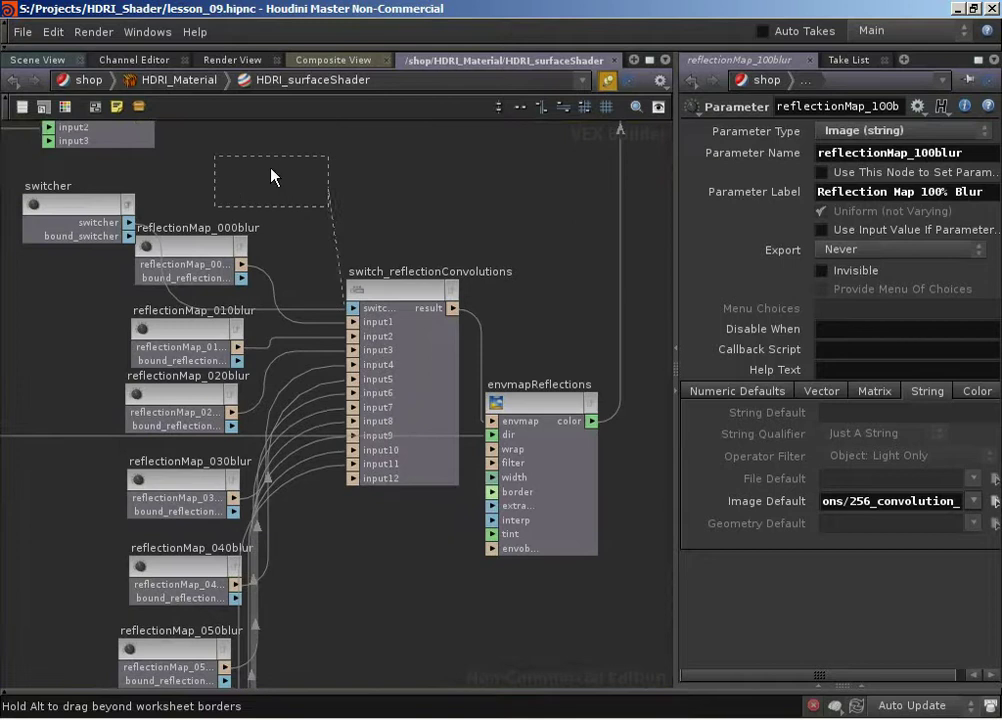
click(272, 174)
Rename the promoted switcher node to reflectionBlurriness.
double_click(222, 182)
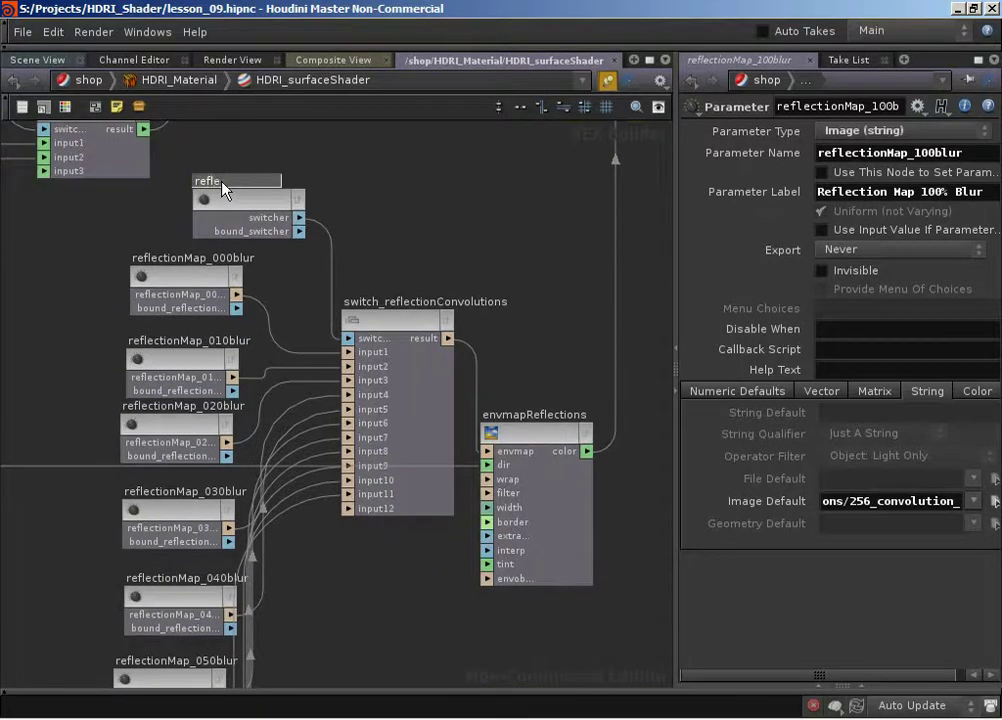
text(reflectionBlurrin)
text(ess)
key(Return)
Set the parameter name of the reflectionBlurriness node to reflectionBlurriness and its label to "Reflection Blurriness".
click(257, 195)
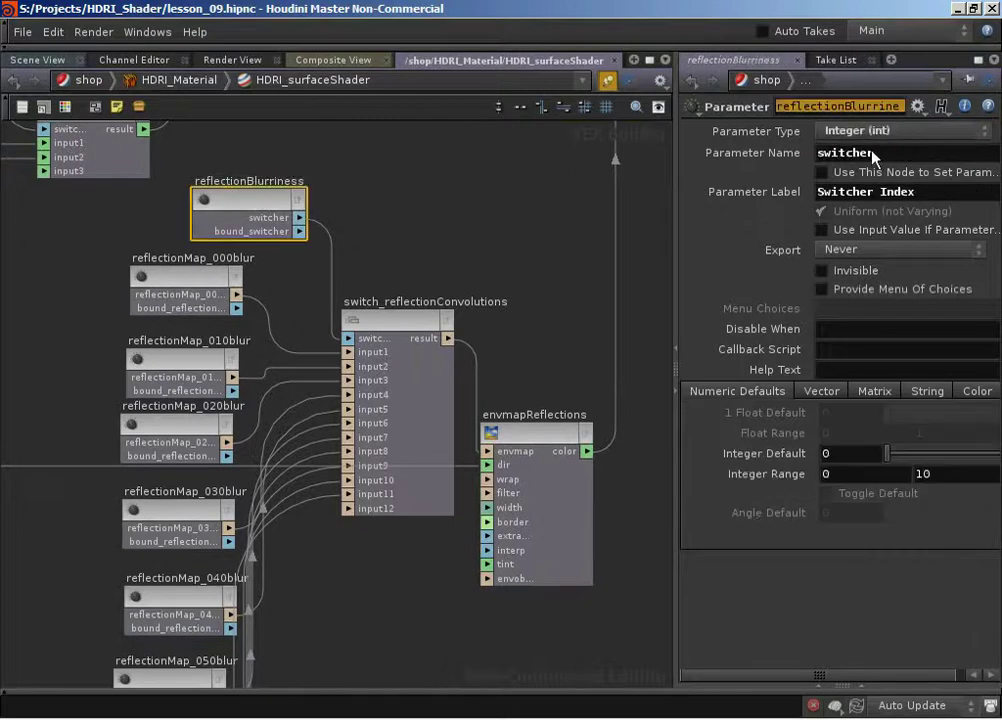
double_click(872, 153)
text(reflectionBlurriness)
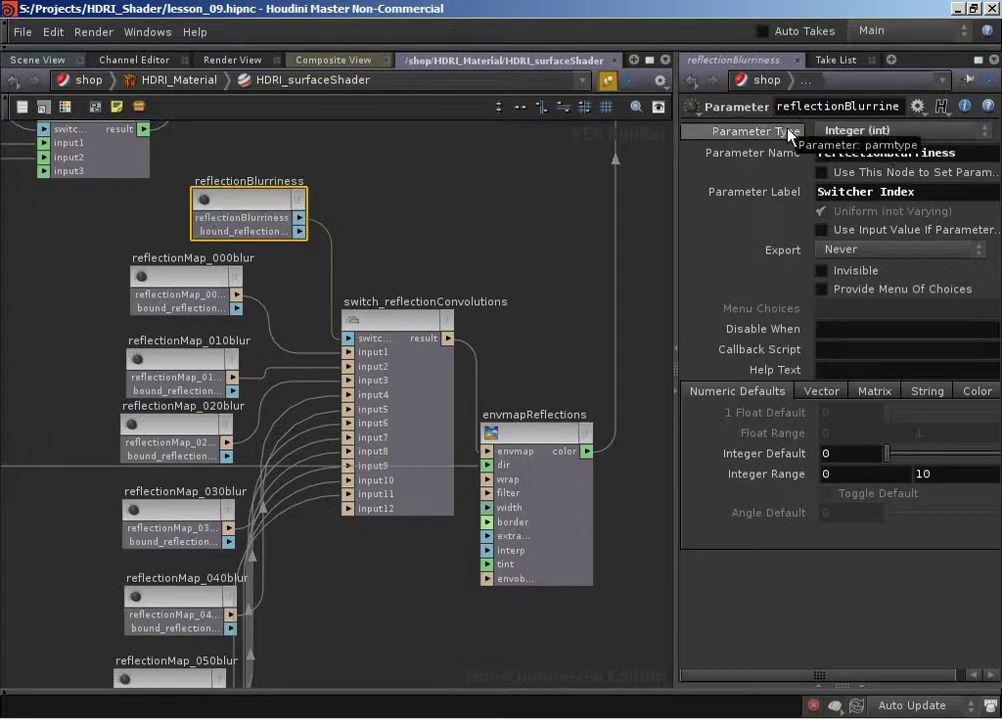
drag(817, 192, 910, 195)
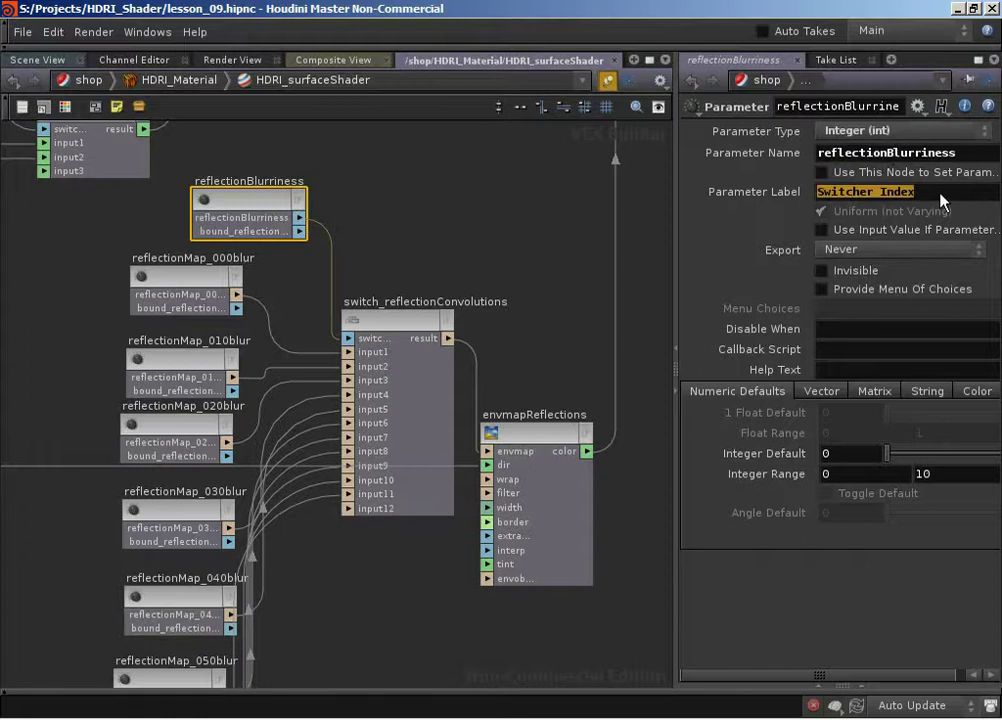
text(Reflection)
text(Blurriness)
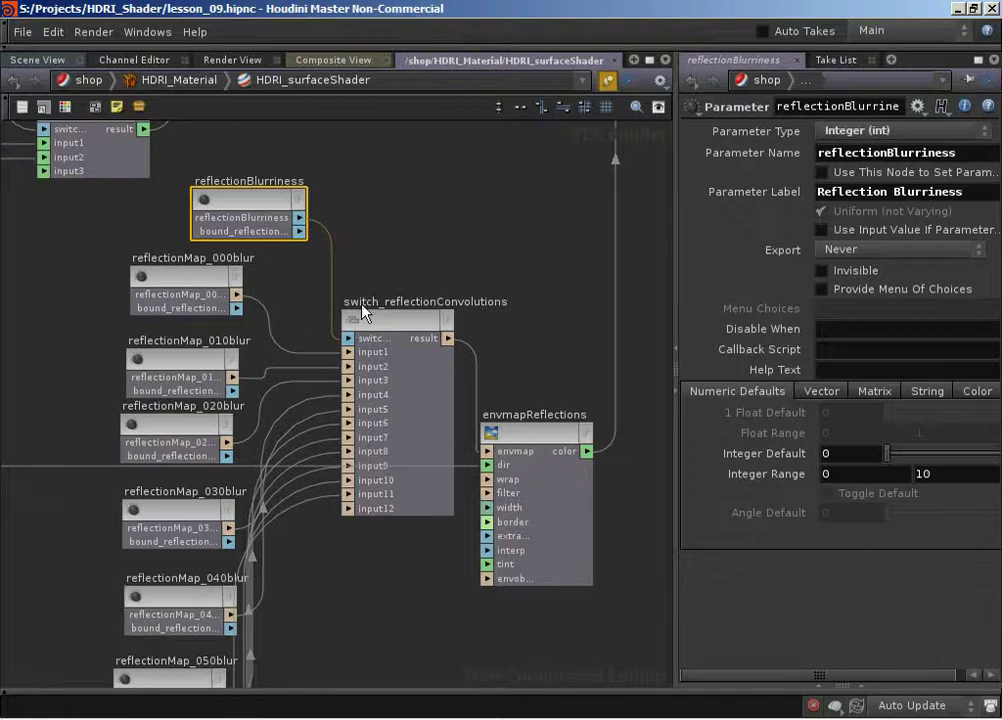
Open the operator type properties of HDRI_Material.
middle_drag(431, 233, 426, 201)
scroll(420, 201, down, 2)
middle_drag(306, 218, 286, 242)
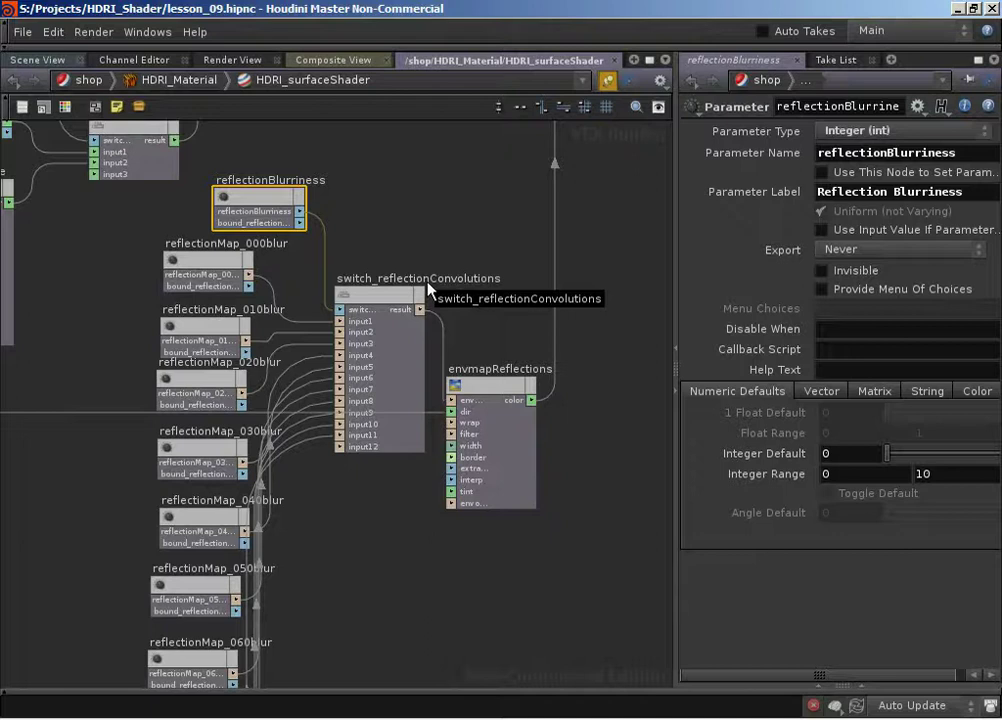
middle_drag(470, 234, 499, 320)
scroll(499, 327, down, 6)
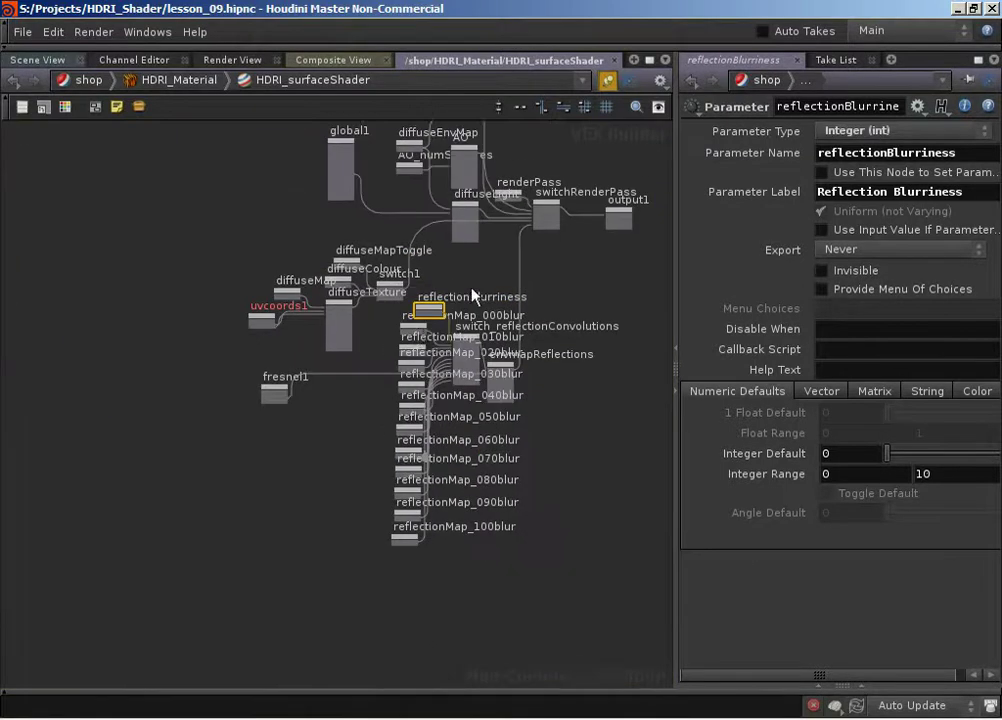
middle_drag(375, 330, 371, 333)
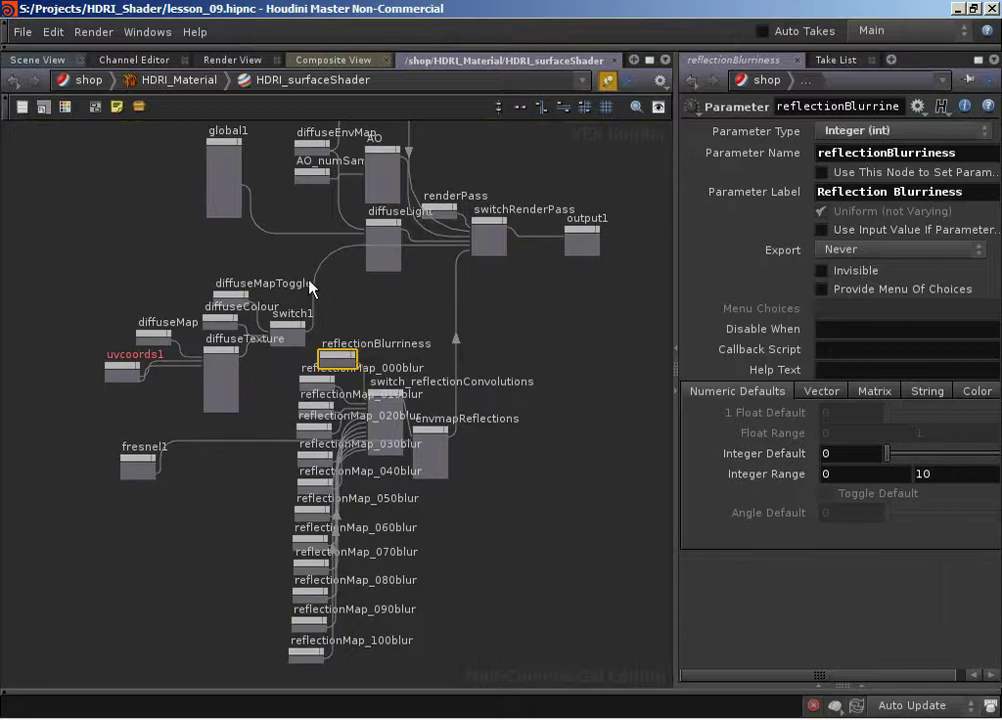
right_click(178, 80)
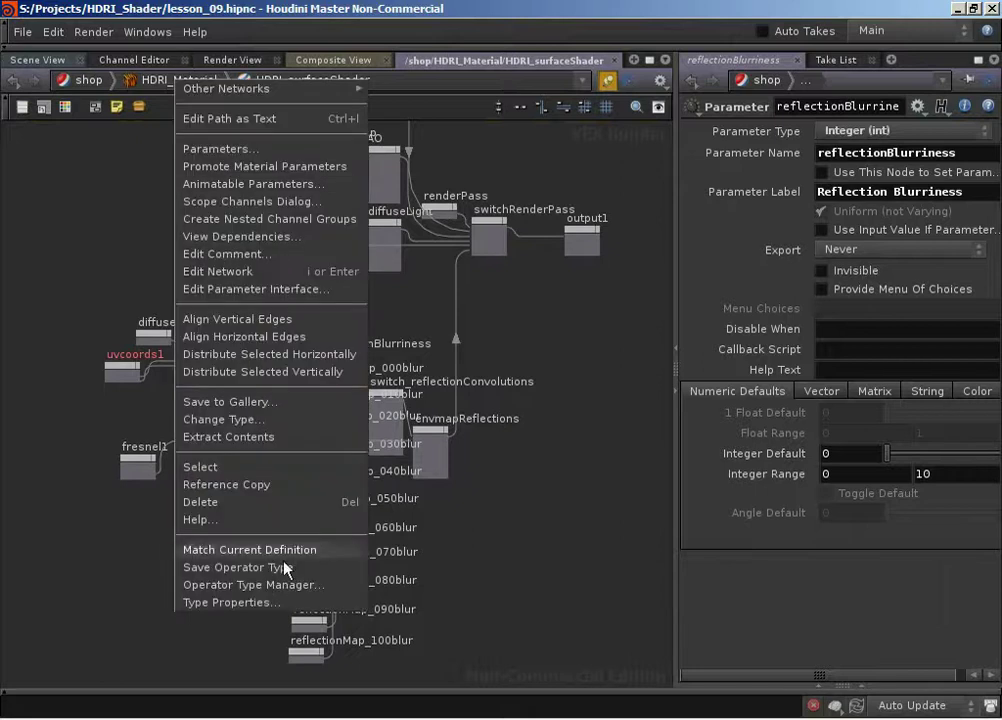
click(268, 599)
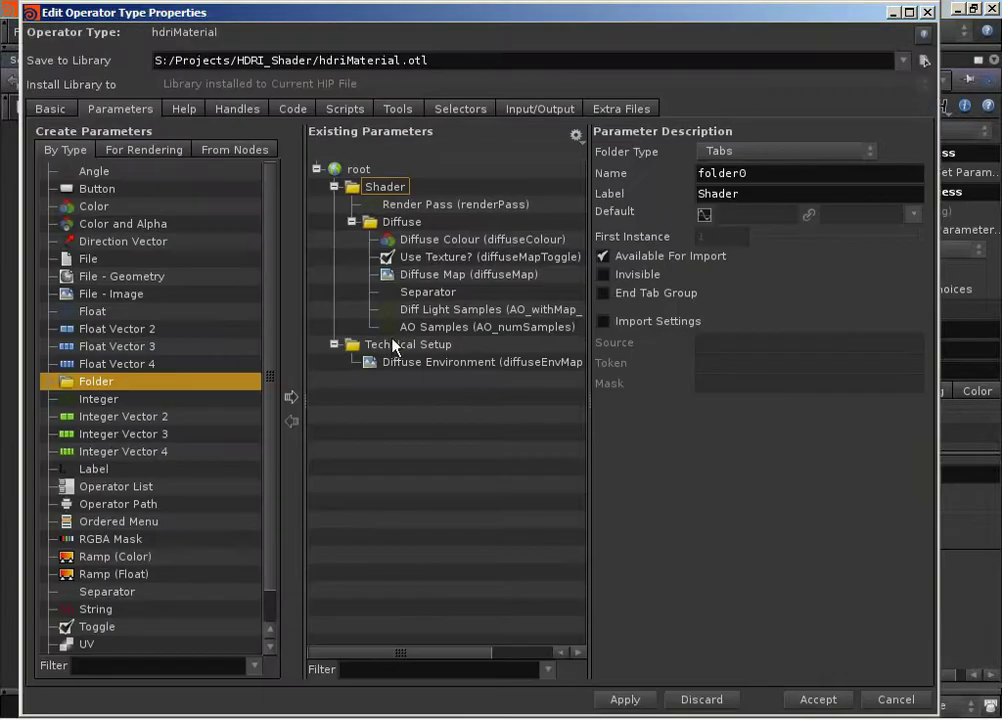
Add a separator below Diffuse Environment in the Technical Setup folder.
click(392, 345)
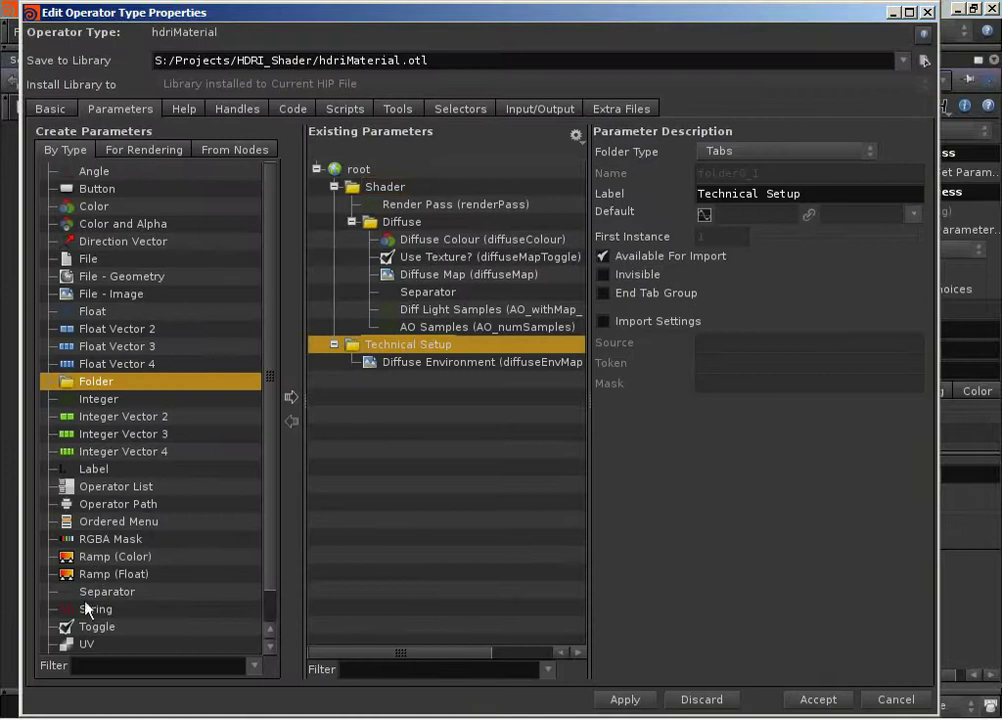
drag(100, 597, 397, 348)
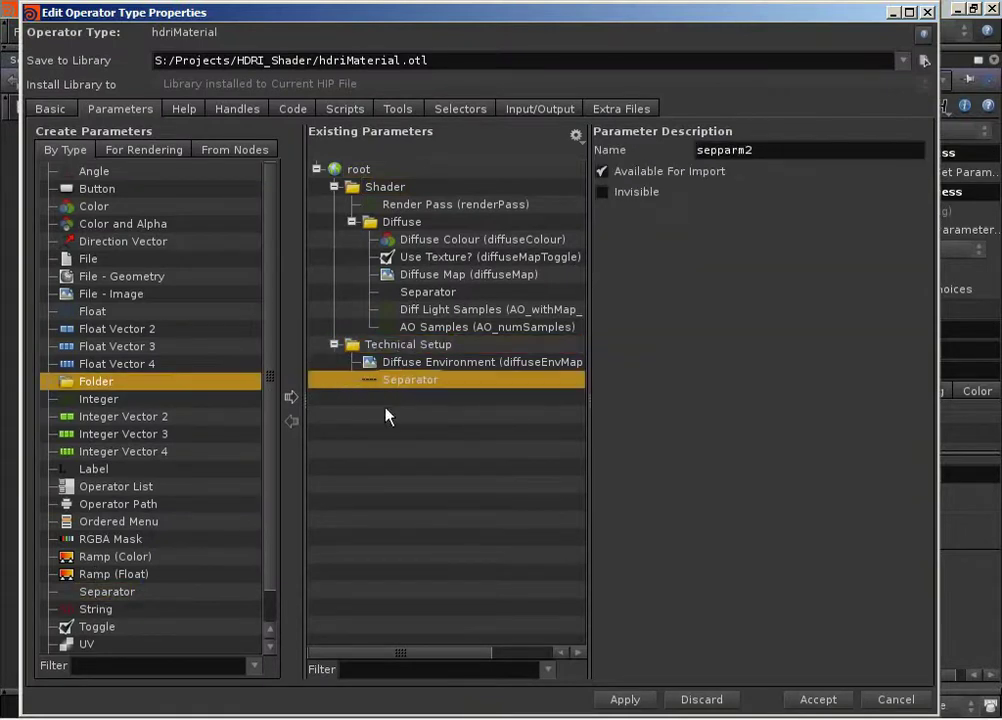
click(378, 381)
Import the eleven reflection map parameters, 0% to 100% Blur, from HDRI_surfaceShader below the Technical Setup separator and apply the changes.
click(217, 152)
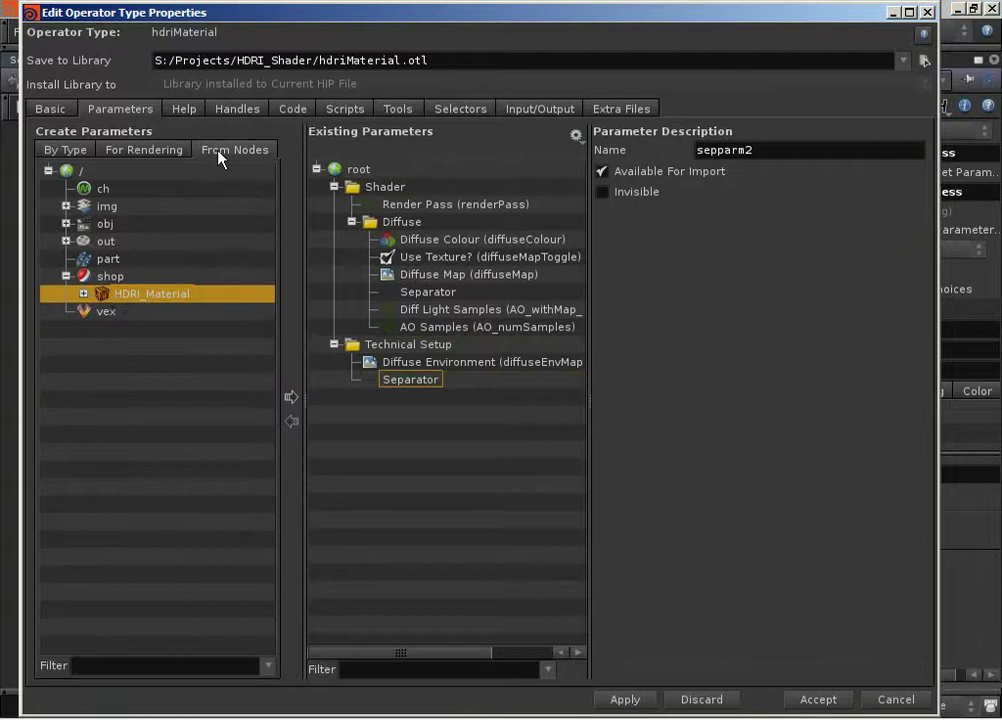
click(84, 294)
click(101, 311)
click(576, 135)
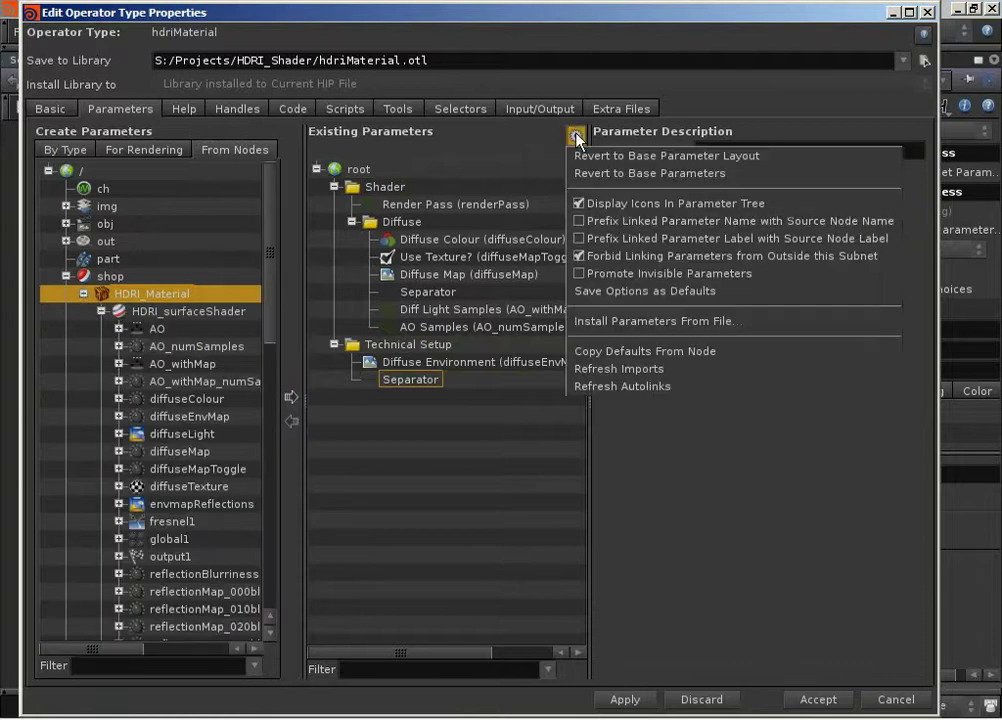
click(273, 192)
drag(273, 192, 255, 443)
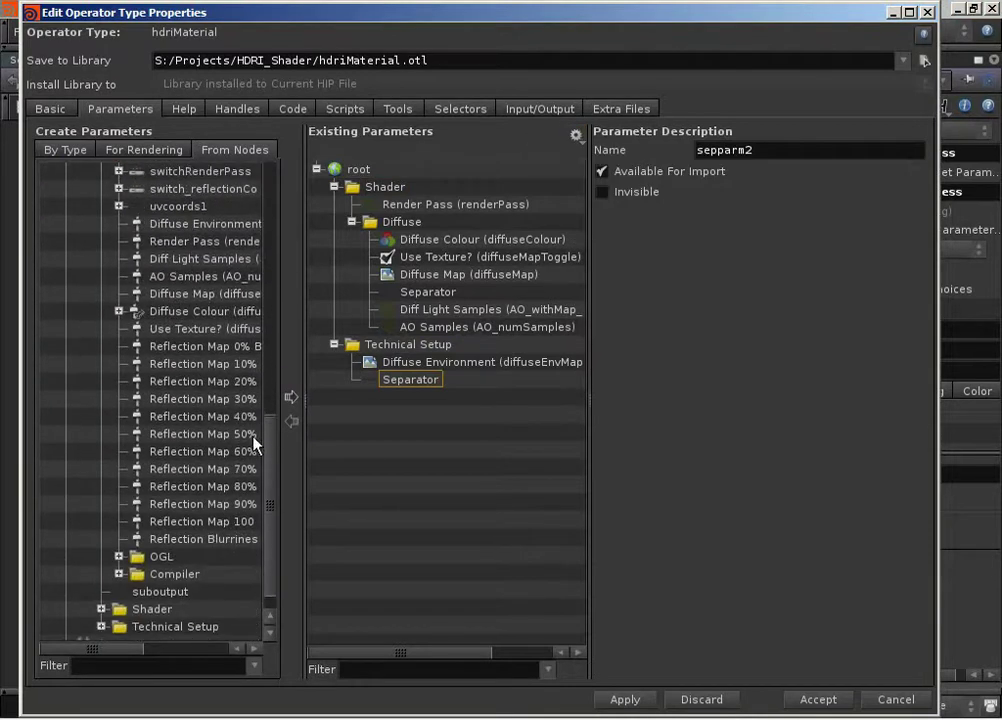
click(205, 347)
shift+click(215, 525)
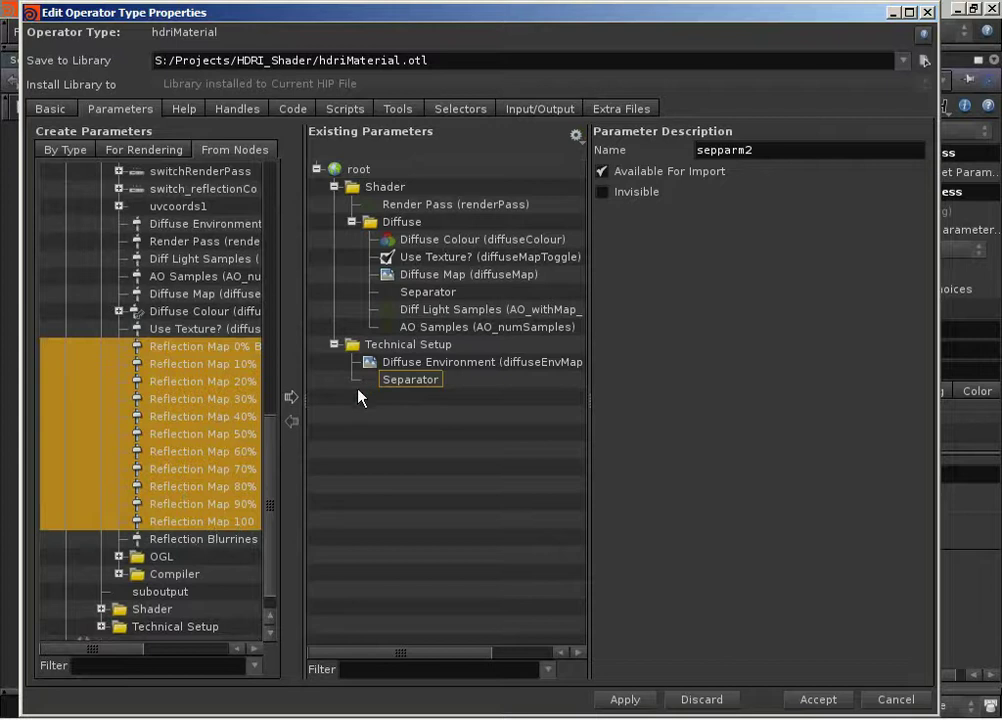
click(400, 344)
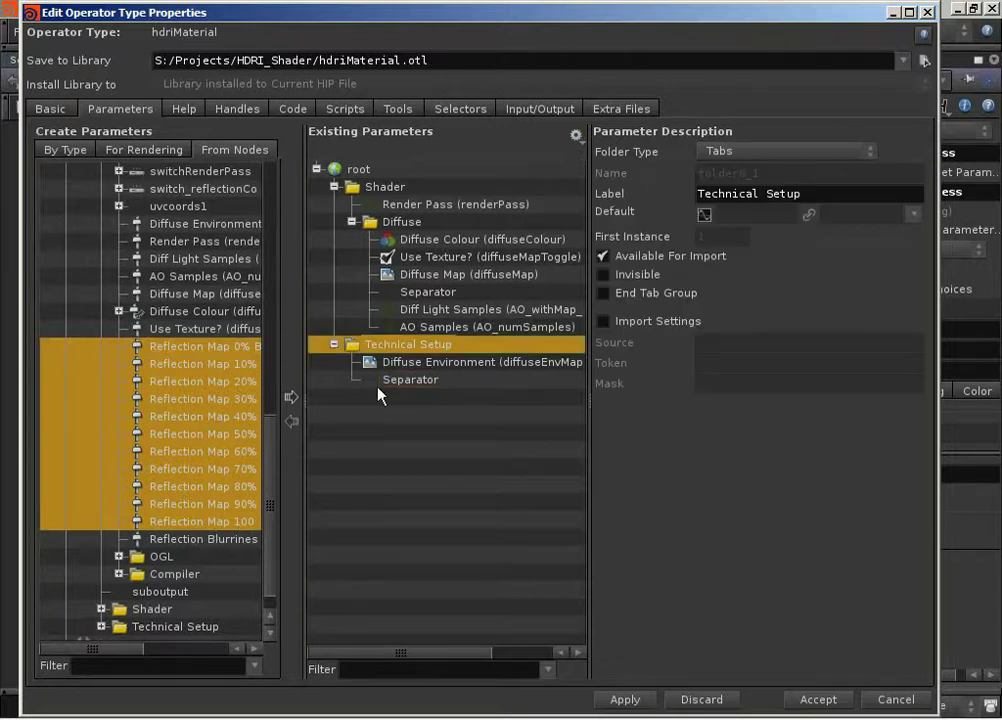
click(291, 397)
drag(395, 545, 398, 580)
drag(388, 403, 408, 346)
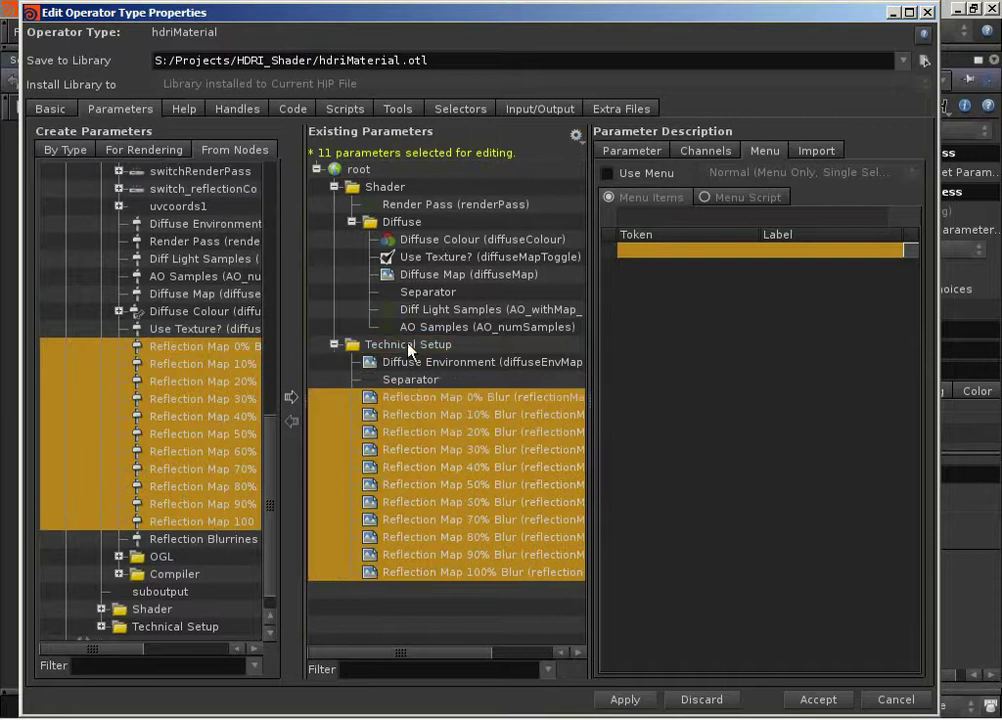
click(470, 572)
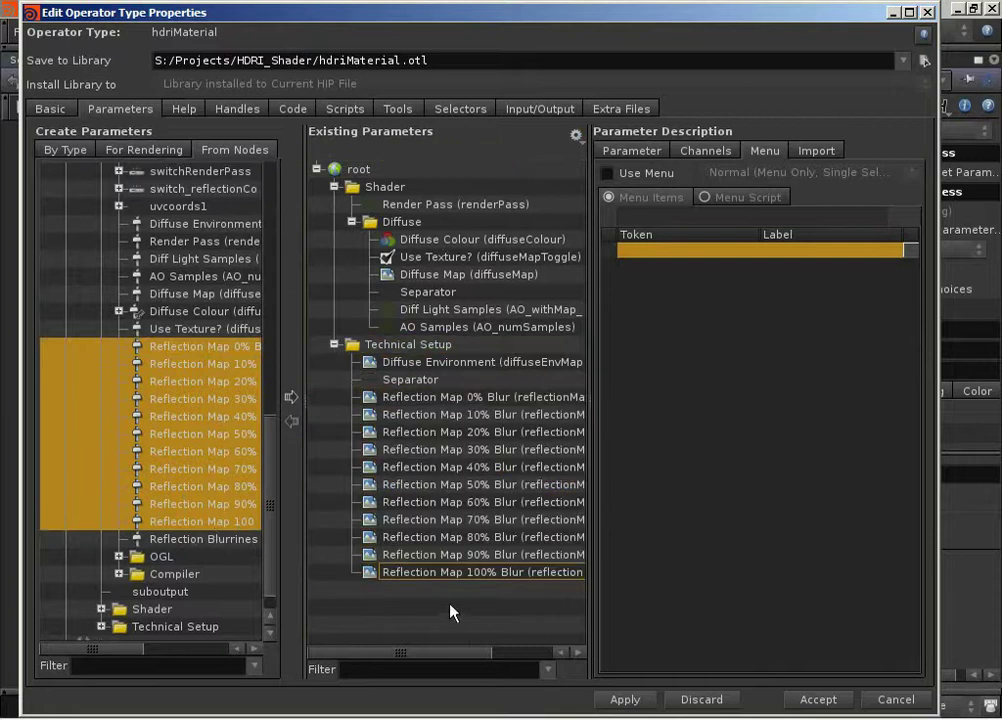
click(625, 700)
click(896, 13)
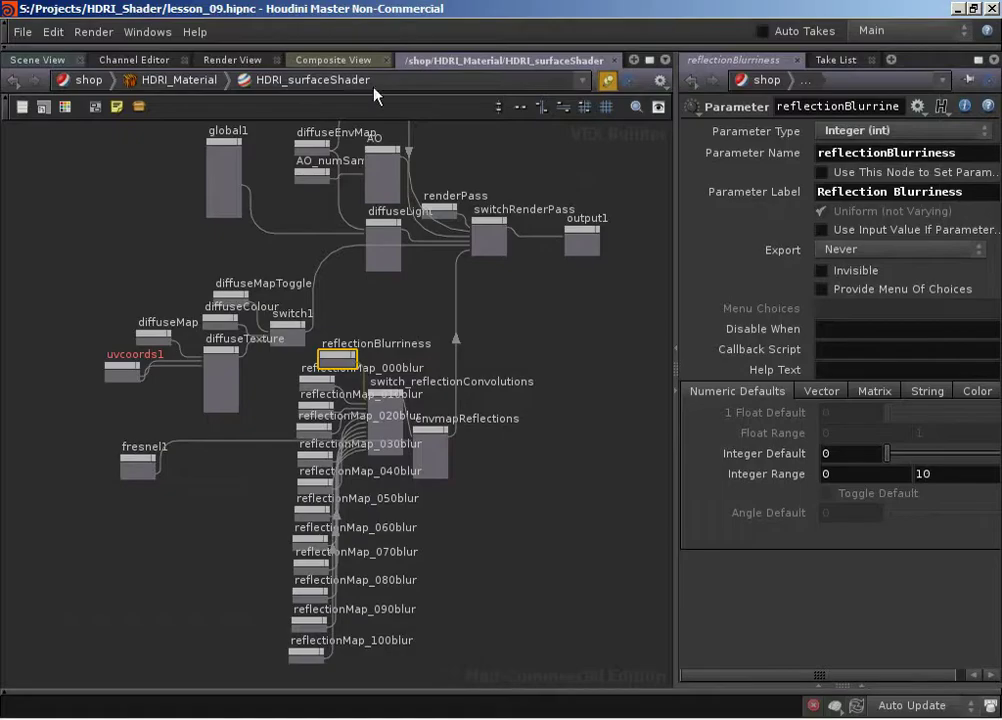
Examine the reflection map file paths in the Technical Setup parameters of HDRI_Material.
right_click(188, 88)
click(200, 150)
click(150, 201)
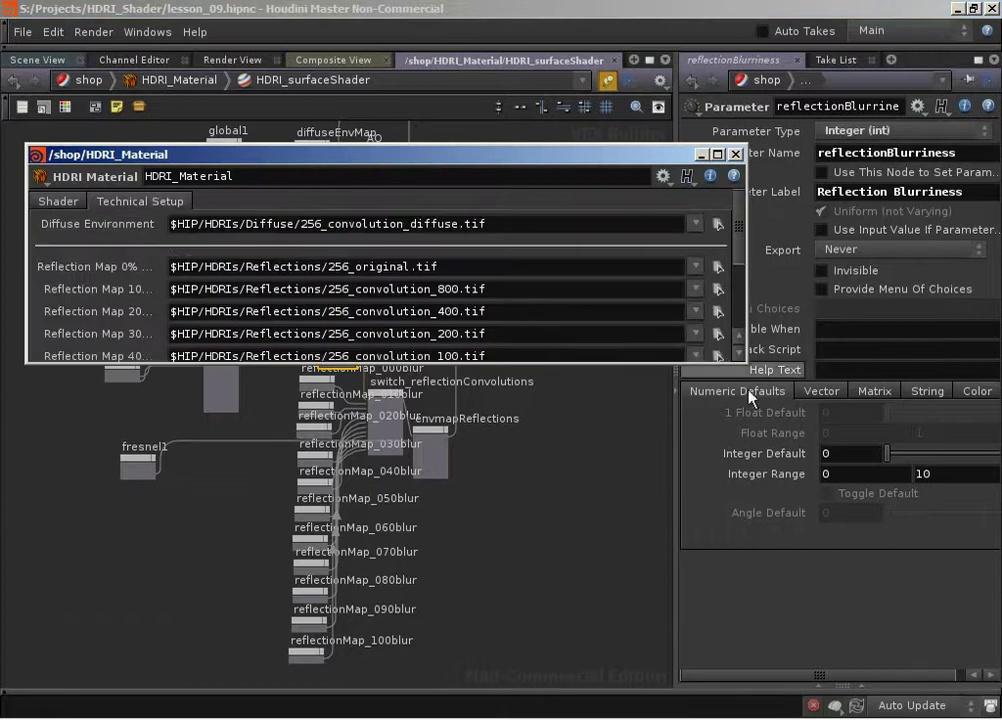
drag(737, 217, 735, 266)
click(736, 155)
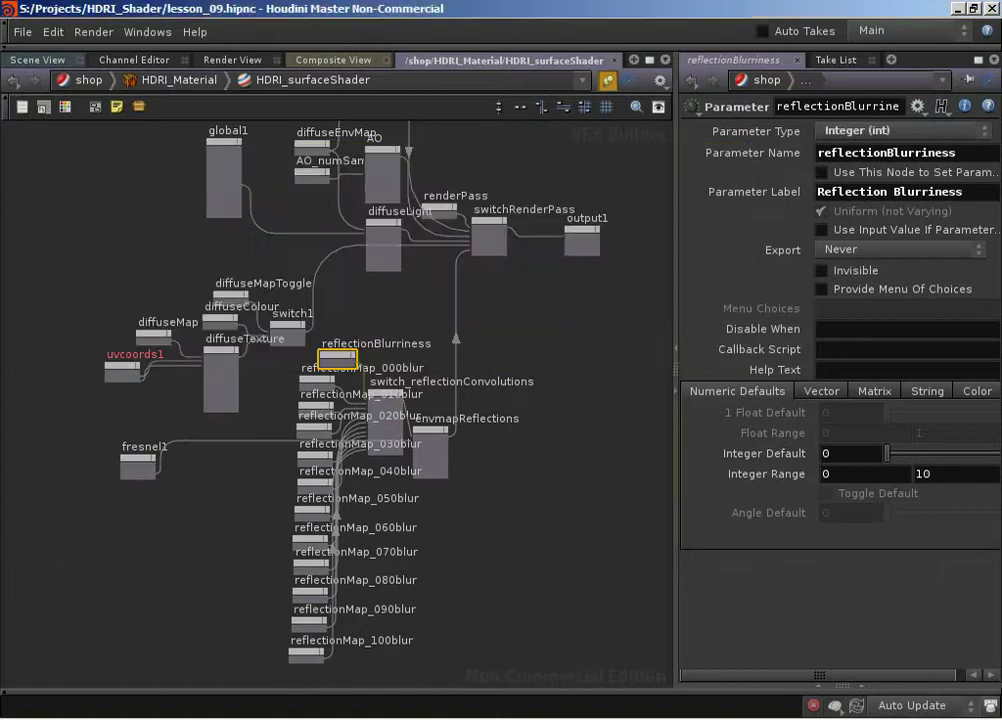
Reopen the operator type properties and import Reflection Blurriness from HDRI_surfaceShader into the Shader folder.
key(alt+Tab)
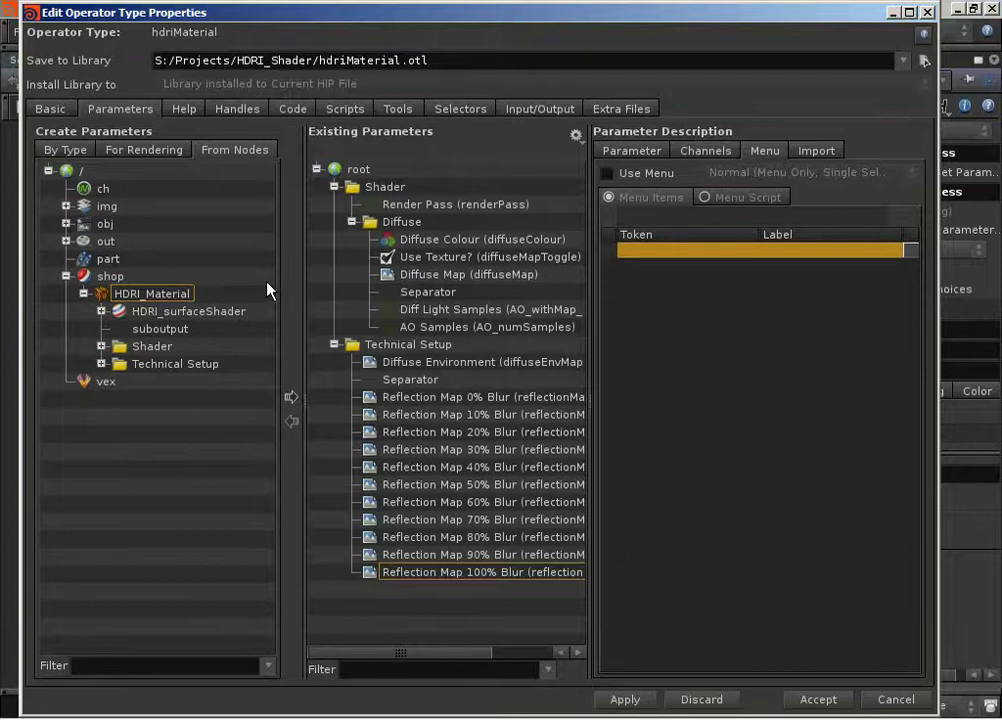
click(102, 312)
scroll(197, 503, down, 10)
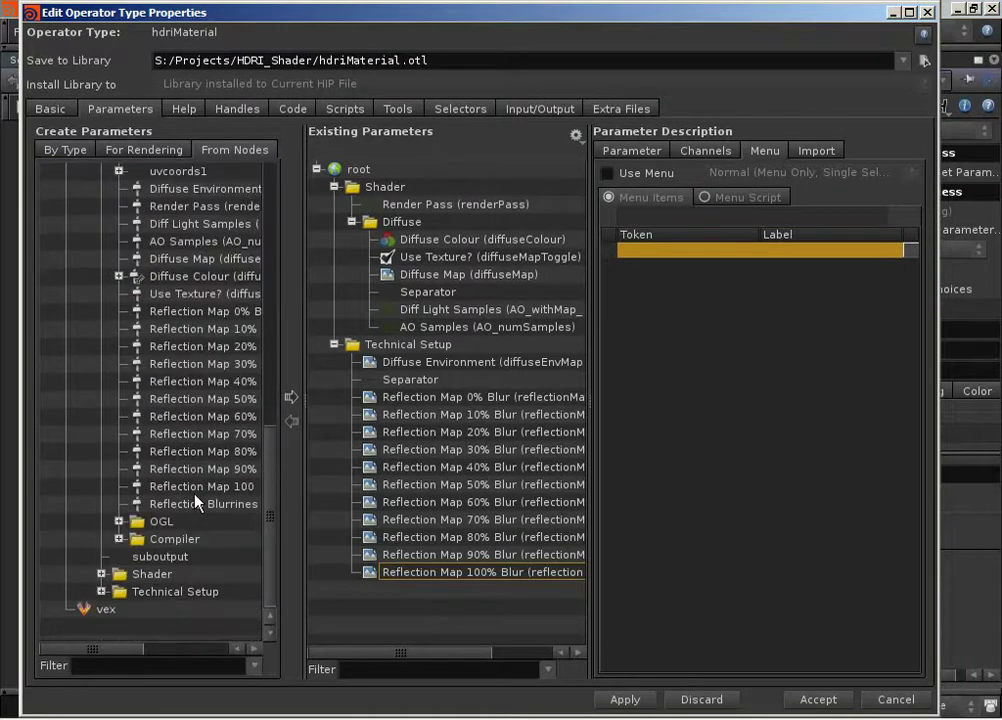
click(200, 509)
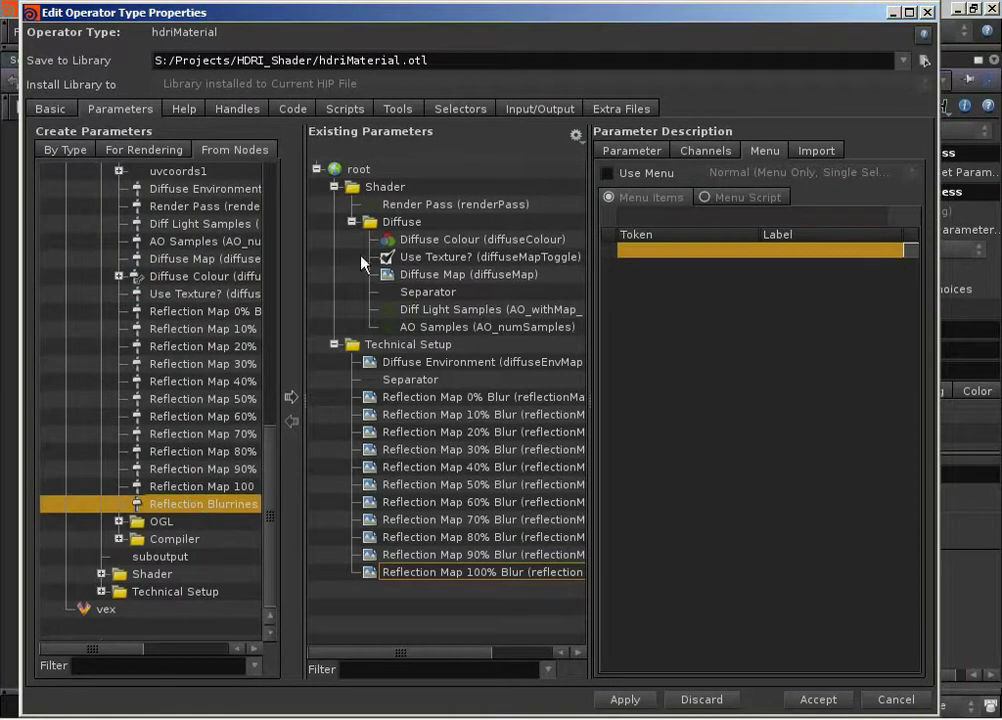
click(358, 187)
click(290, 397)
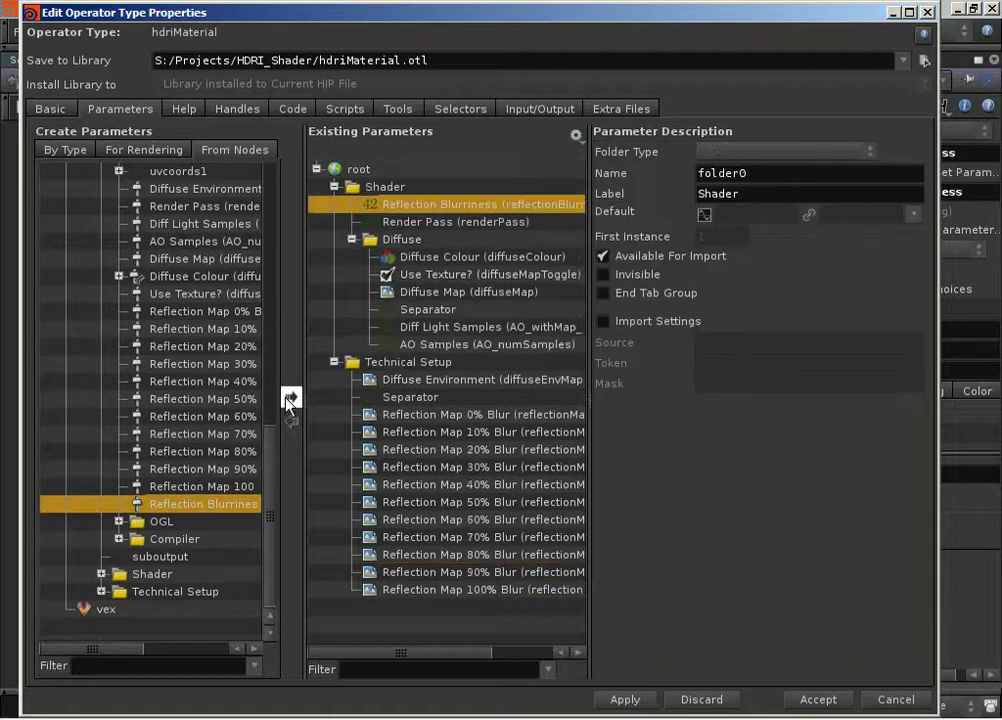
Add a folder labelled "Reflections (Specular)" inside the Shader folder, after the Diffuse folder.
click(68, 151)
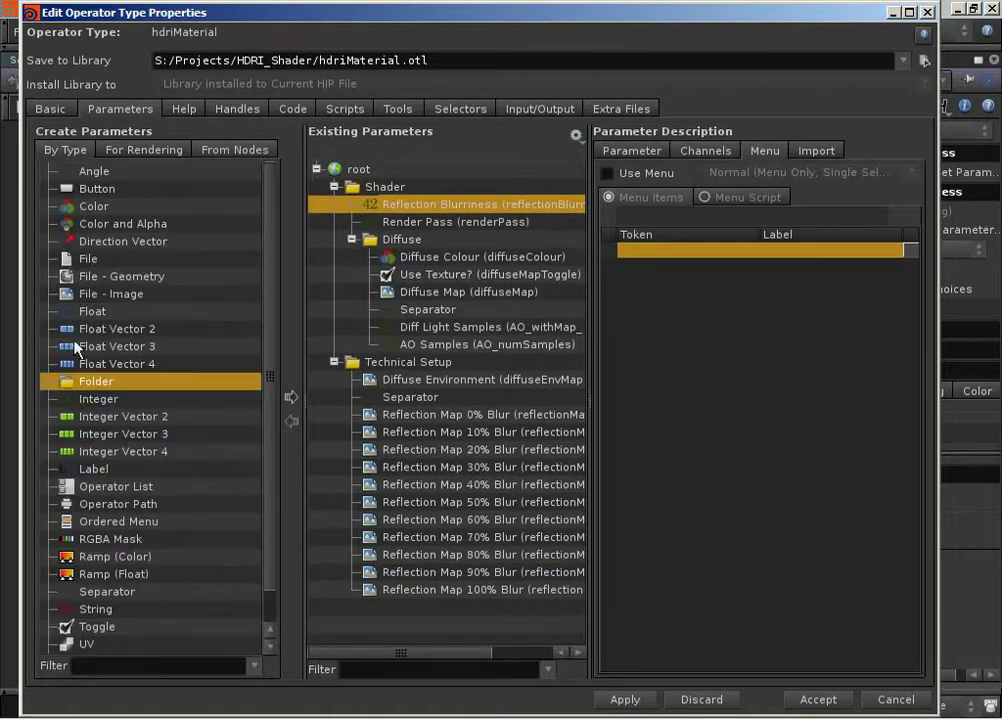
drag(75, 395, 392, 189)
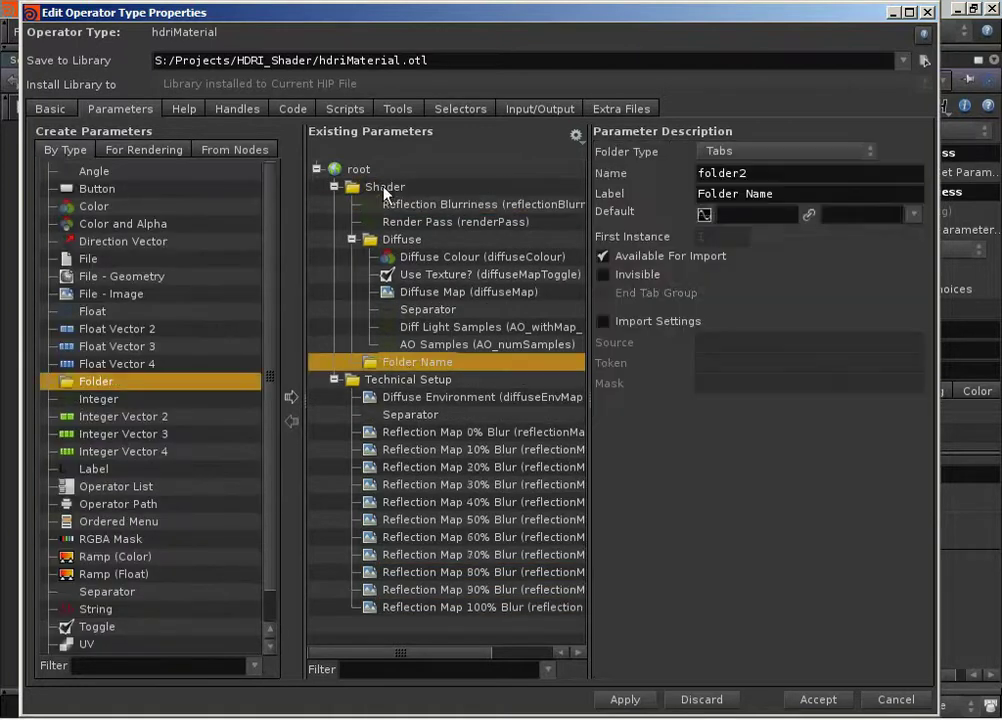
double_click(411, 363)
text(Reflec)
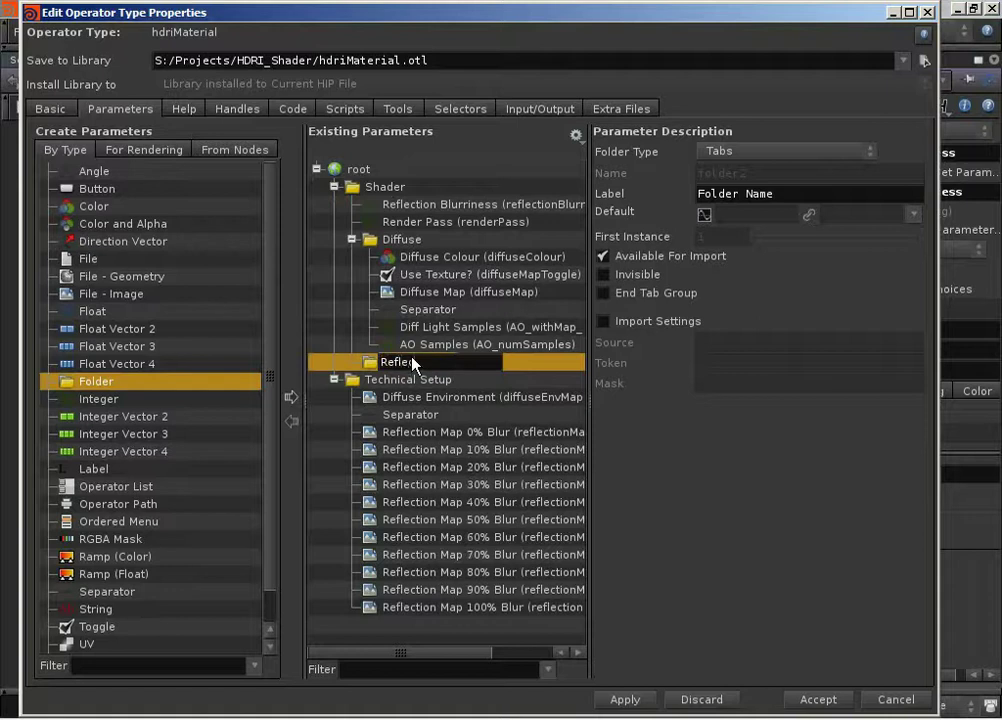
text(tions (Specular))
key(Return)
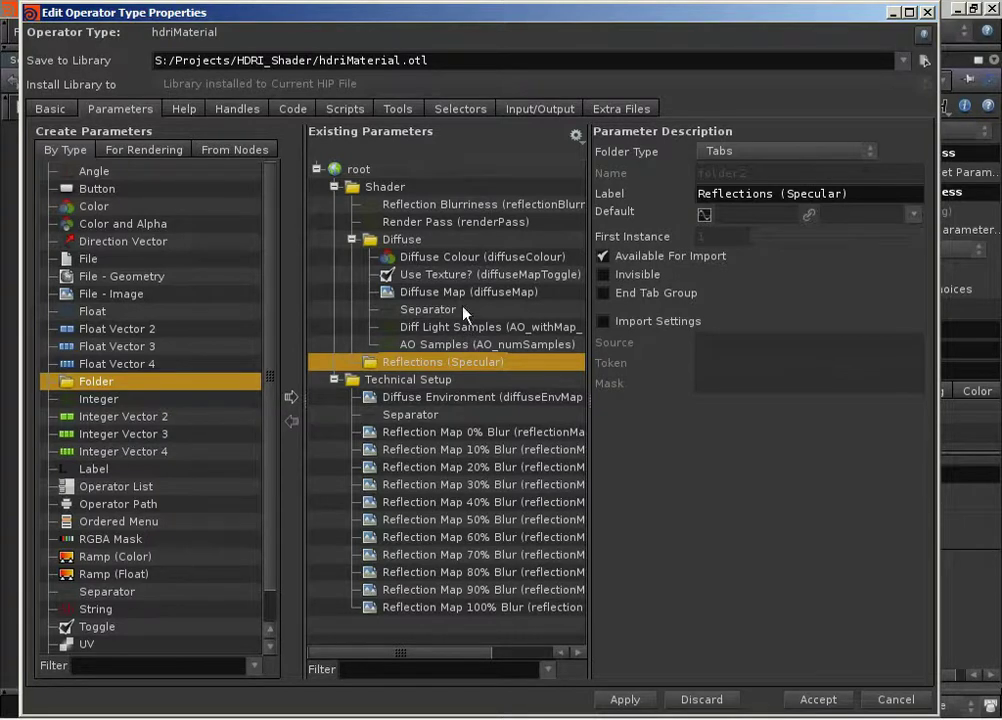
Move Reflection Blurriness into the Reflections (Specular) folder, lock its range at 0 to 10 and accept the operator type changes.
drag(440, 204, 442, 363)
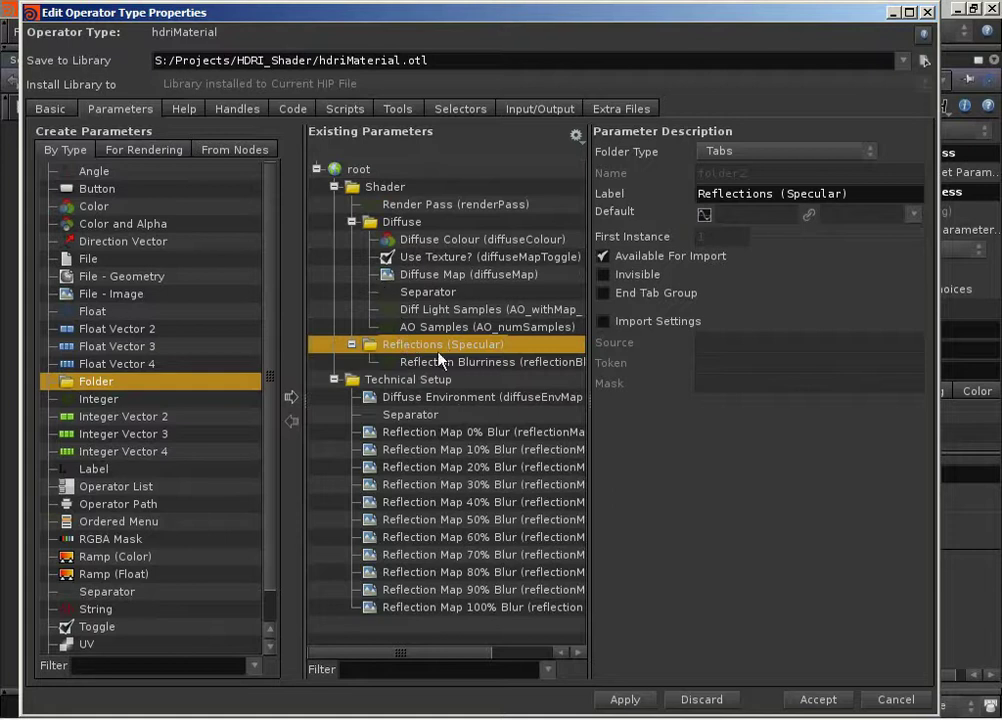
click(440, 361)
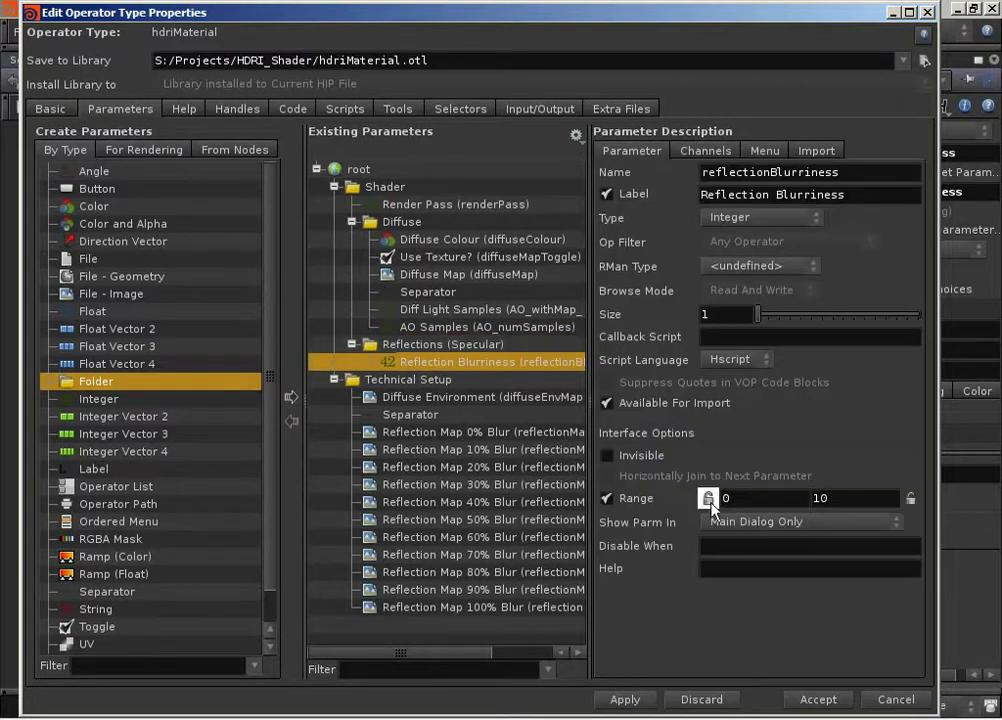
click(910, 497)
click(826, 702)
Go up to the shop network and check the Reflections (Specular) parameters in the Shader section of HDRI_Material.
click(521, 307)
middle_drag(521, 307, 520, 318)
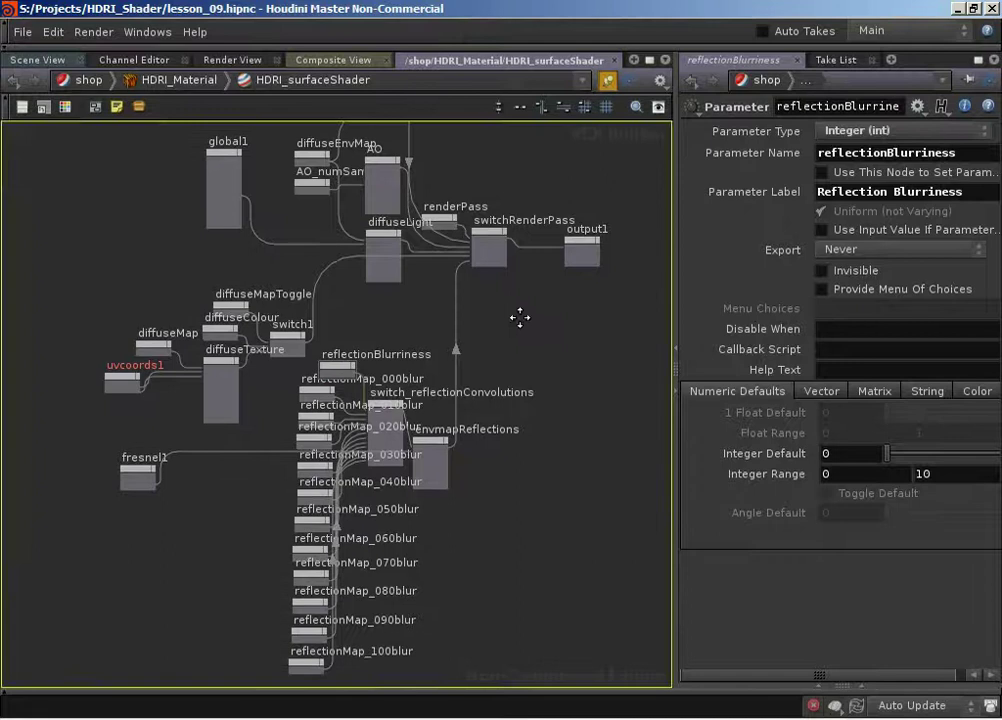
key(u)
key(u)
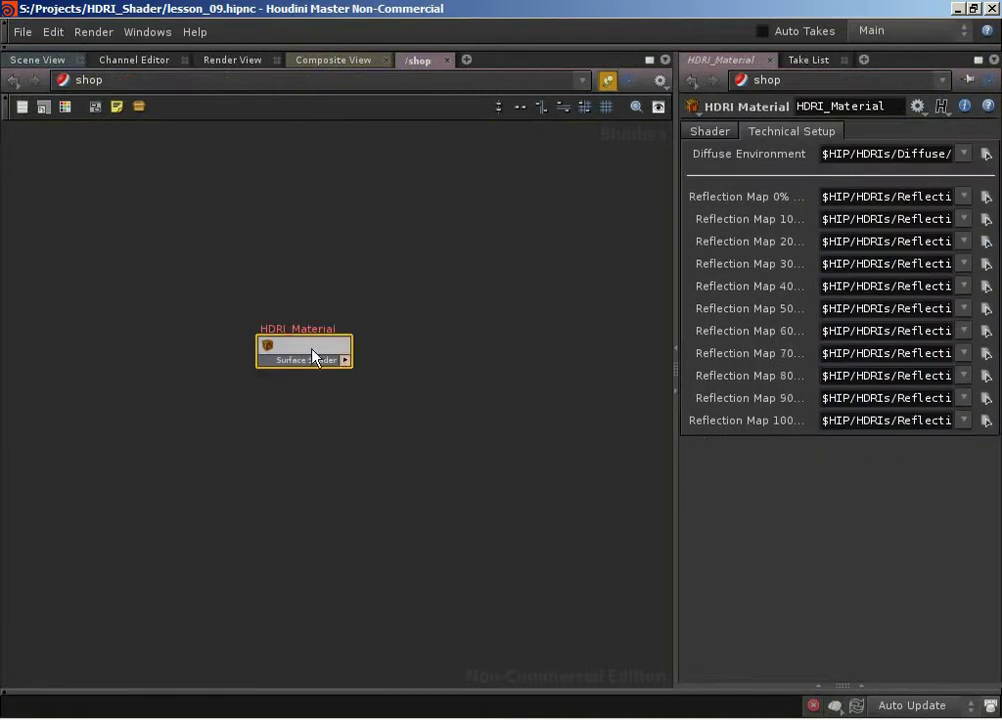
right_click(307, 355)
click(724, 112)
click(712, 131)
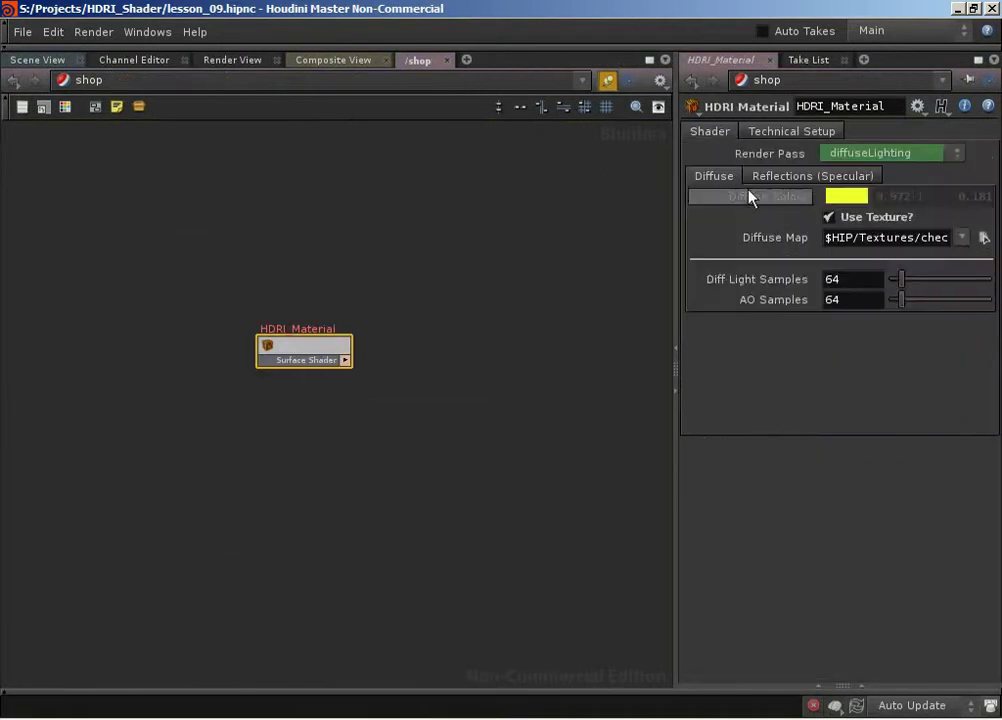
click(784, 178)
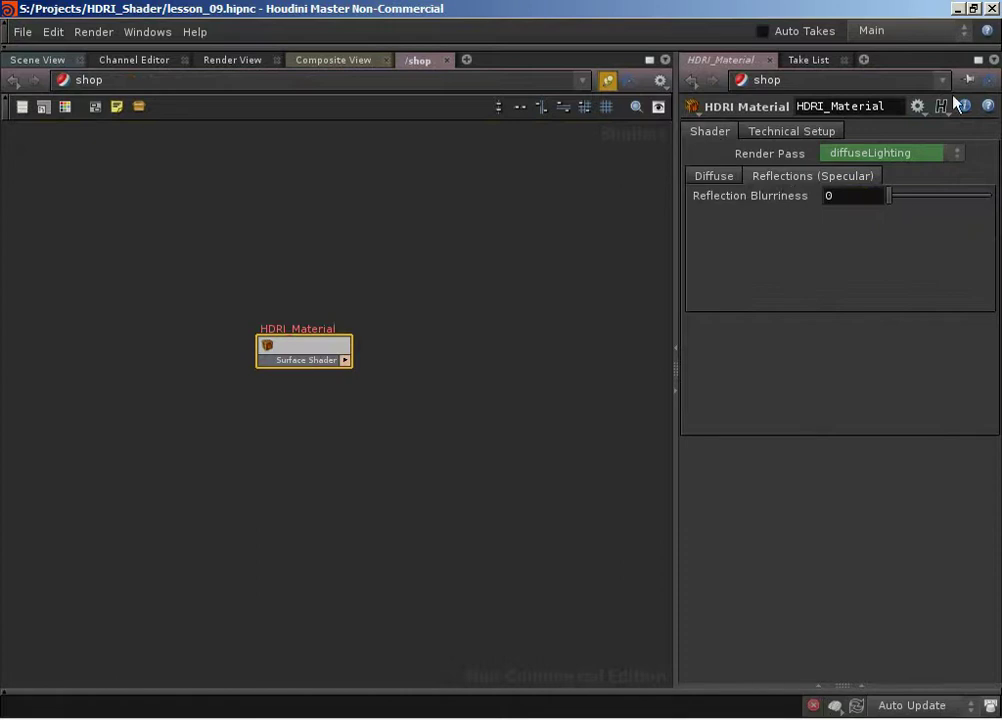
Open a floating copy of the HDRI_Material parameters, move it fully on screen and enlarge it to show the Reflection Blurriness slider.
click(993, 60)
click(998, 160)
right_click(815, 718)
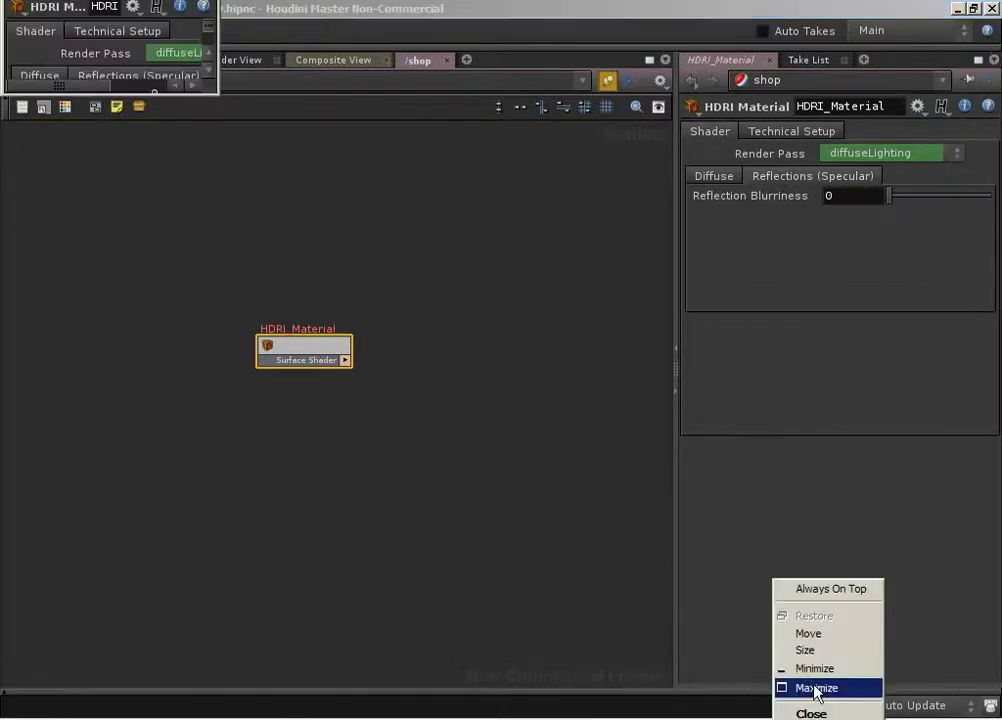
click(819, 631)
key(Down)
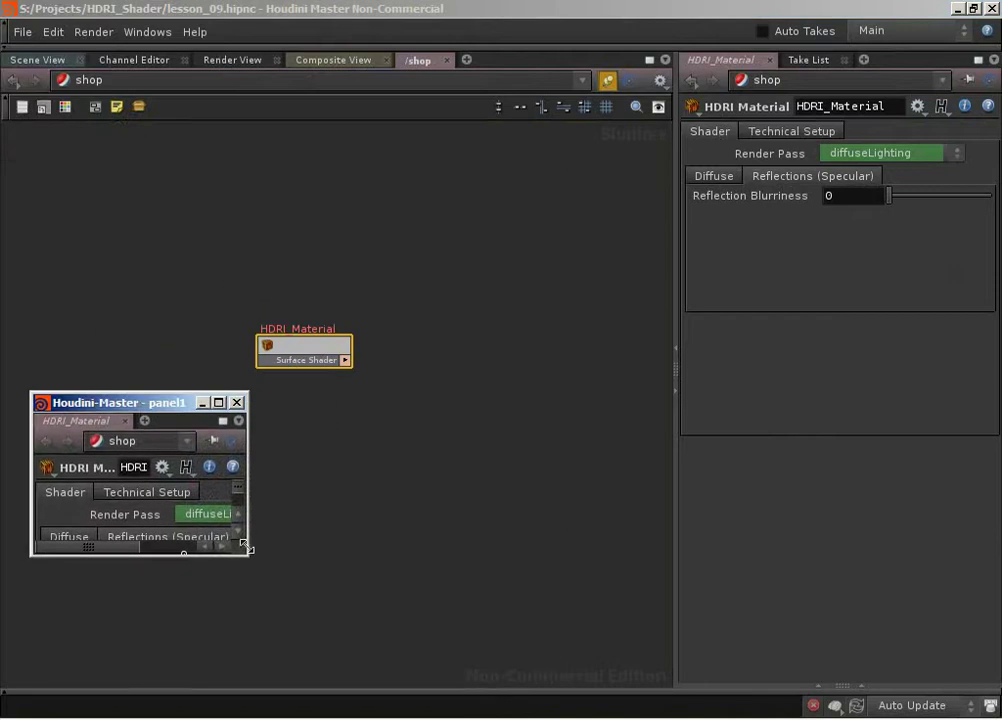
drag(247, 555, 489, 673)
Switch to the out network, reposition the floating material panel, and select the mantra1 node and move it clear of the panel.
click(93, 84)
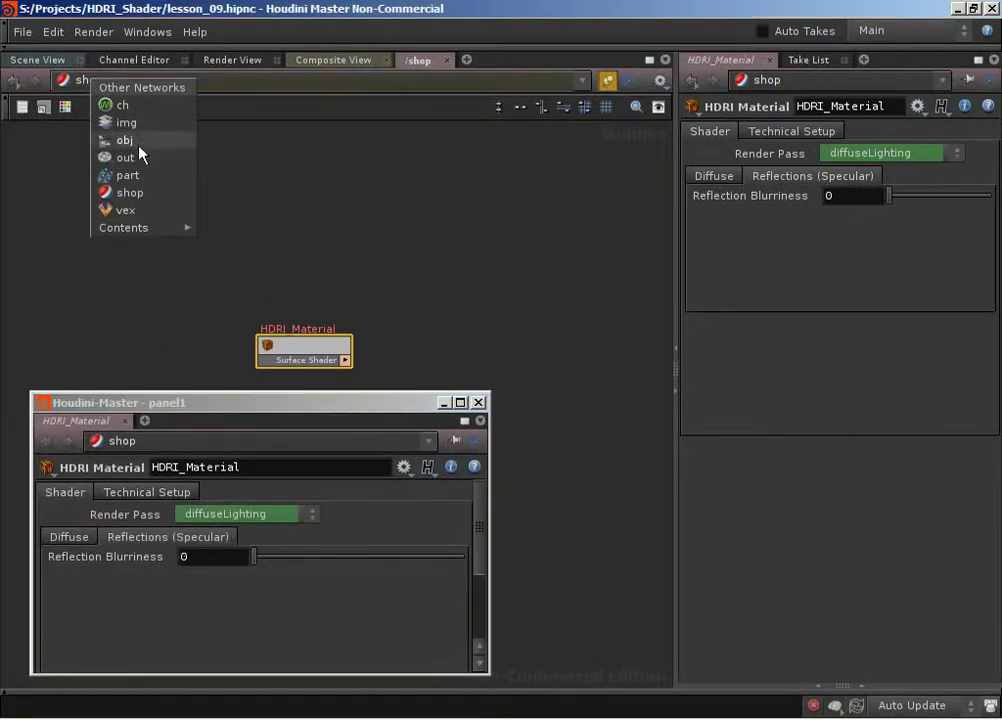
click(110, 154)
drag(427, 420, 382, 326)
click(522, 426)
drag(522, 426, 585, 346)
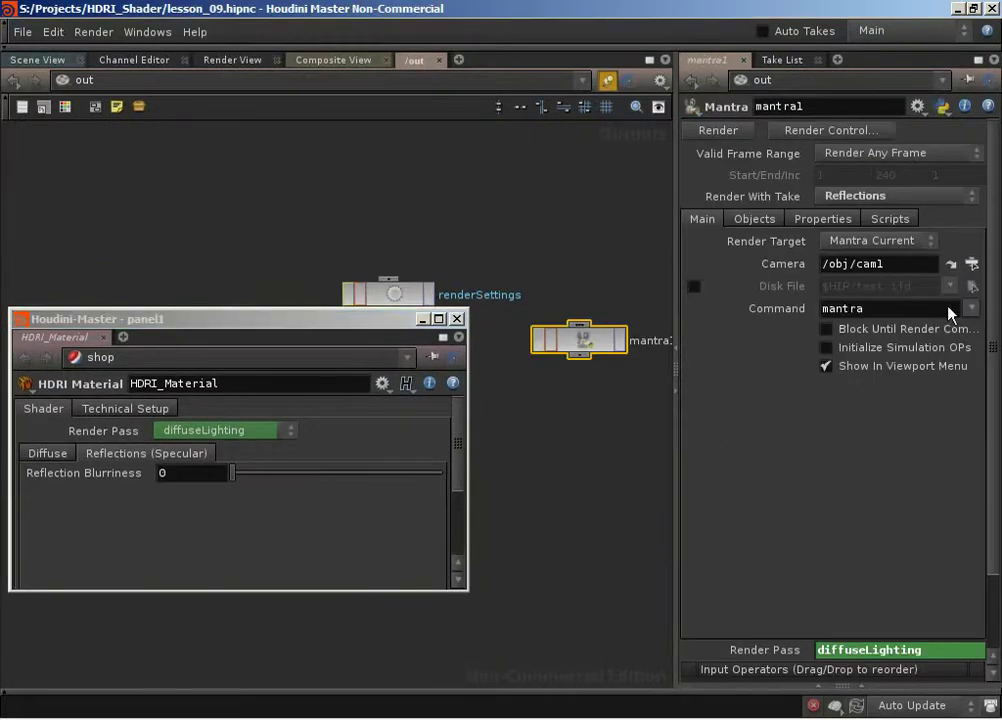
mouse_move(993, 295)
mouse_down()
mouse_move(987, 353)
mouse_move(987, 294)
mouse_up()
Set the material's Reflection Blurriness to 10 and start a render with mantra1.
click(185, 473)
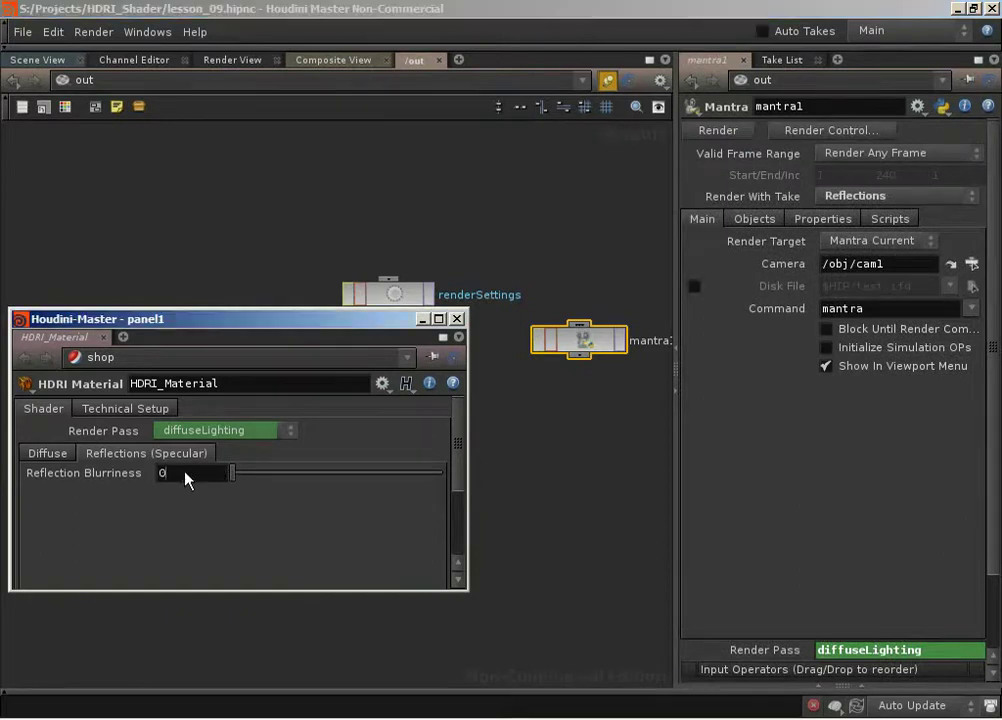
text(10)
key(Return)
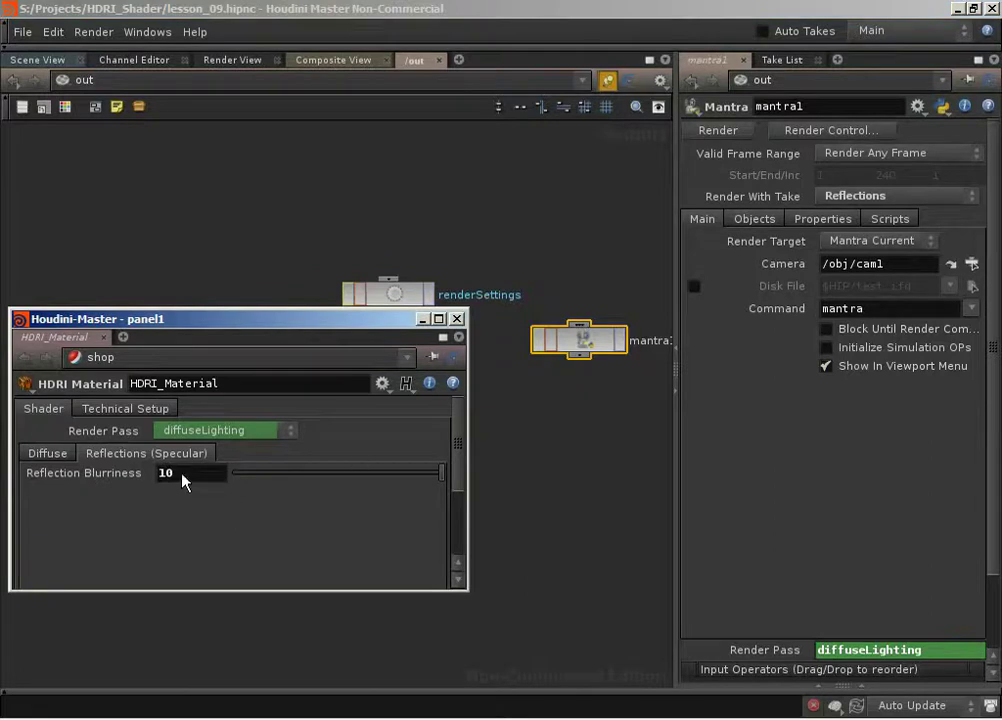
click(720, 133)
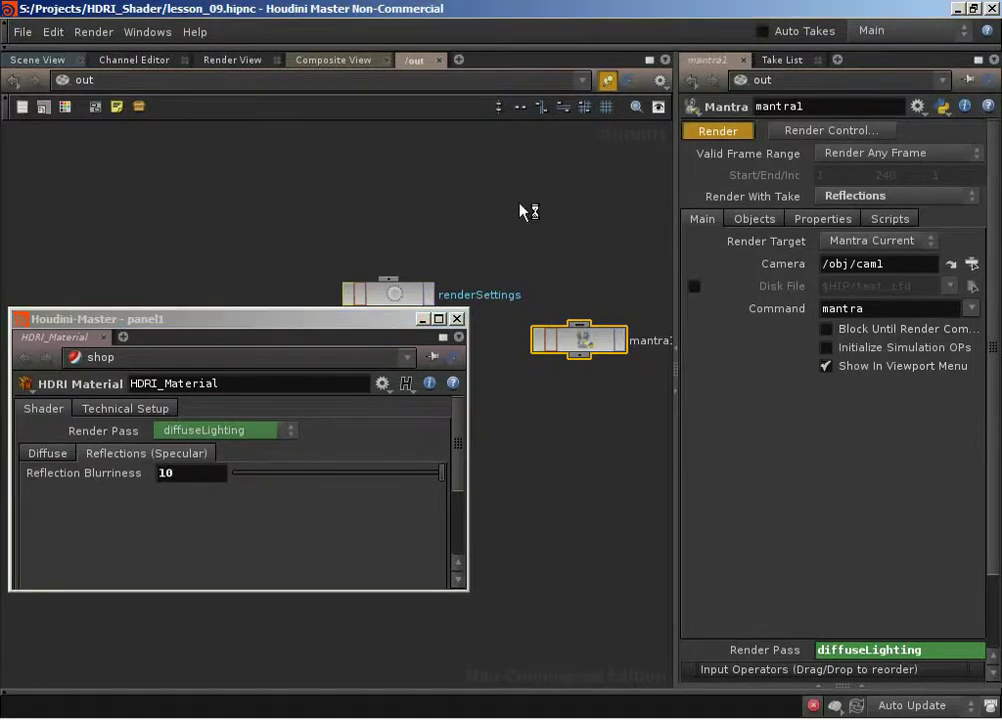
Check the mantra.exe render process in Windows Task Manager and return to Houdini.
key(ctrl+shift+Escape)
click(118, 229)
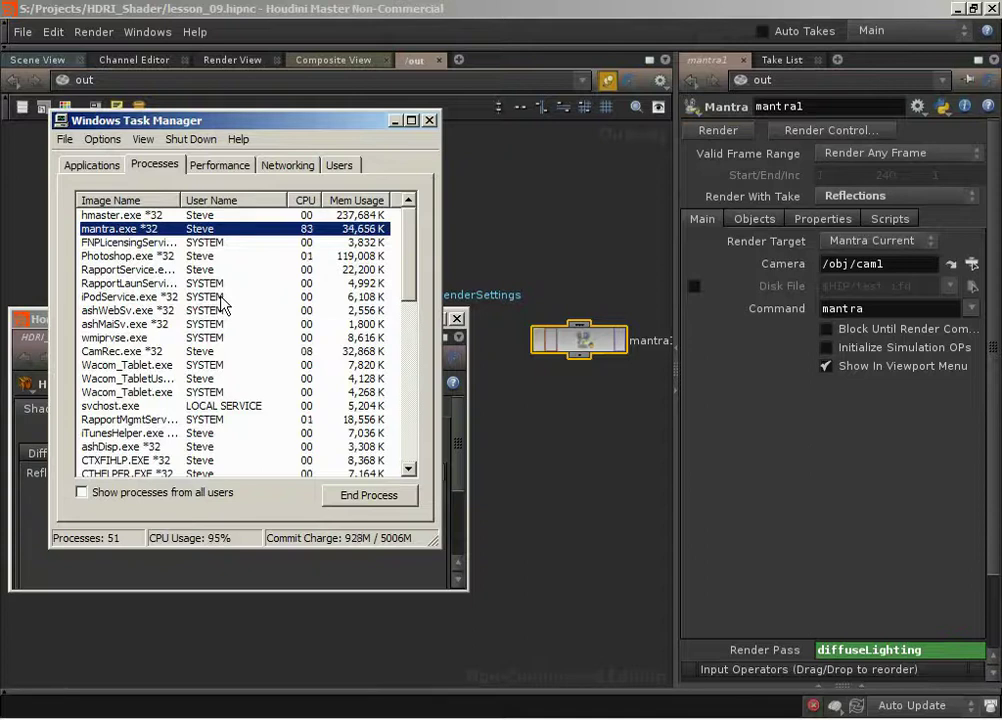
click(393, 120)
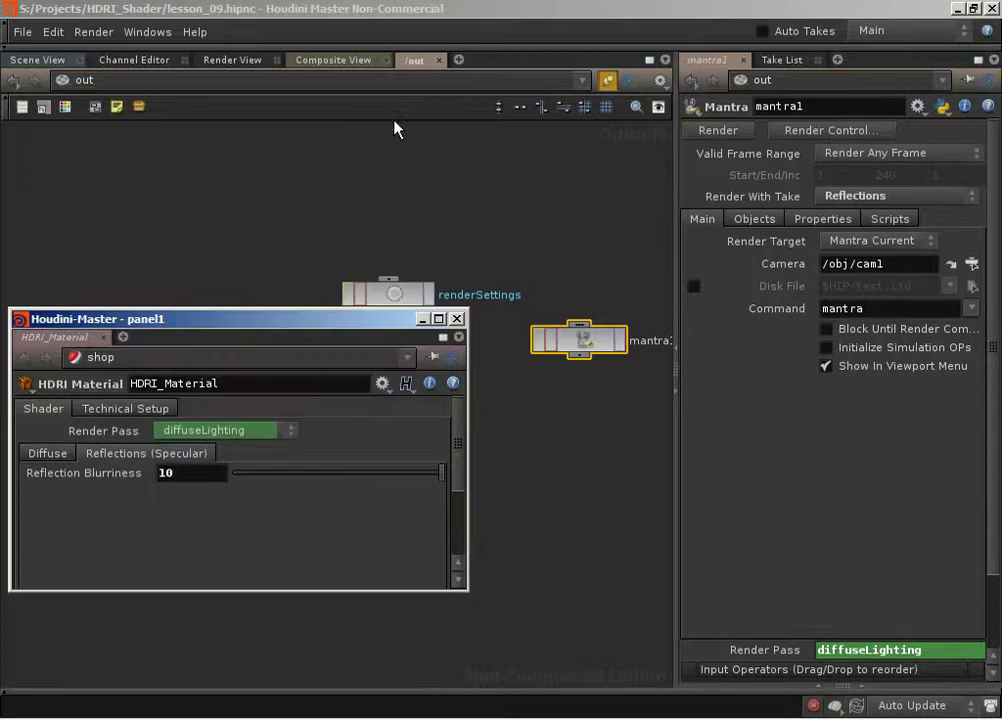
Open a floating copy of the mantra1 render parameters and bring the window fully on screen.
click(322, 83)
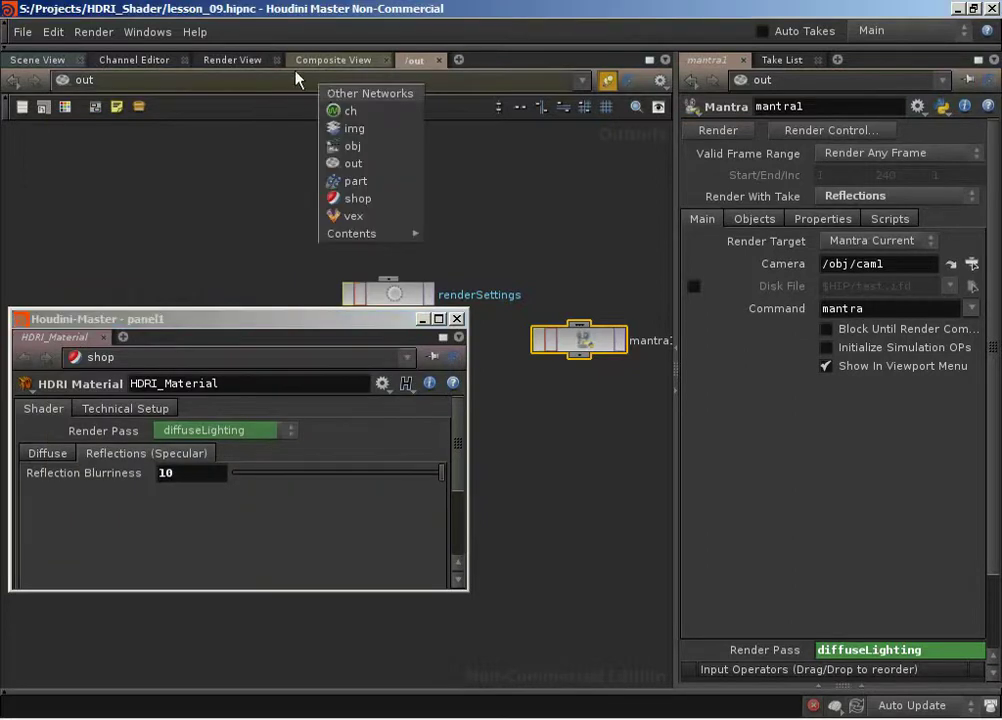
click(295, 72)
click(993, 60)
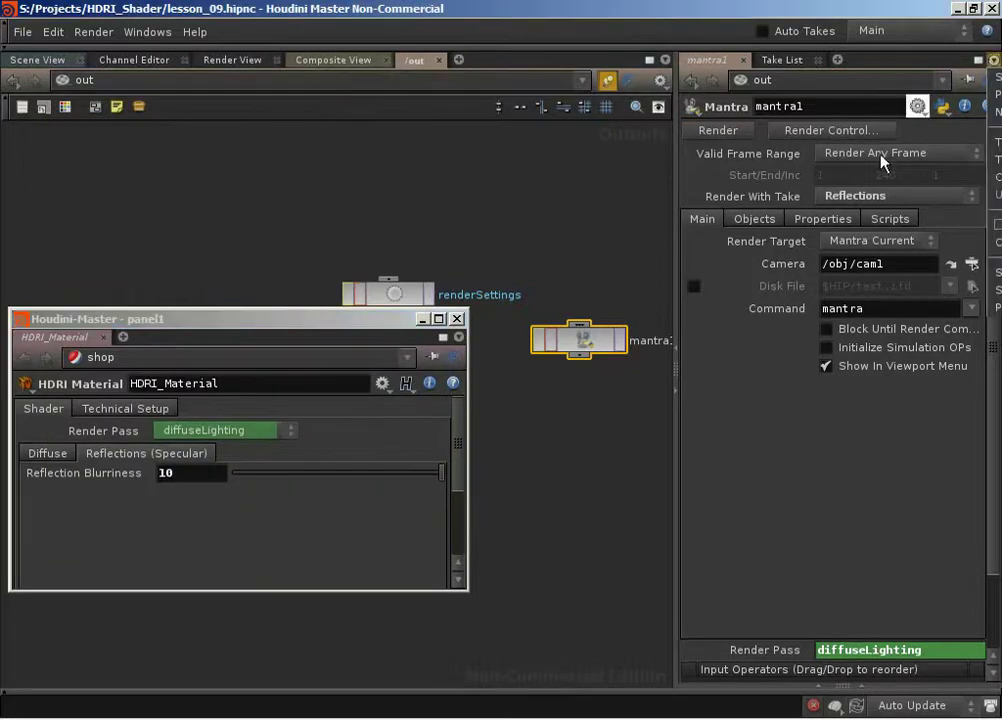
click(998, 160)
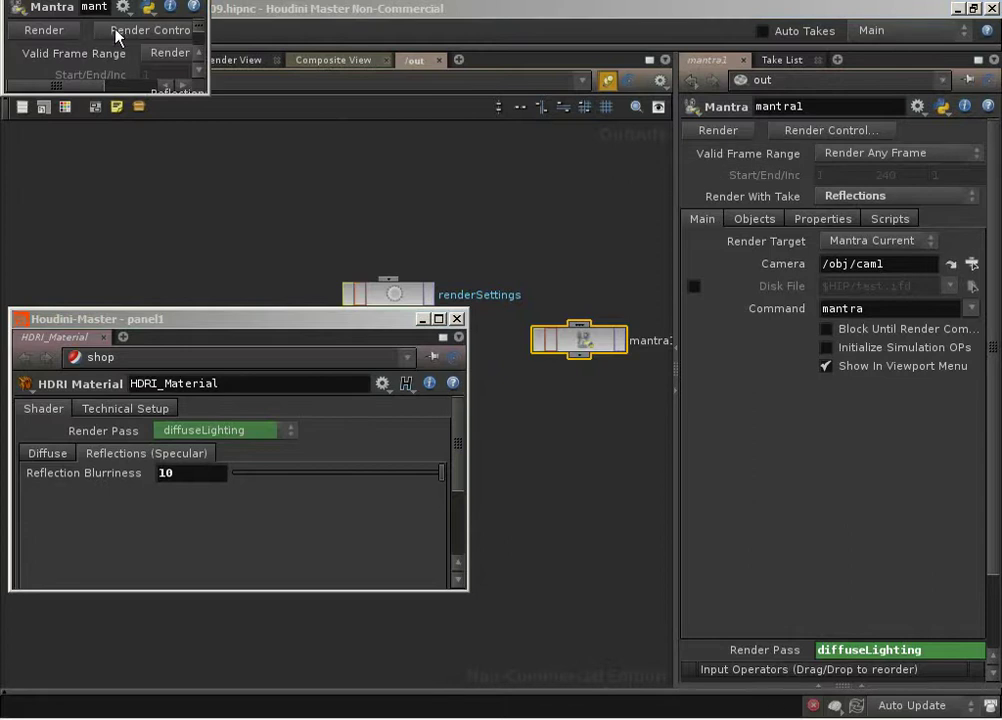
right_click(795, 718)
click(835, 640)
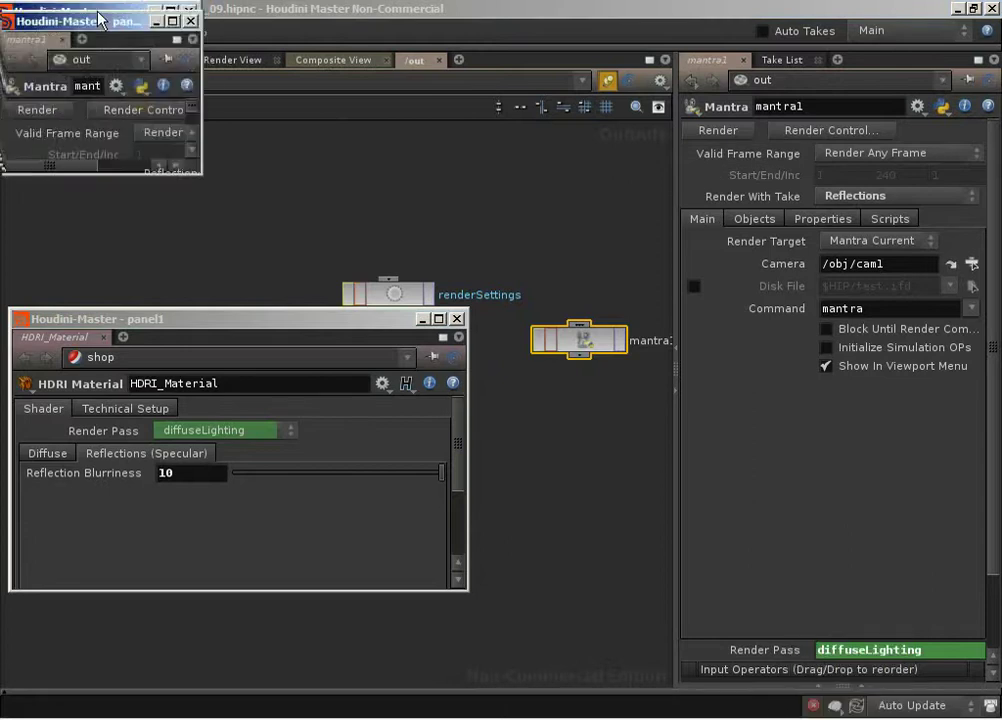
drag(829, 562, 830, 645)
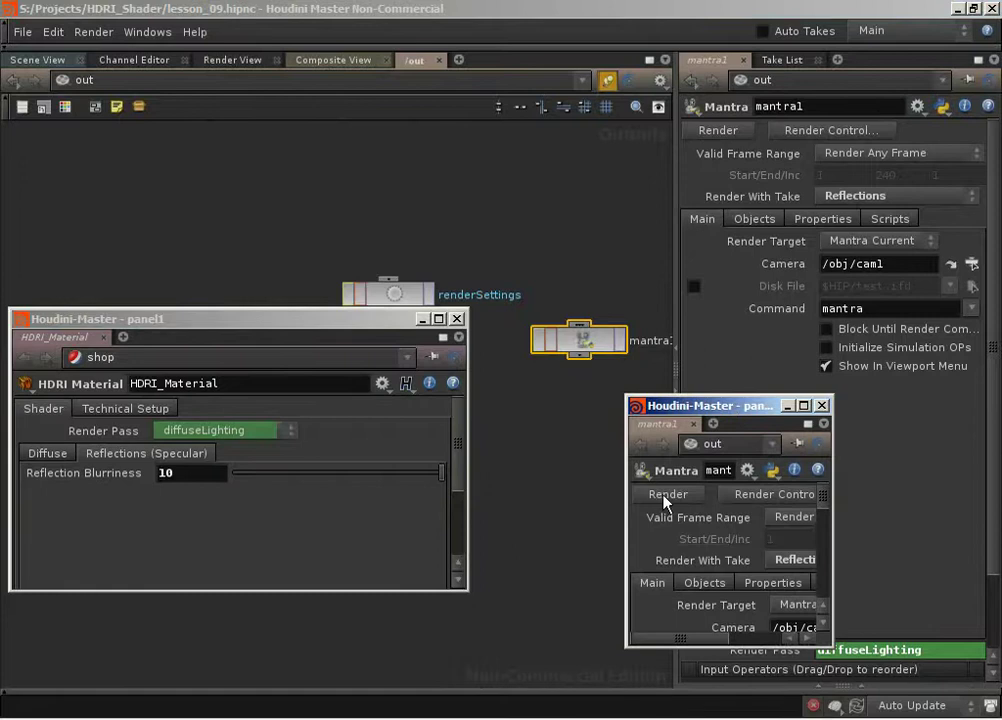
drag(735, 405, 826, 432)
Switch to the composite view and move both floating panels clear of the rendered teapot.
drag(259, 316, 462, 512)
click(333, 60)
drag(760, 436, 779, 585)
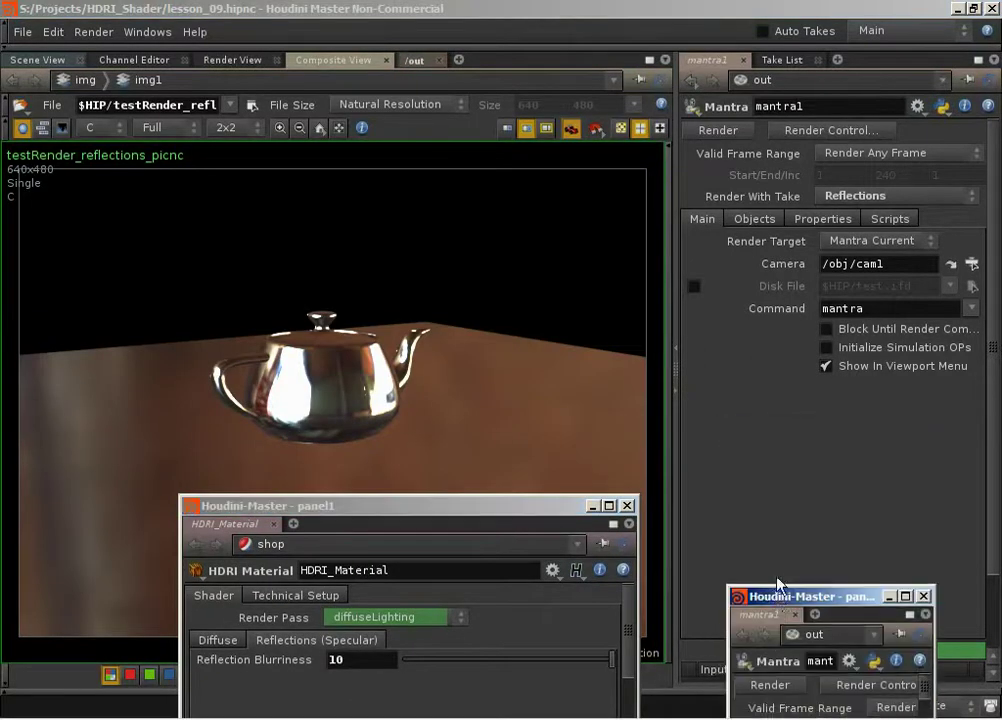
Go to the img network, enter img1 and reload the testRender_reflections_picnc image sequence.
click(779, 83)
click(818, 128)
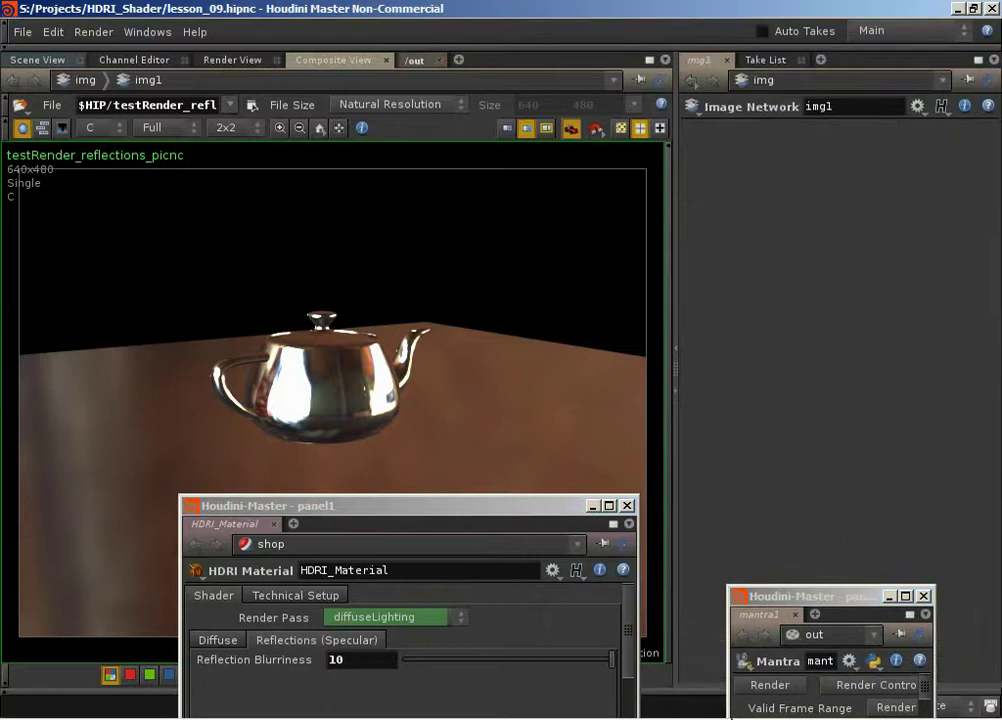
drag(828, 598, 66, 491)
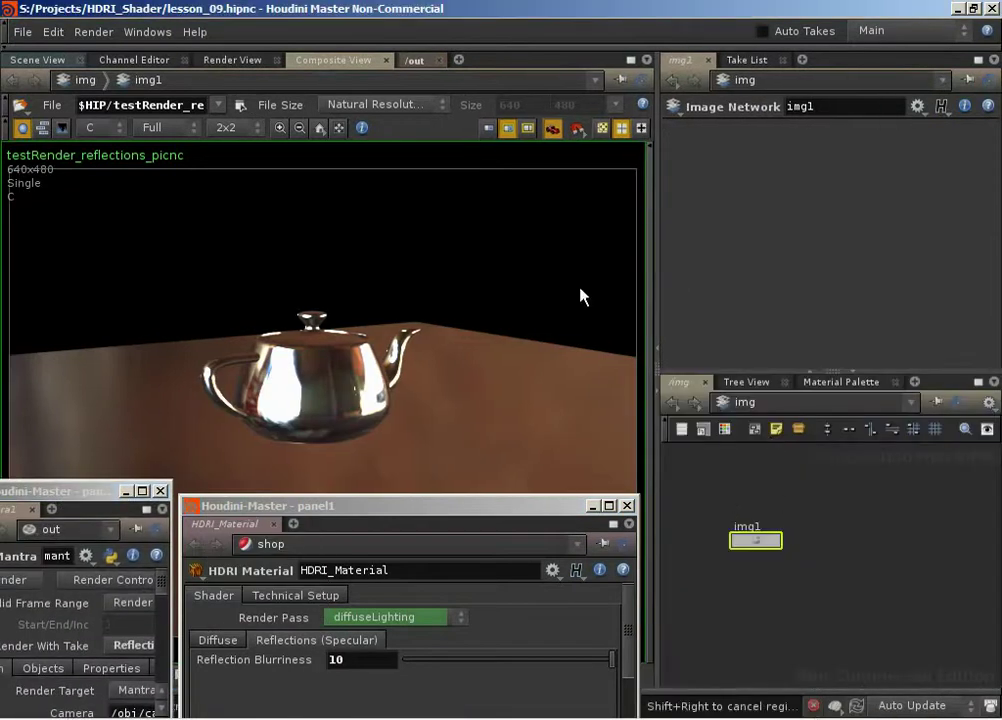
double_click(775, 540)
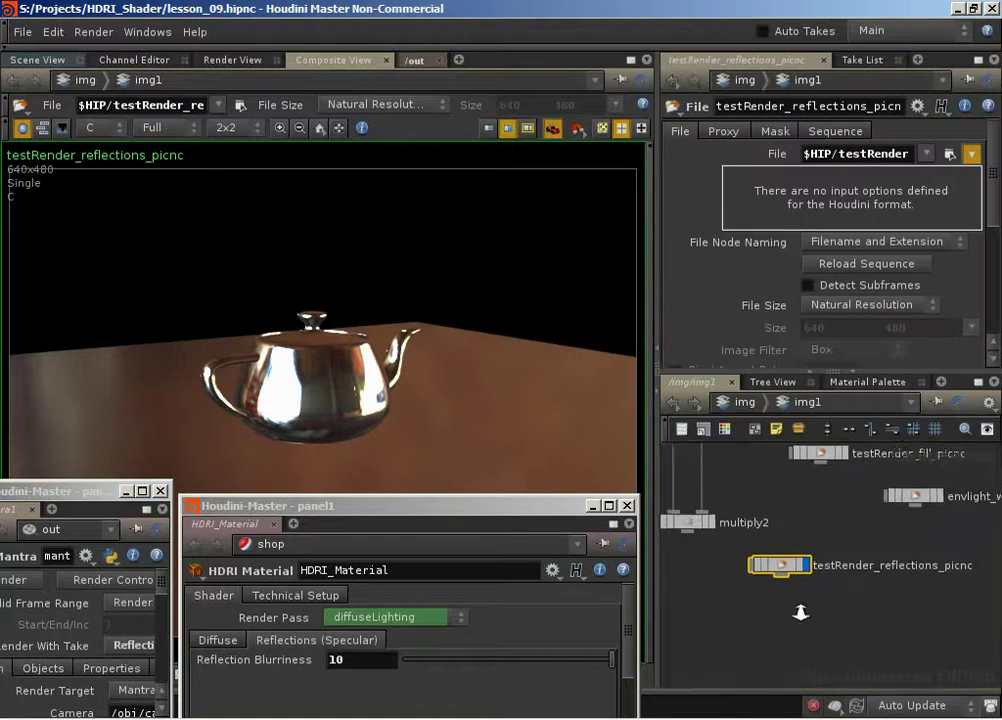
click(826, 265)
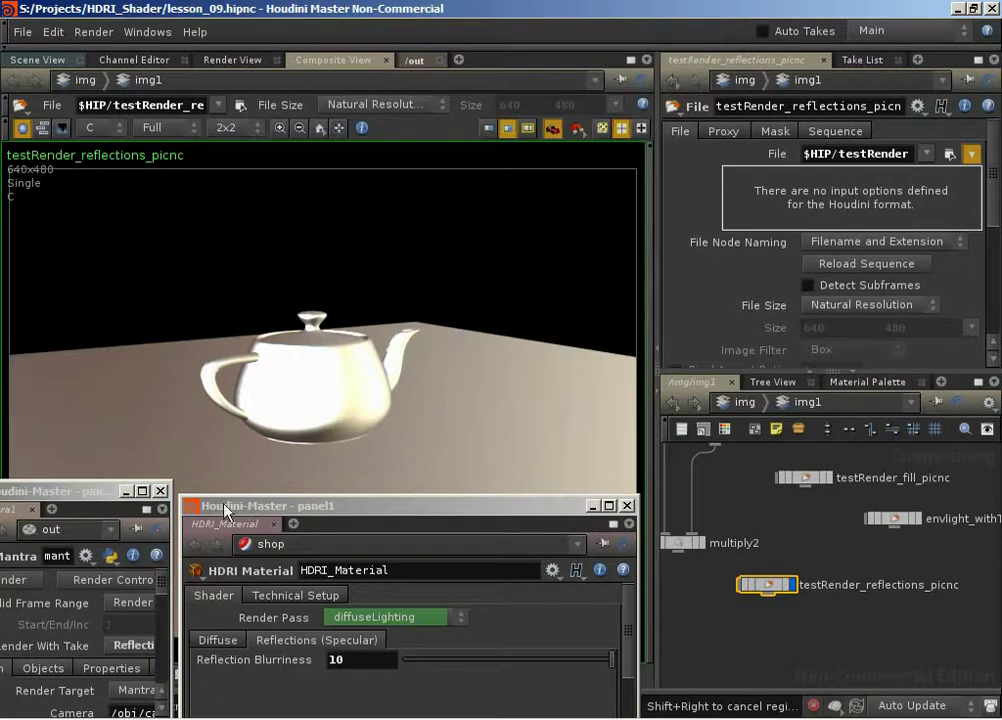
Minimise both floating panels and set the composite view's brightness to 0.73, trying values down to 0.13 first.
click(124, 493)
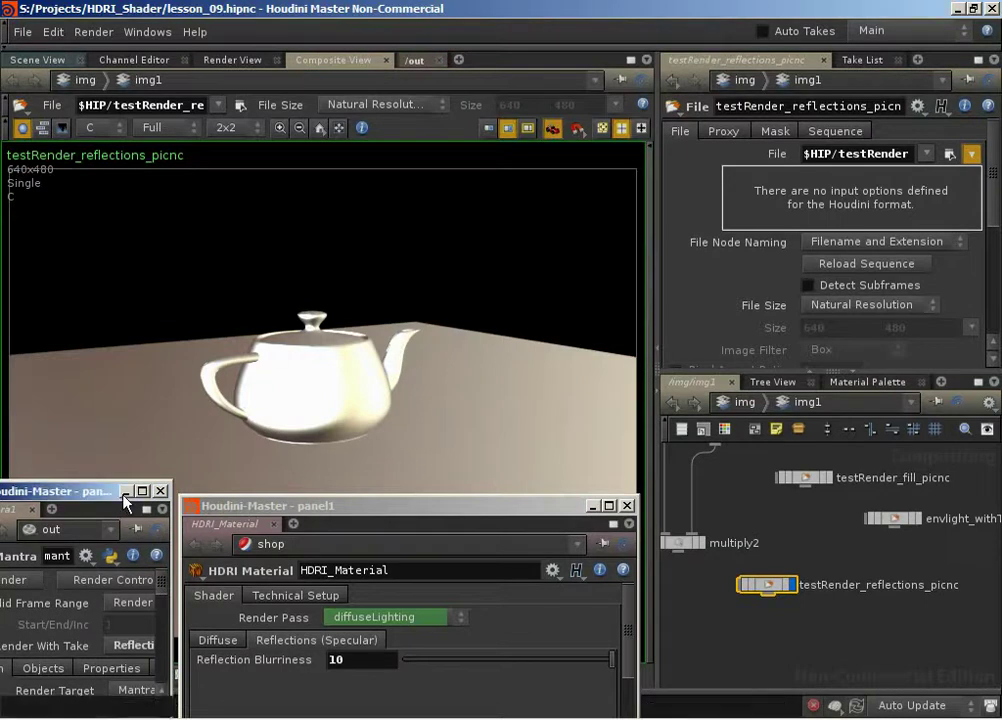
click(592, 506)
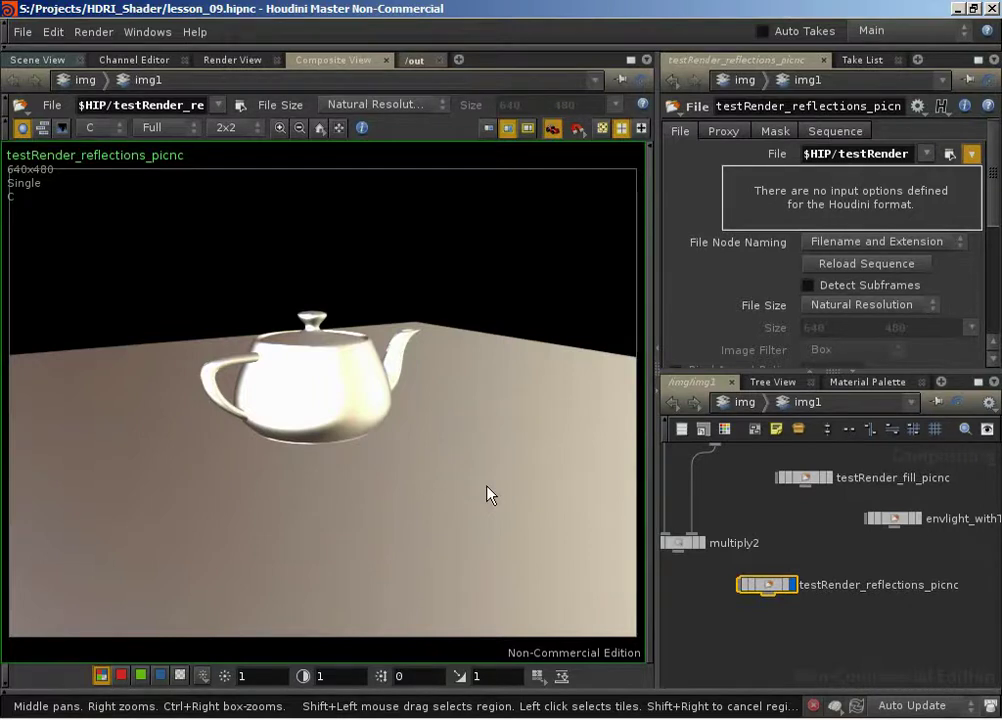
middle_click(270, 680)
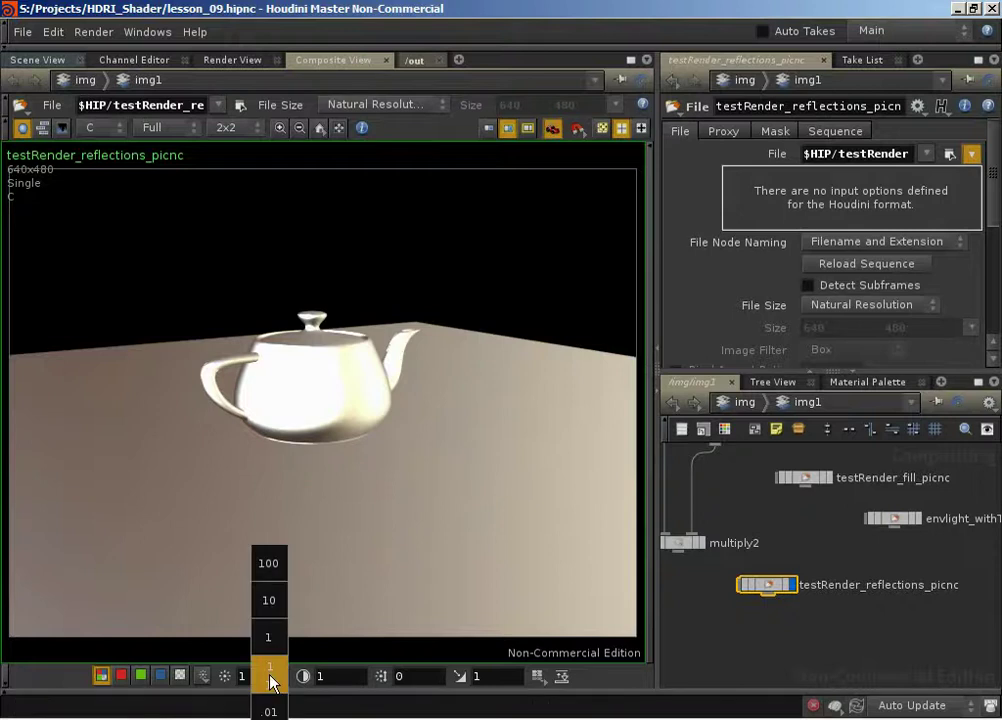
middle_drag(270, 683, 178, 707)
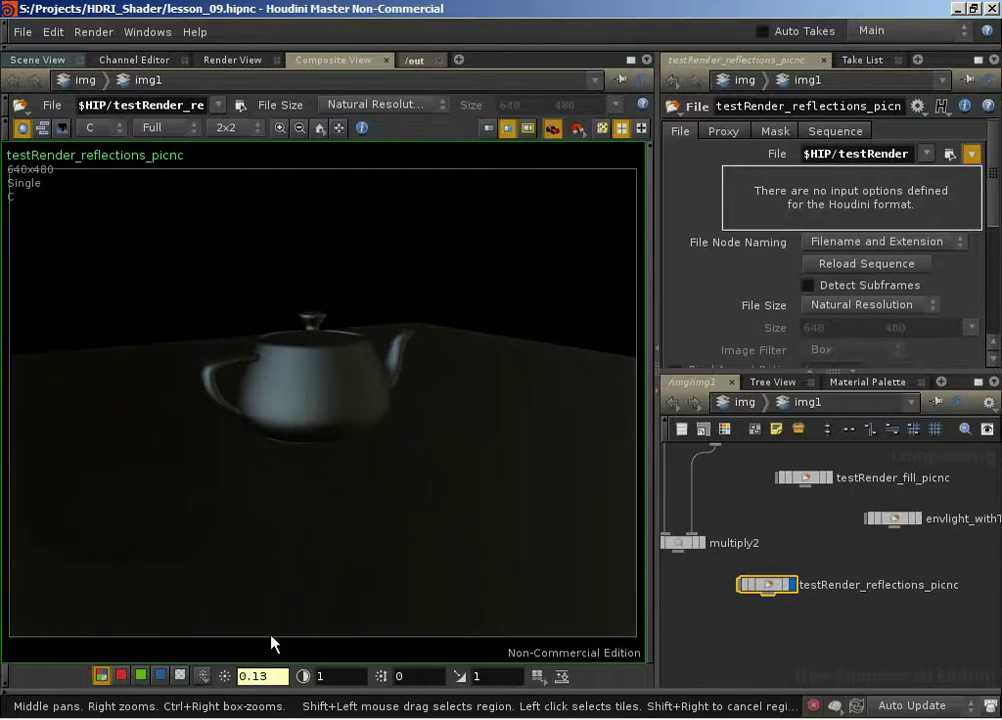
middle_drag(264, 678, 335, 678)
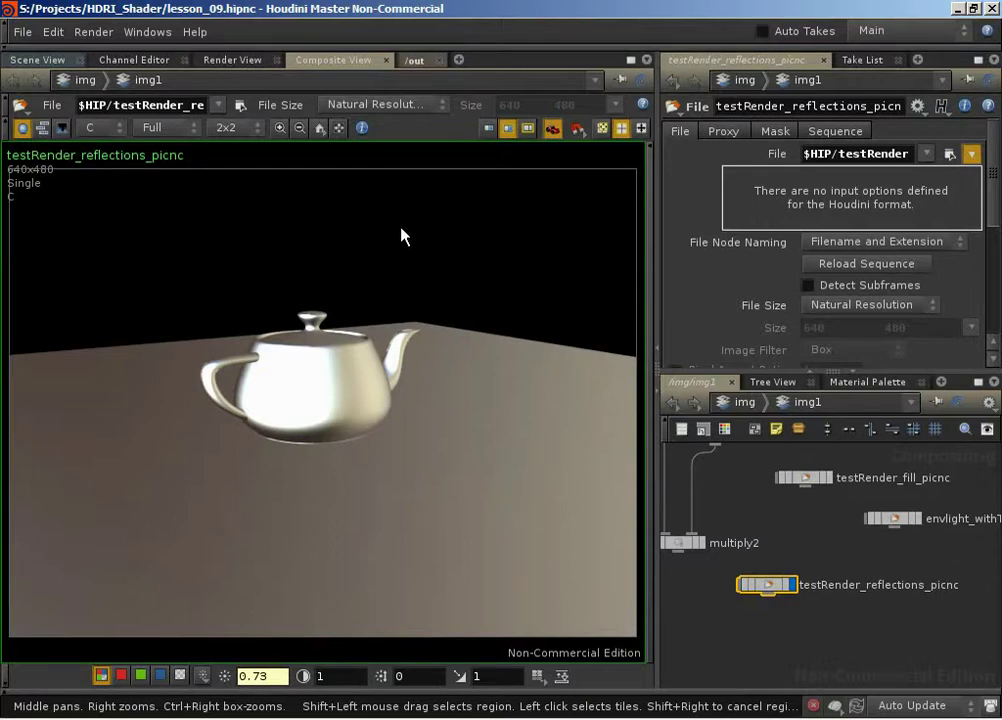
Restore both floating panels, set the material's Reflection Blurriness to 6 and start a render with mantra1.
click(620, 718)
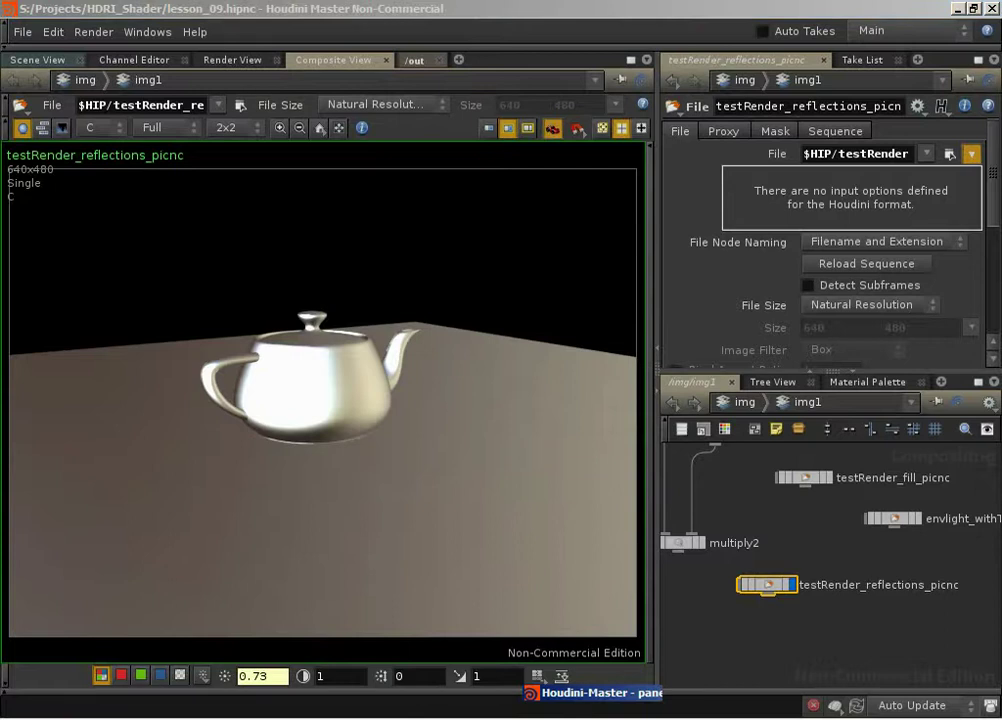
click(560, 718)
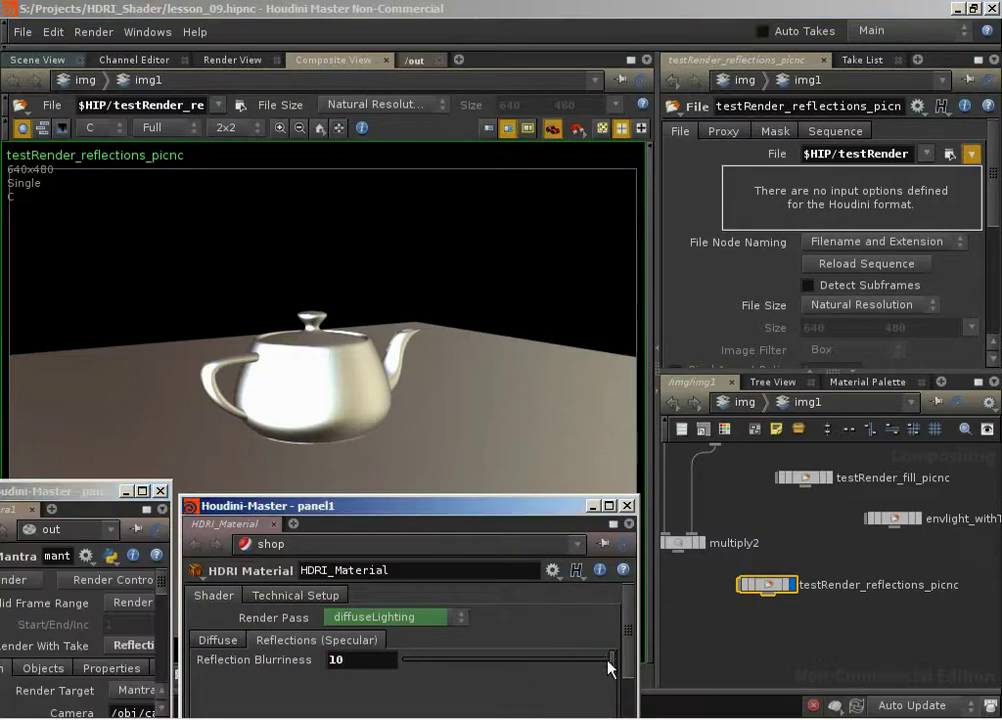
drag(612, 661, 531, 661)
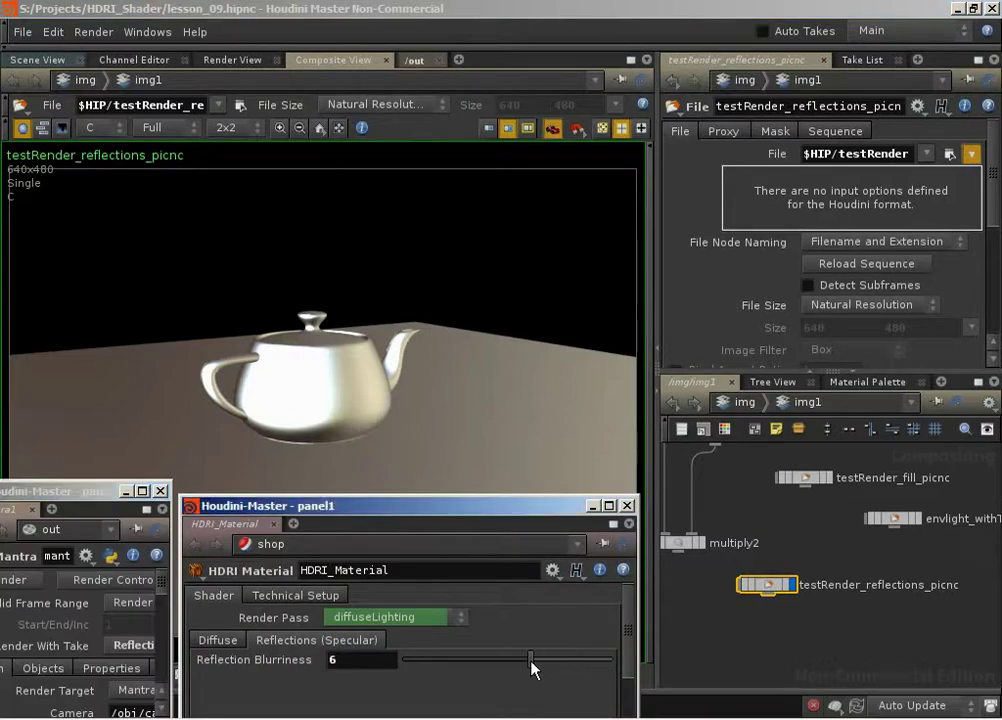
drag(460, 510, 485, 371)
drag(46, 492, 172, 465)
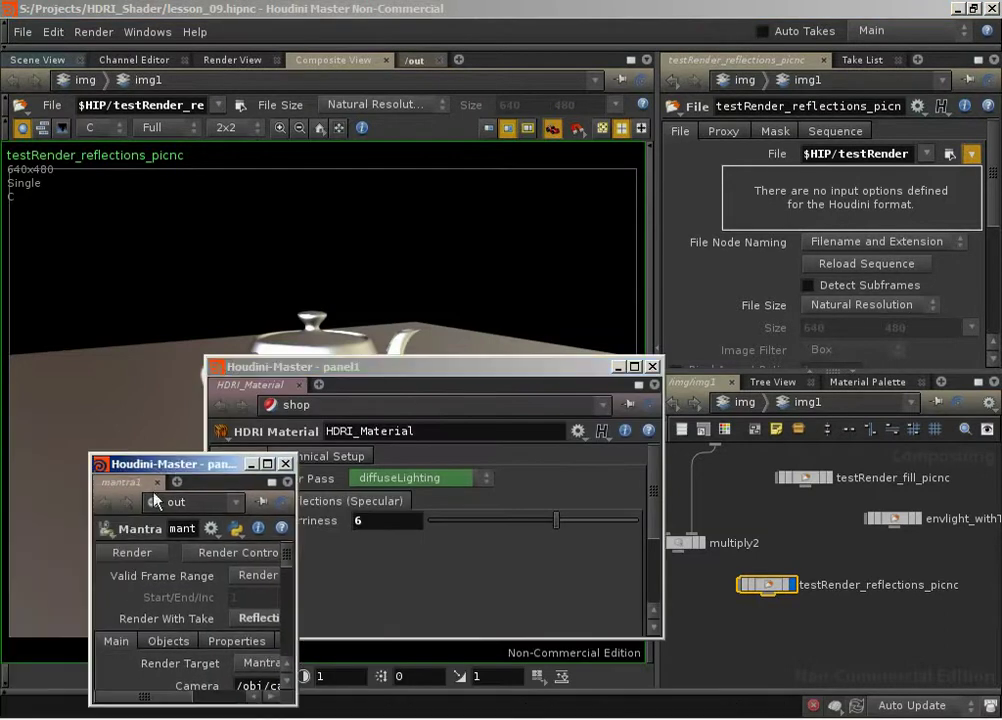
Monitor the mantra.exe process in Windows Task Manager and reload the testRender_reflections_picnc sequence in Houdini.
key(ctrl+shift+Escape)
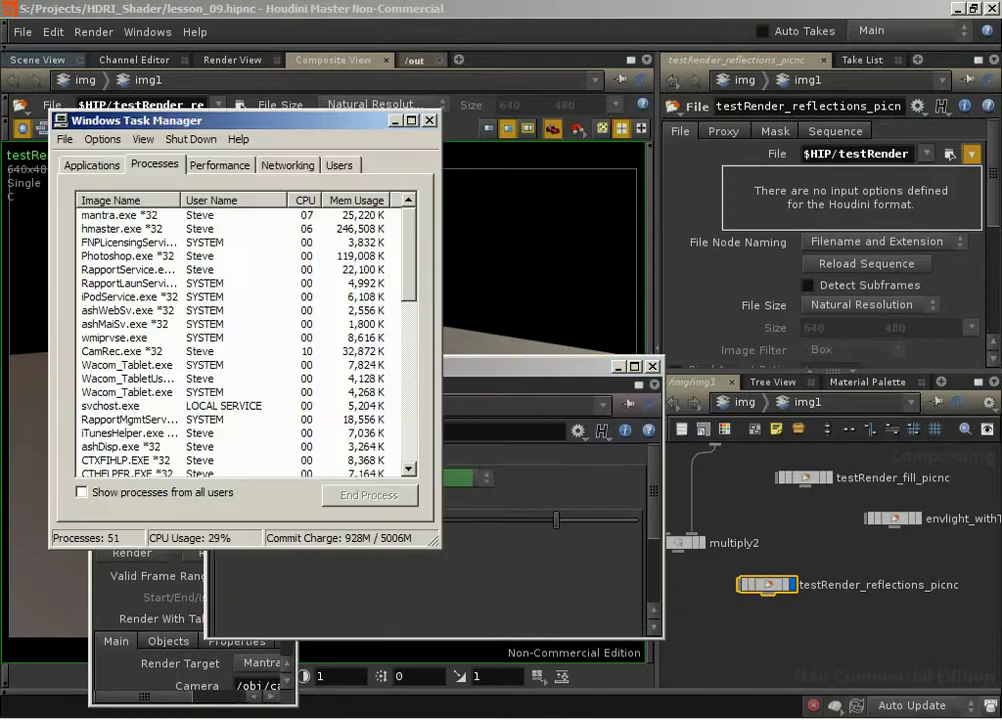
click(118, 214)
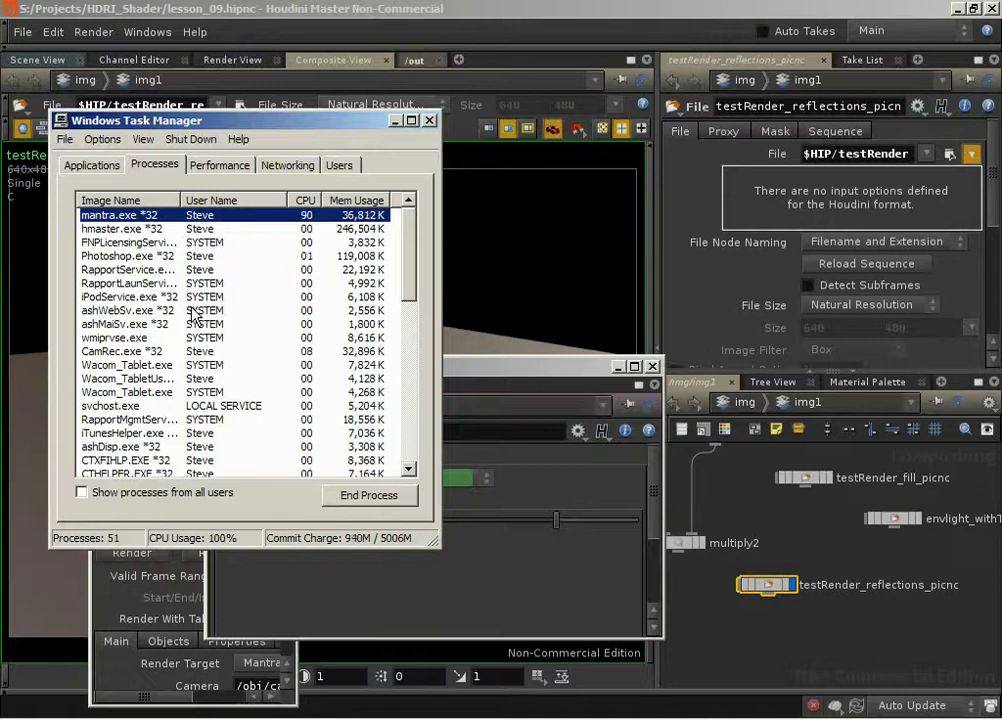
click(393, 7)
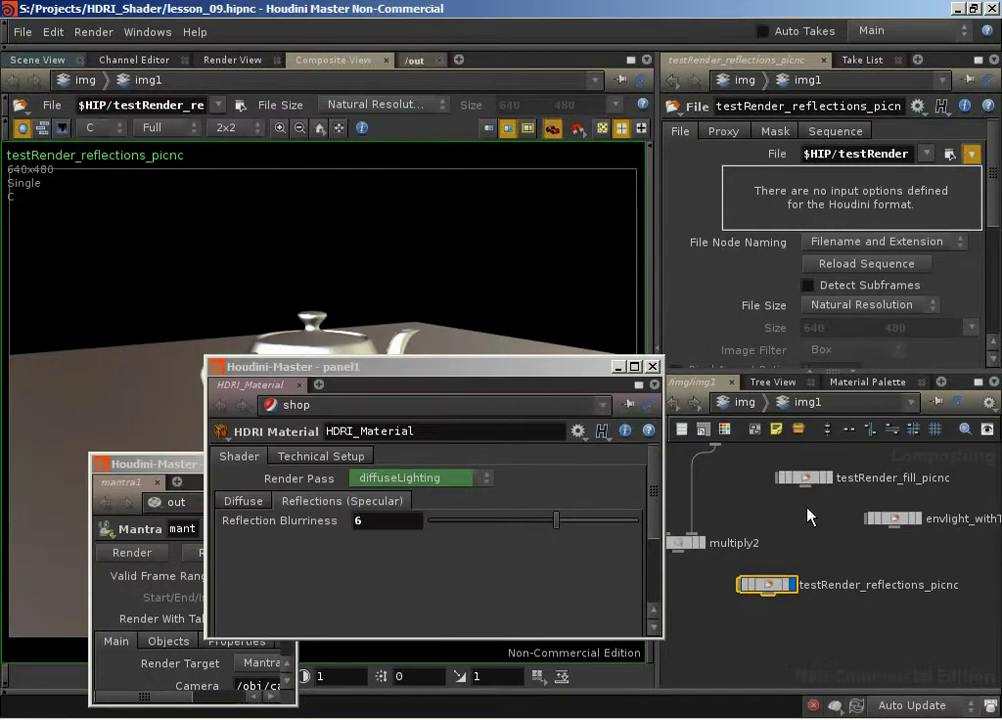
drag(584, 386, 626, 629)
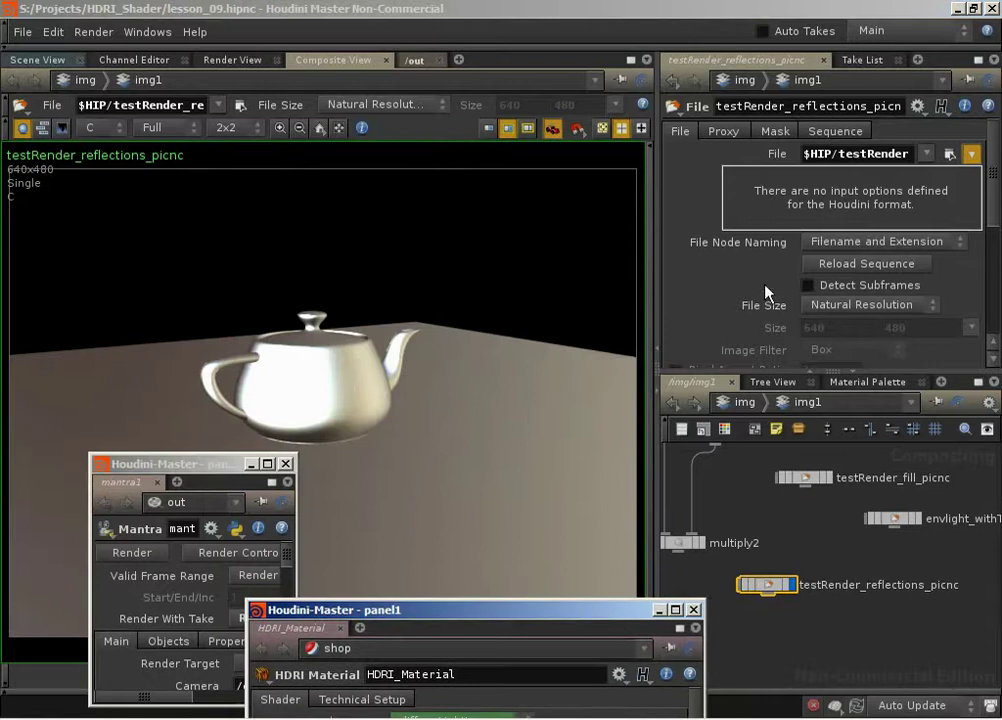
click(835, 267)
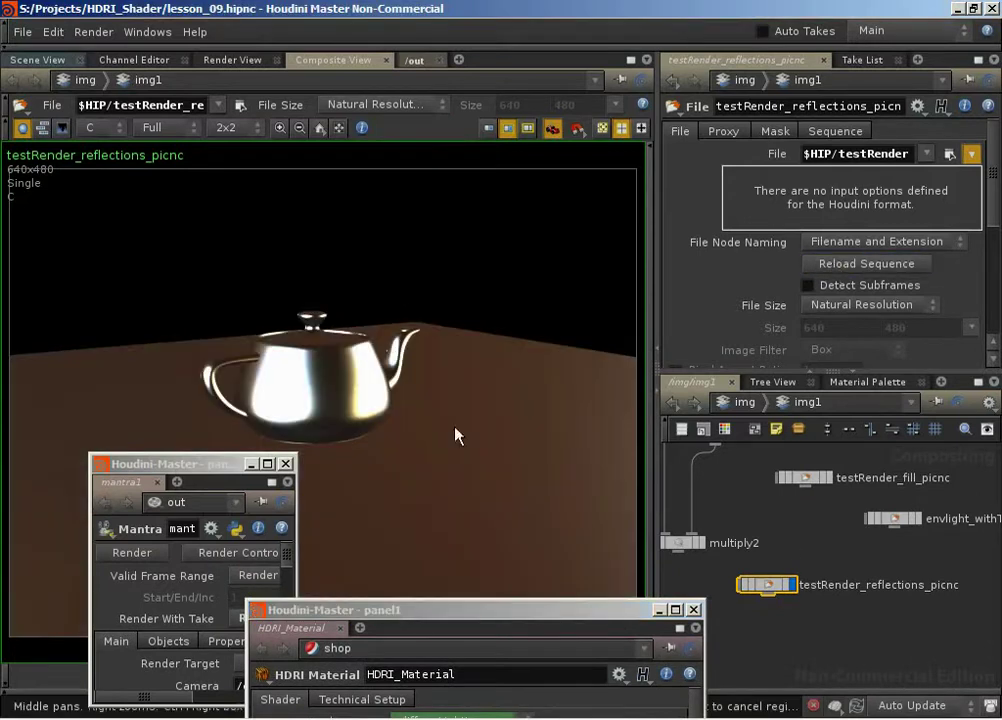
Set the material's Reflection Blurriness to 3 and start a render with mantra1.
drag(420, 625, 503, 266)
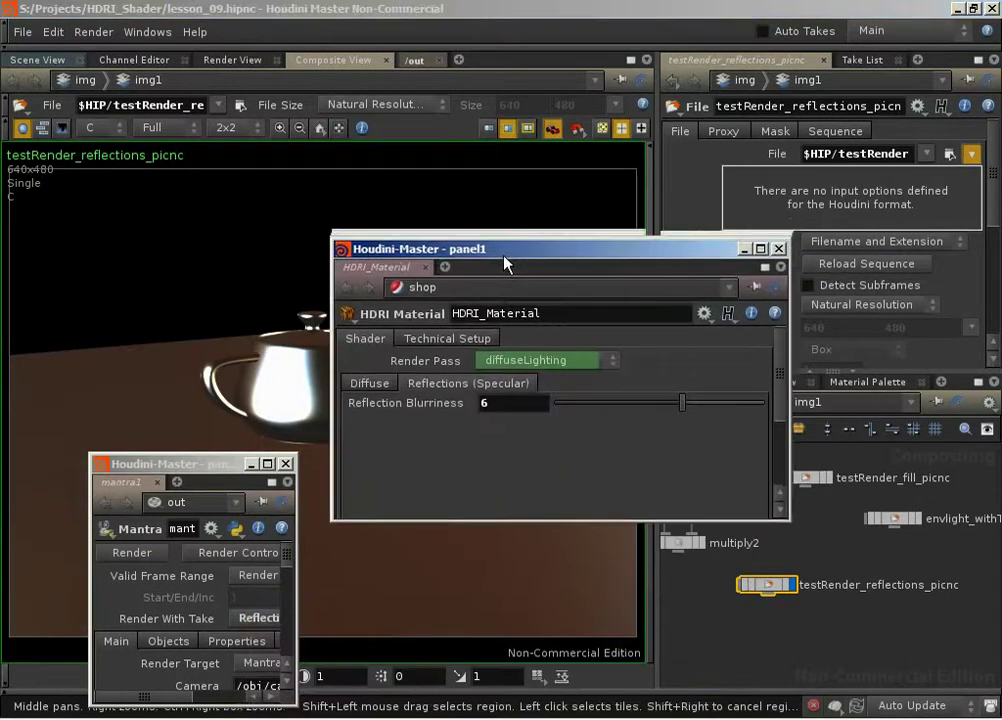
drag(637, 409, 610, 409)
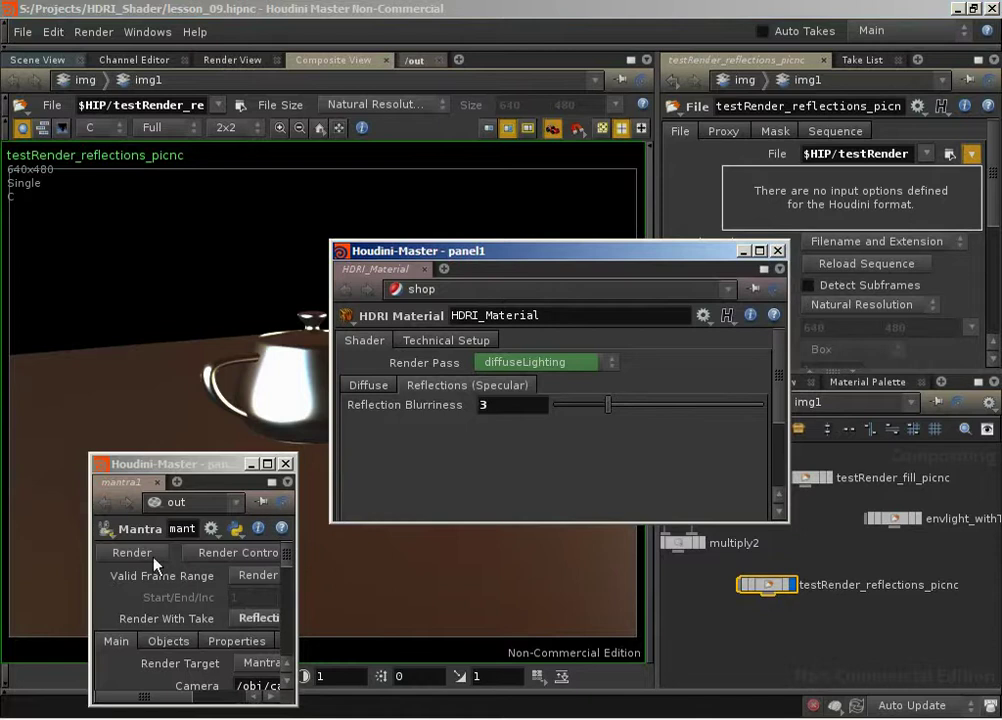
Watch the mantra.exe render in Windows Task Manager, minimise it and reload the reflections test image in Houdini.
key(ctrl+shift+Escape)
click(139, 229)
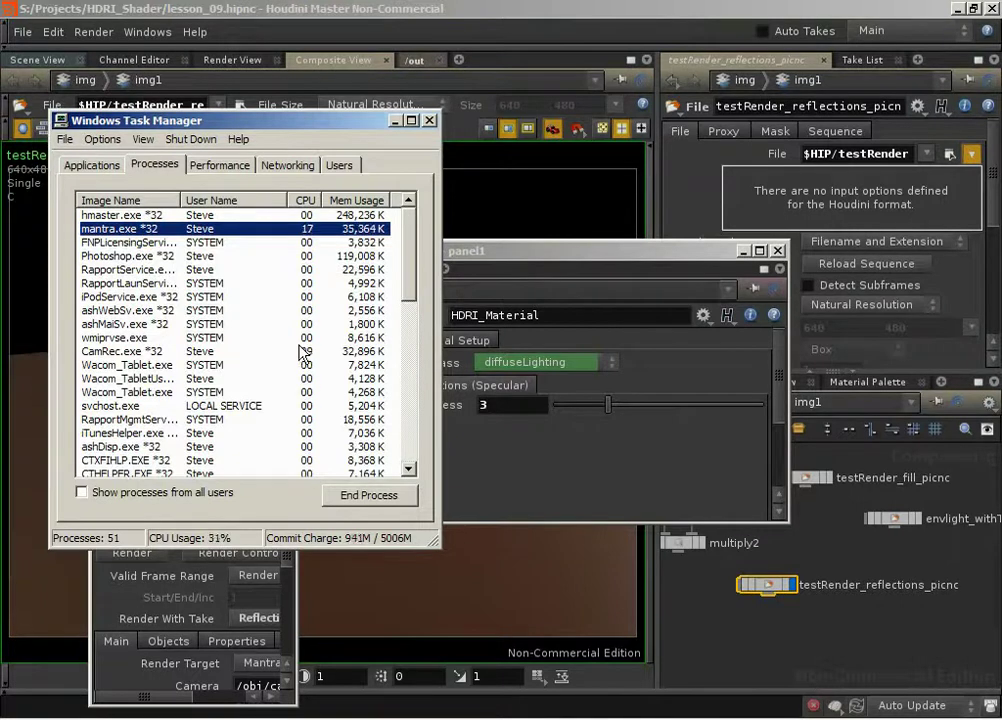
click(395, 120)
drag(503, 254, 526, 282)
click(866, 263)
Set the material's Reflection Blurriness to 0 and start a render with mantra1.
drag(632, 419, 573, 422)
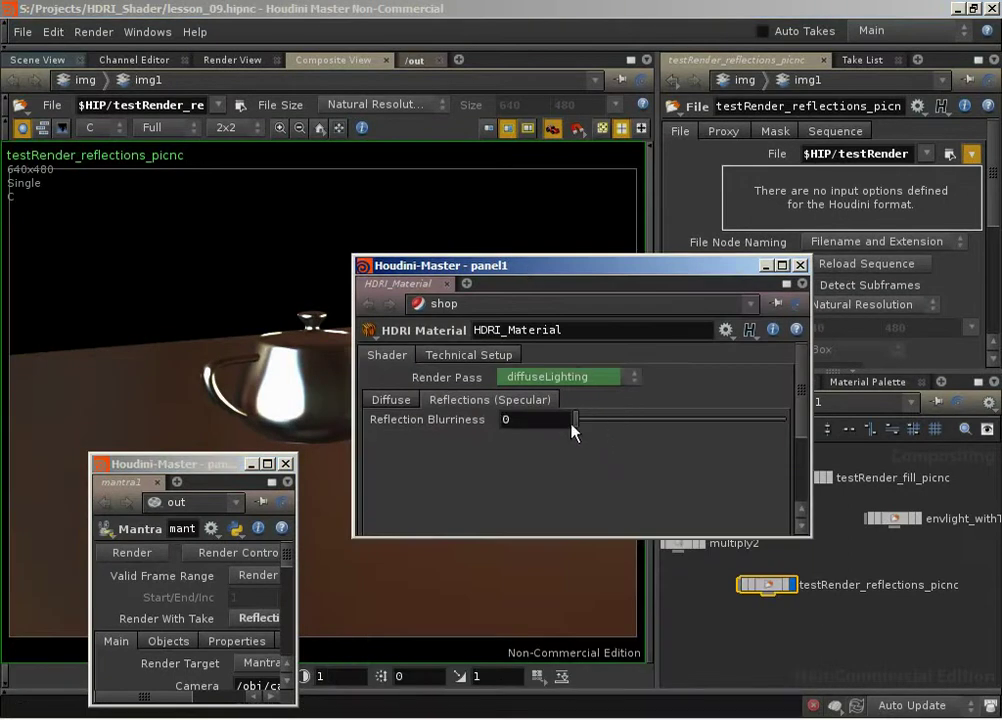
click(167, 555)
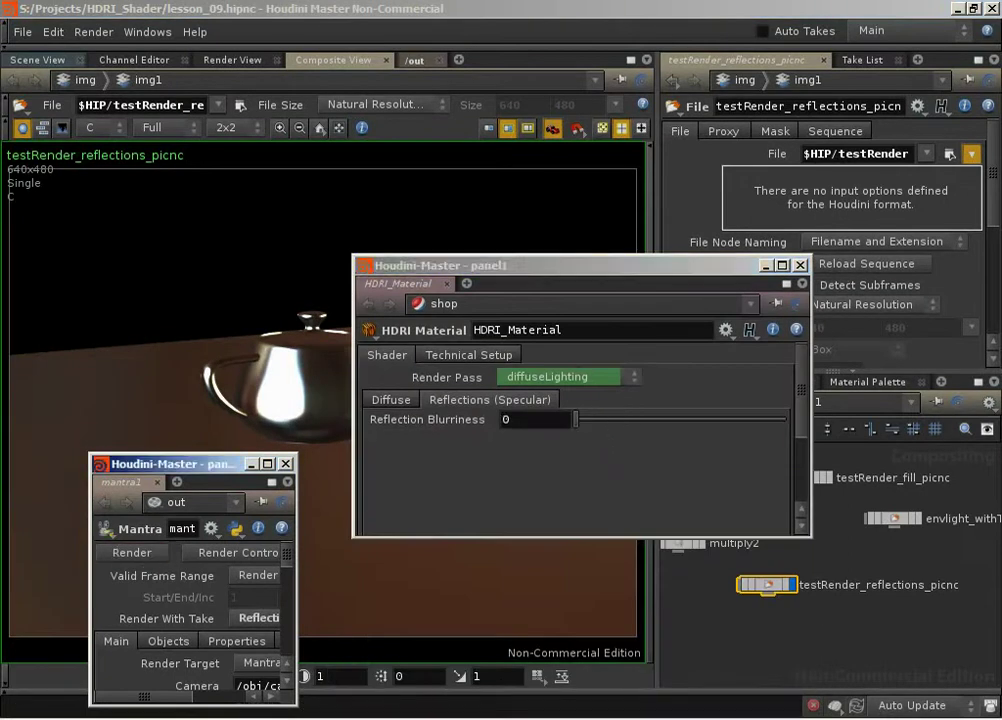
Sort the Windows Task Manager processes by image name, monitor mantra.exe and close Task Manager.
key(ctrl+shift+Escape)
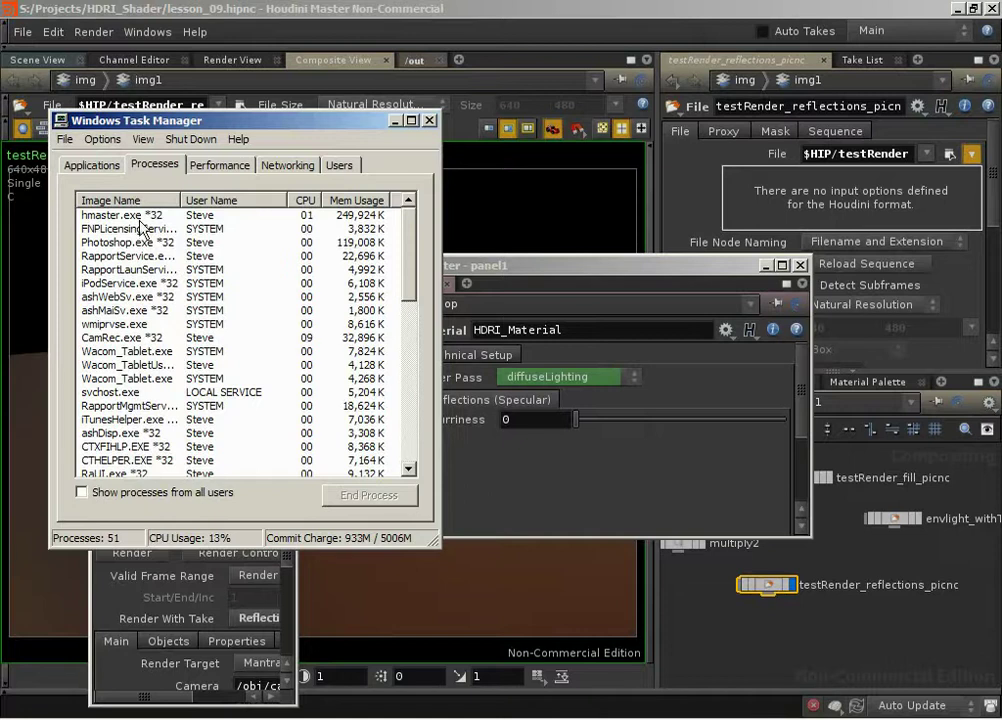
click(157, 202)
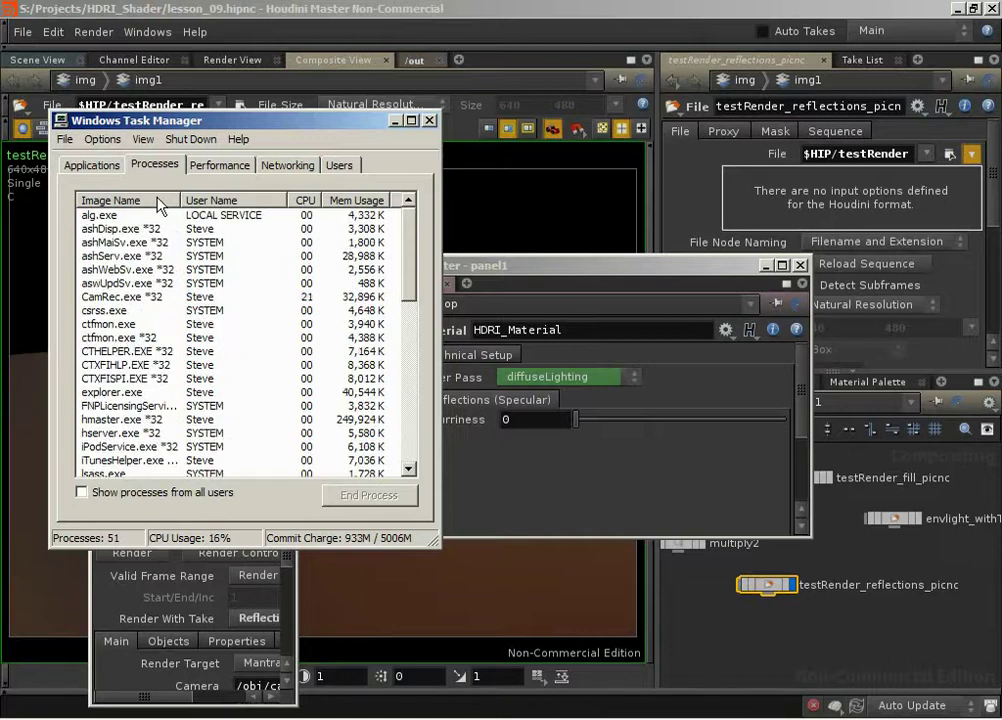
scroll(151, 412, down, 1)
click(131, 449)
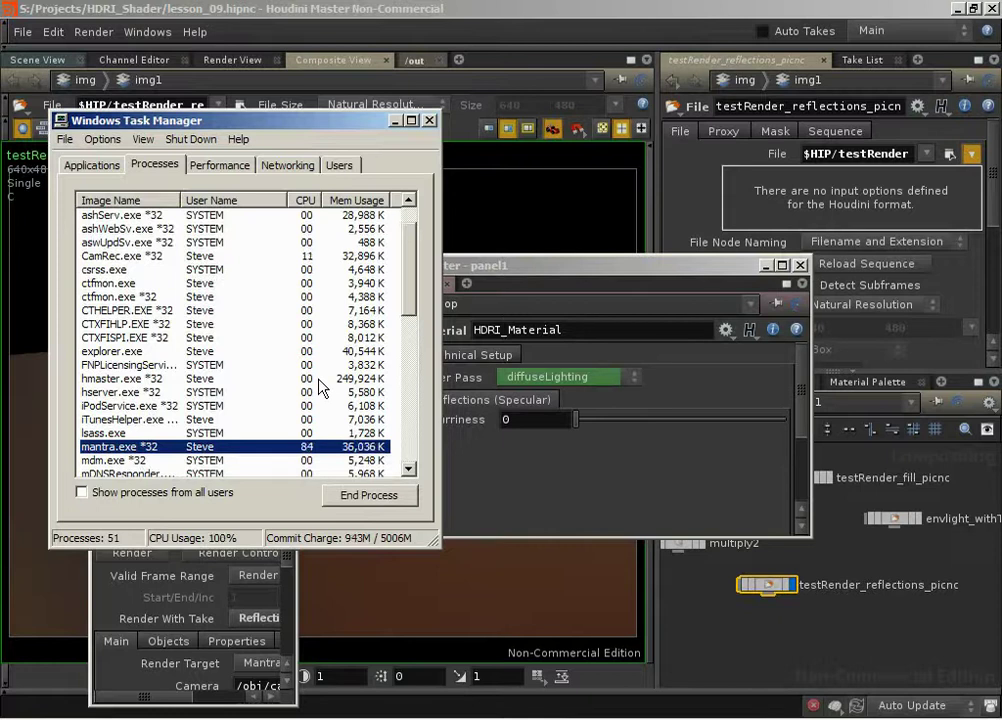
click(428, 121)
Reload the testRender_reflections_picnc sequence and bring the floating HDRI_Material panel back into full view.
drag(660, 266, 627, 646)
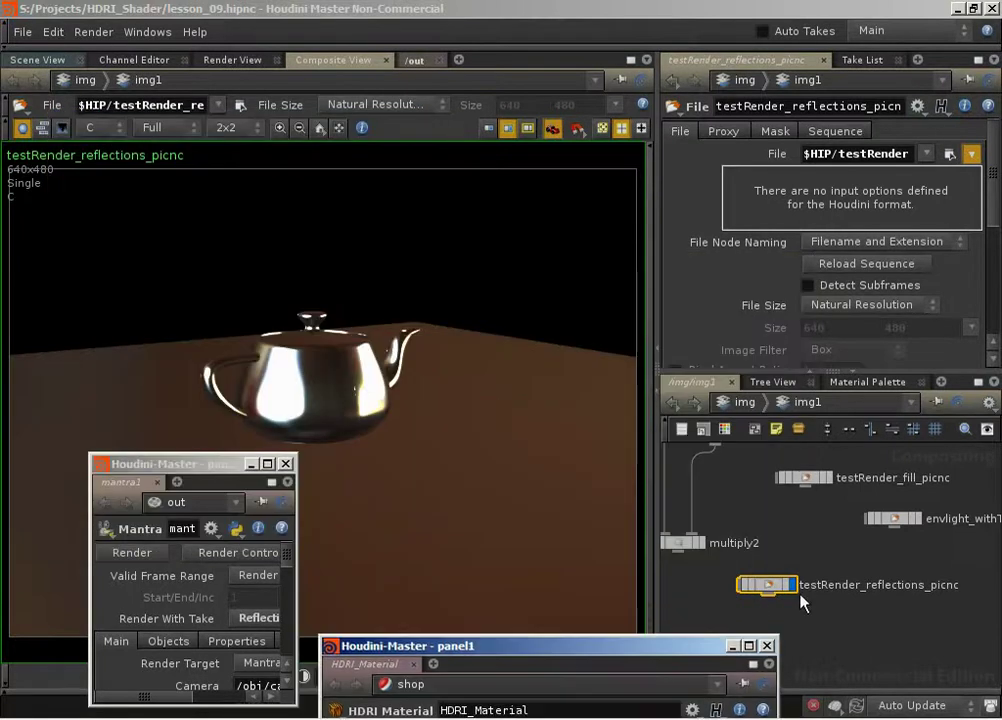
click(866, 264)
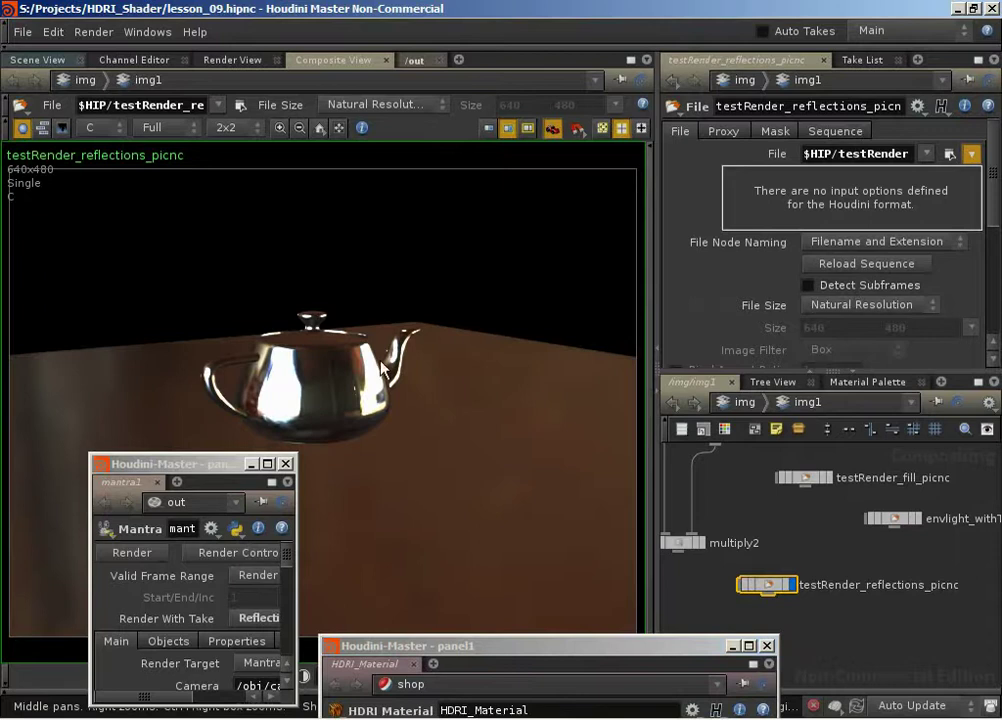
drag(526, 651, 601, 176)
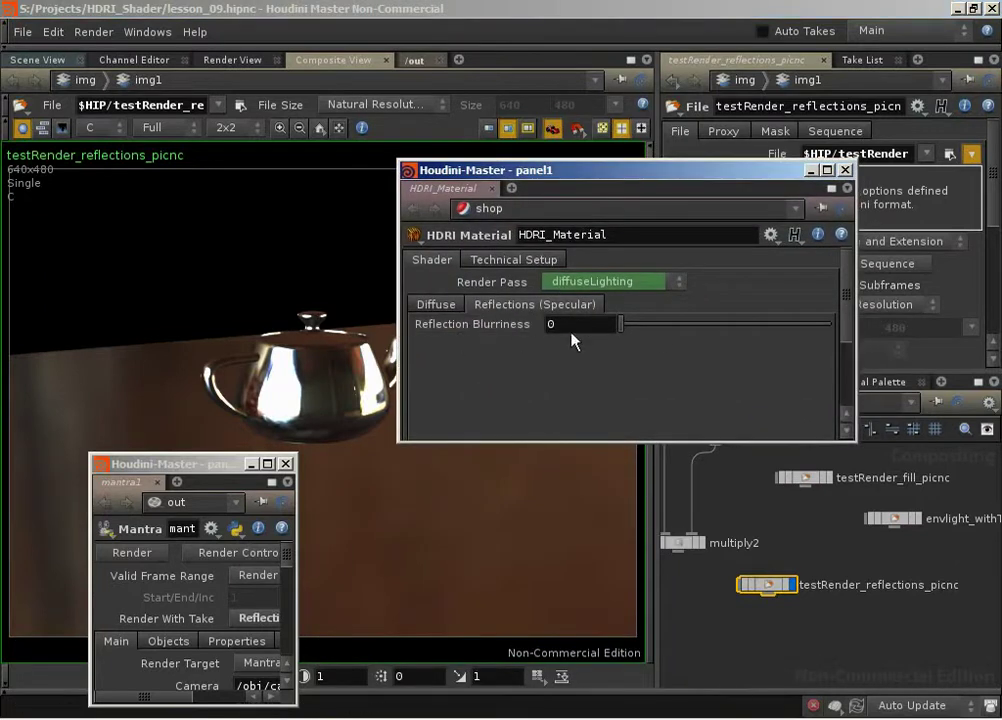